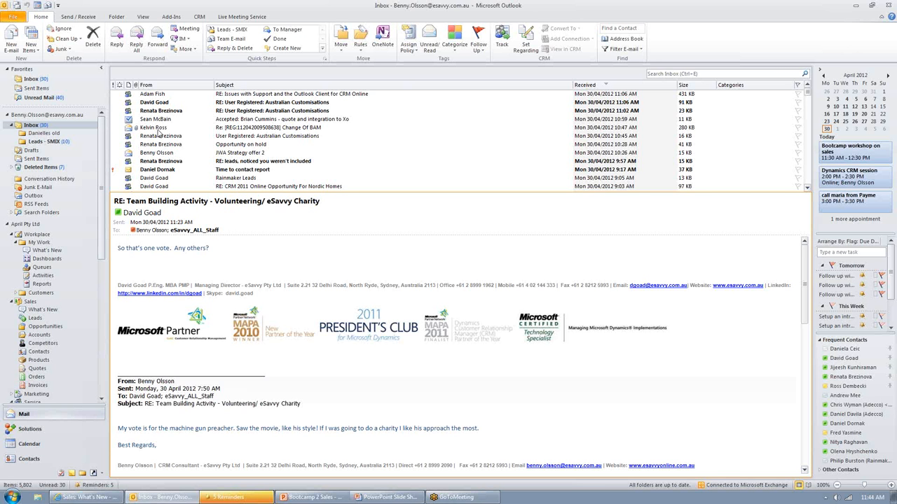
Step: Track the "Change Of BAM" e-mail in CRM and start converting it to a lead
click(164, 128)
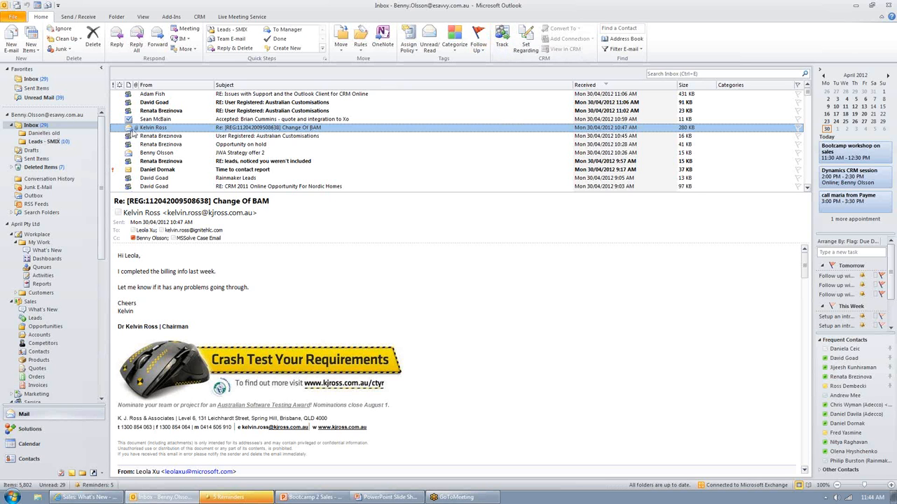
click(503, 38)
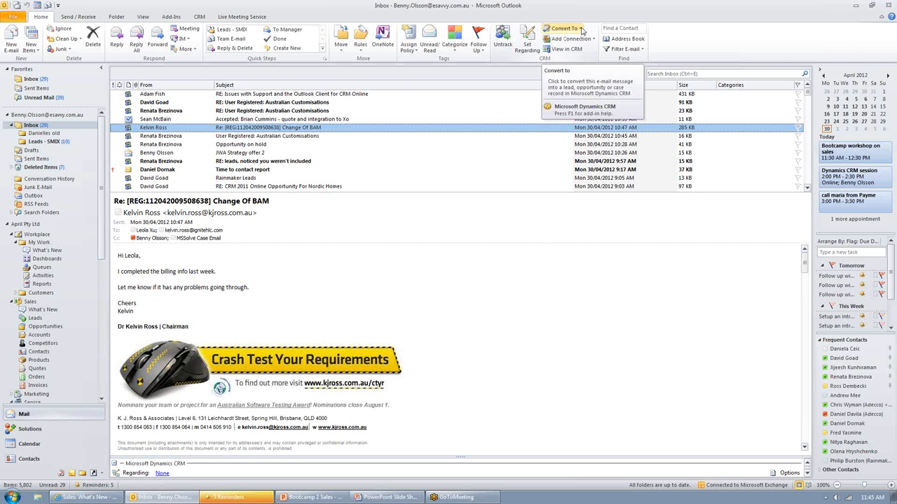
click(579, 29)
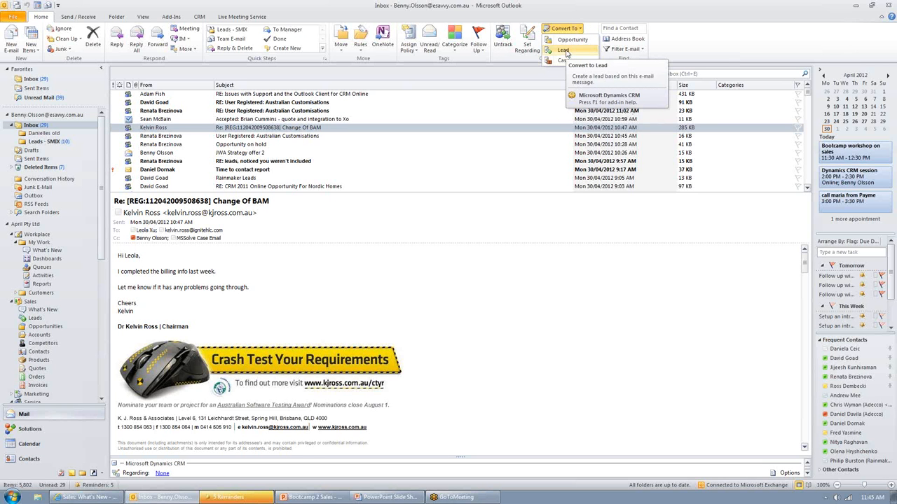
click(564, 50)
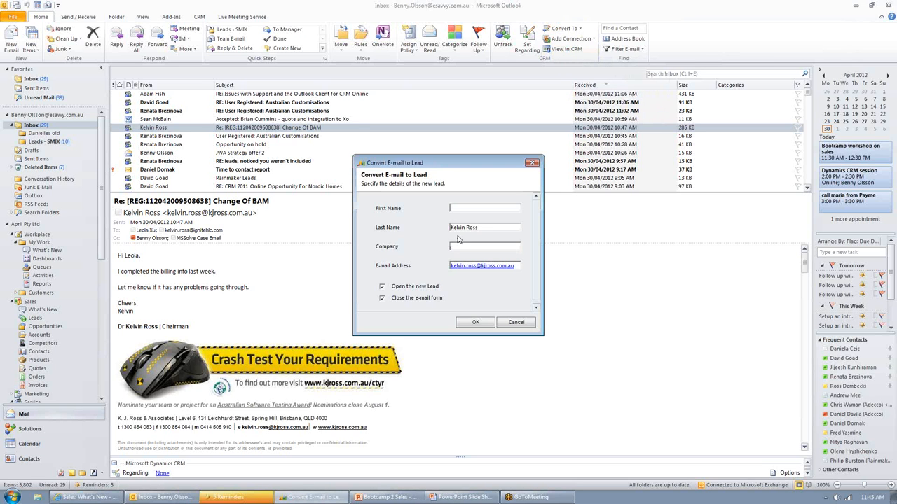
Step: Split the sender's name across the first and last name fields, enter company KJ Ross, and create the lead
double_click(472, 228)
key(ctrl+c)
key(Delete)
click(474, 205)
key(ctrl+v)
click(469, 246)
click(473, 323)
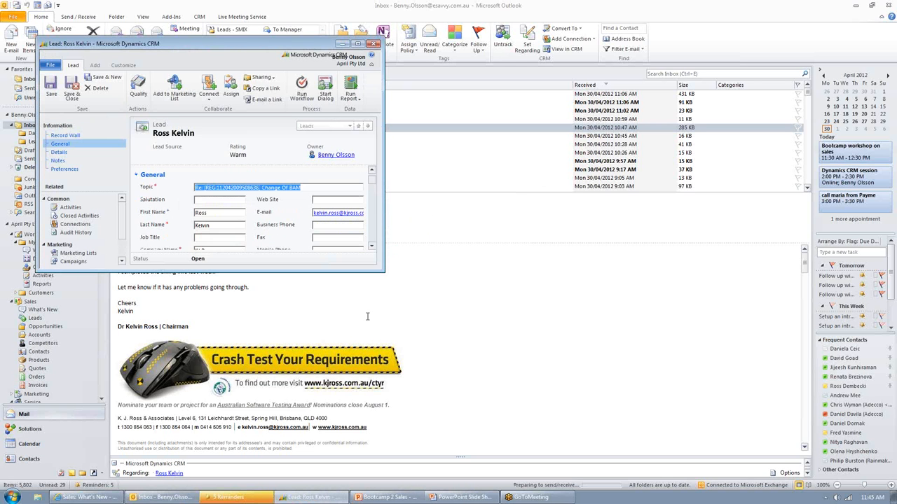
Step: Enlarge the new lead's window and place it higher so more of the form shows
drag(385, 273, 481, 435)
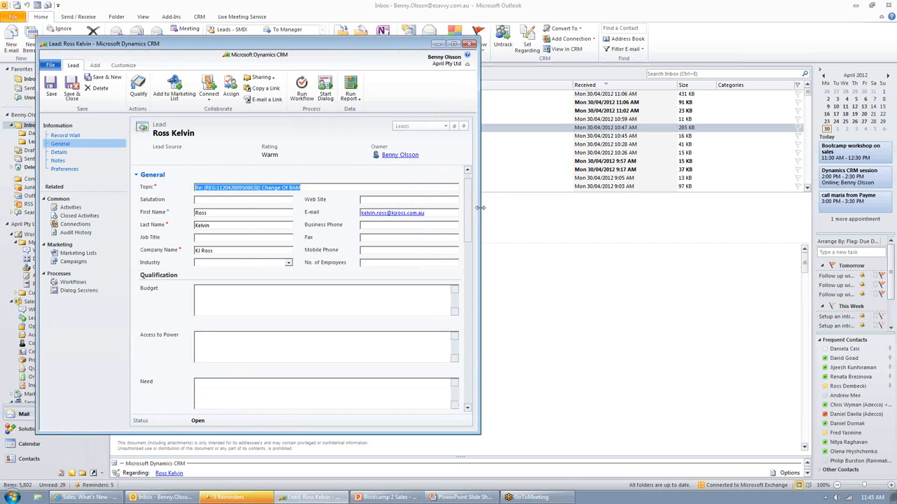
drag(349, 38, 349, 8)
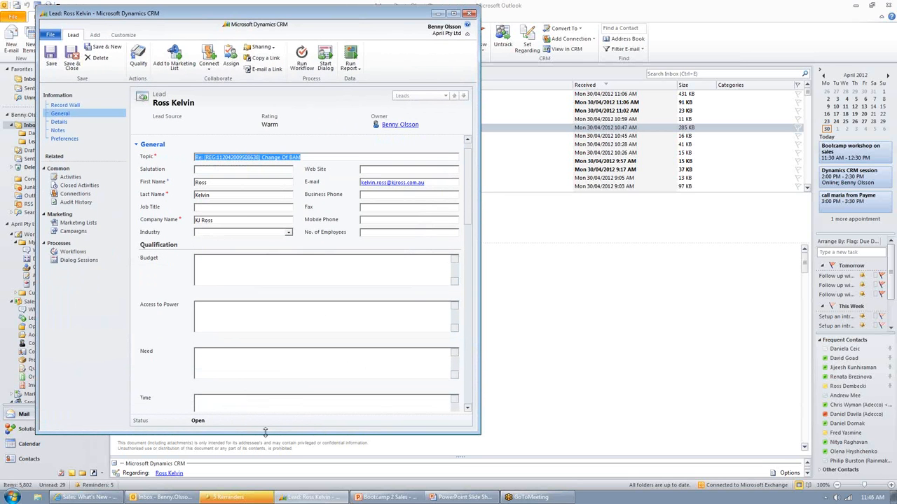
drag(265, 435, 268, 467)
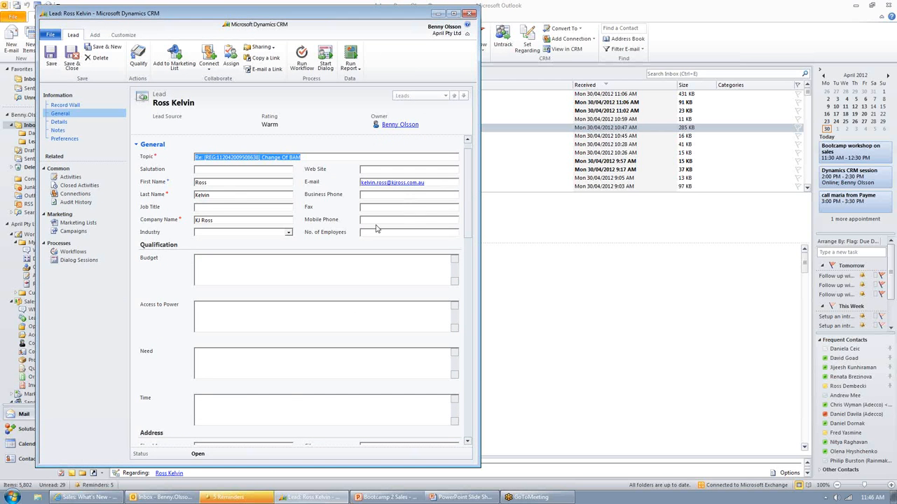
Step: Review the topic, salutation, name and company fields carried into the lead
click(242, 158)
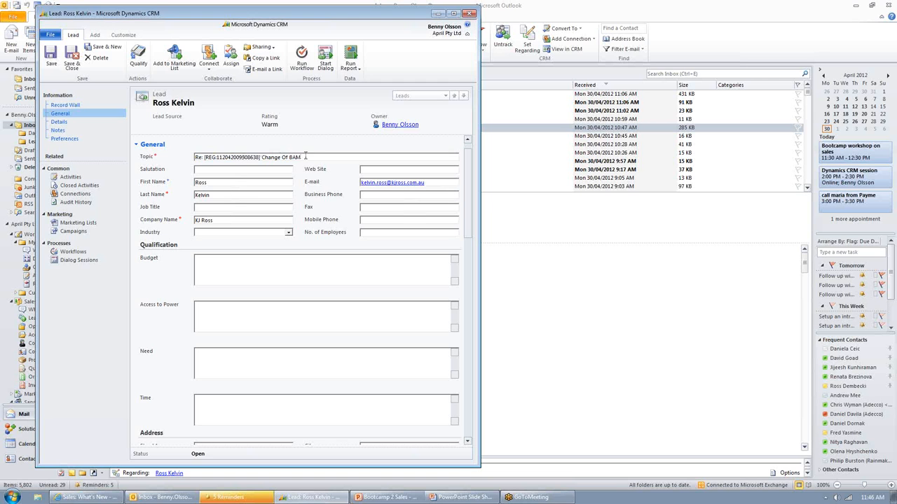
drag(306, 157, 194, 157)
click(215, 170)
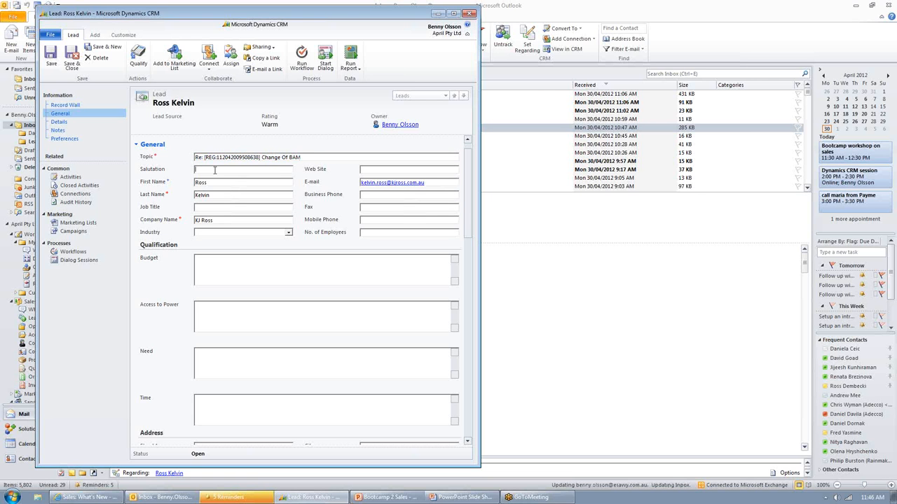
drag(210, 183, 192, 181)
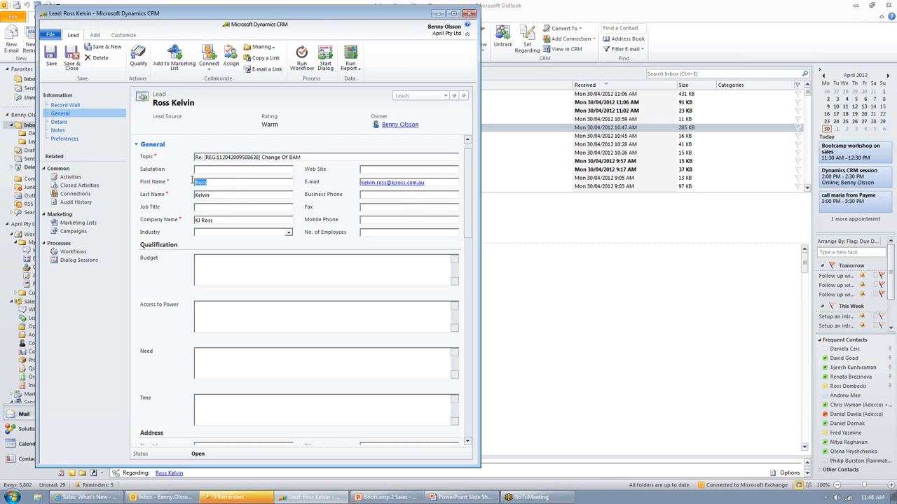
click(204, 196)
click(211, 220)
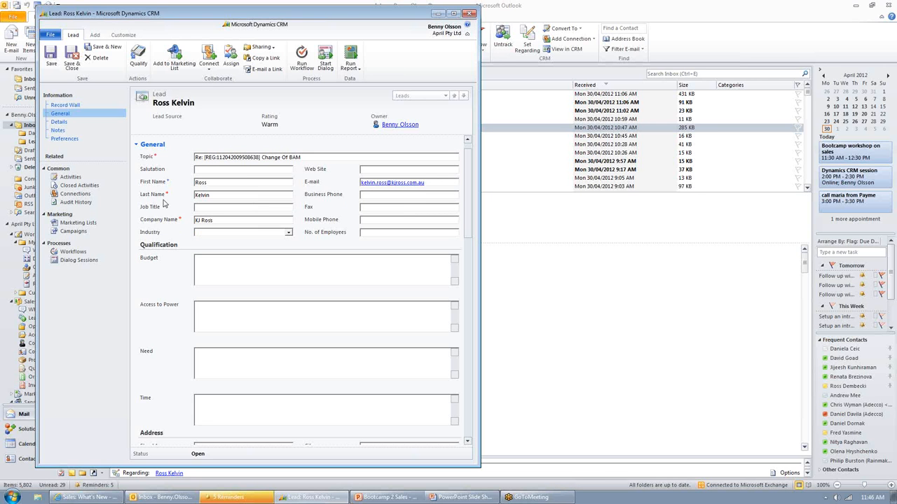
Step: View the lead's closed activities, read the tracked e-mail record, and close it
click(75, 185)
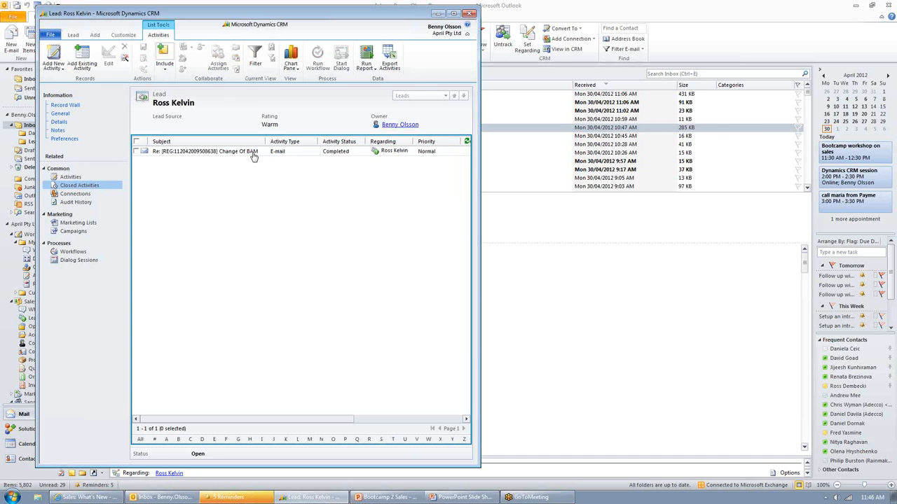
click(305, 153)
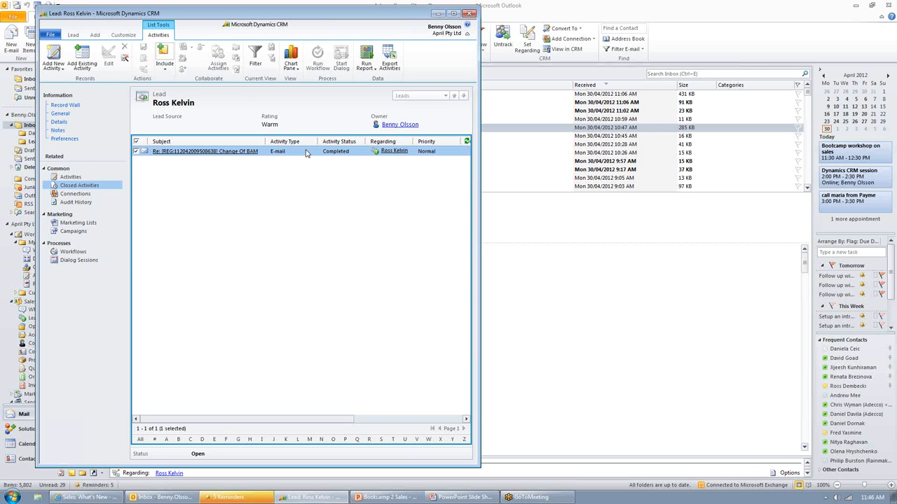
double_click(305, 153)
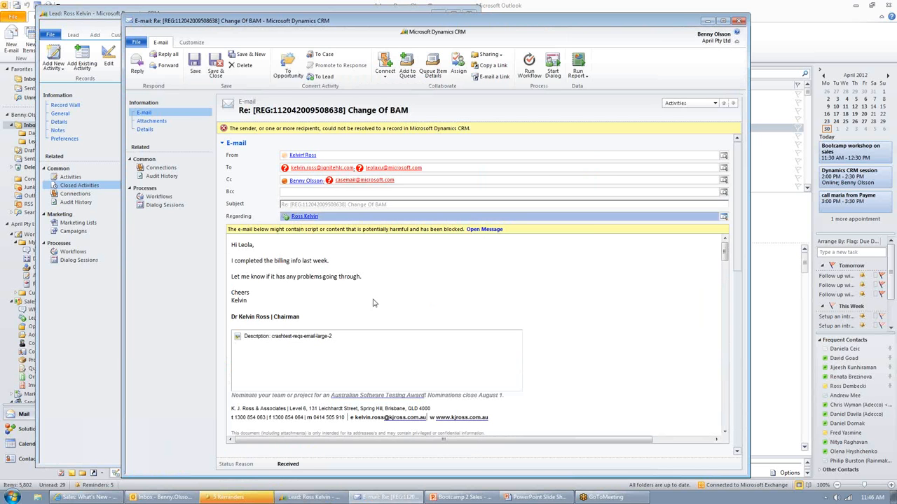
drag(384, 308, 248, 253)
click(387, 270)
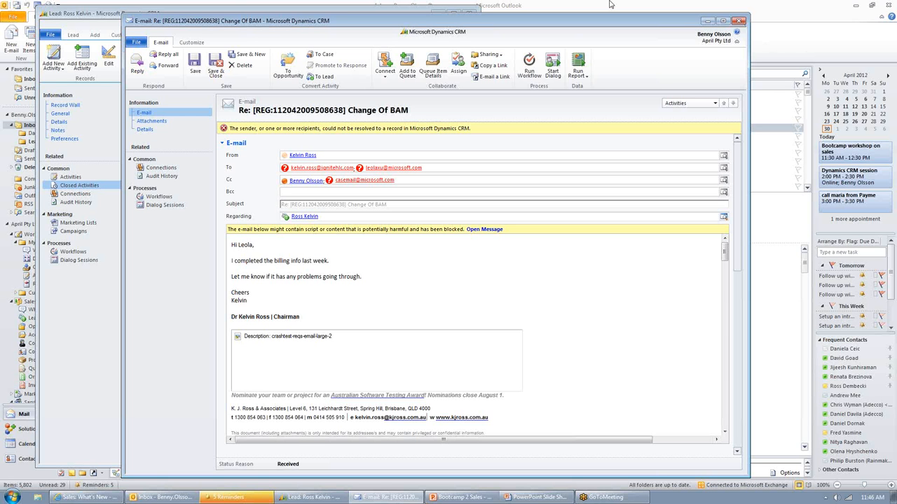
click(739, 23)
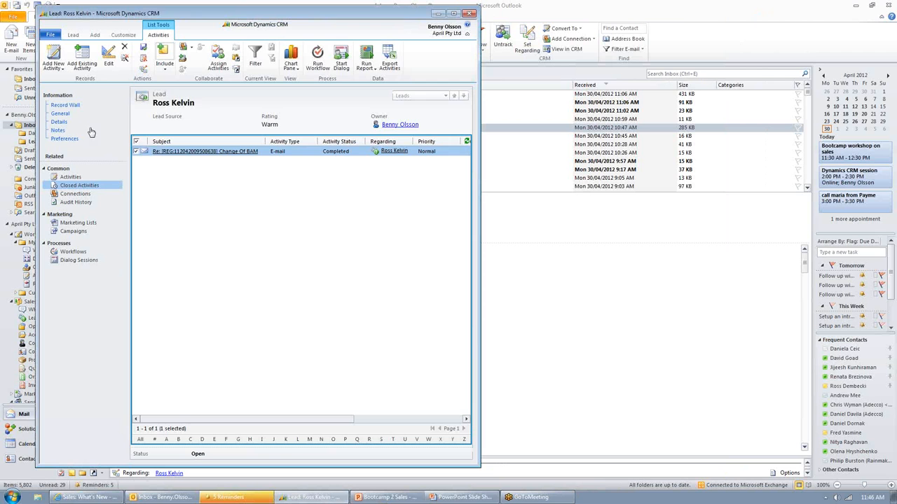
Step: Return to the lead's general details, save the lead and go to the Budget qualification field
click(59, 114)
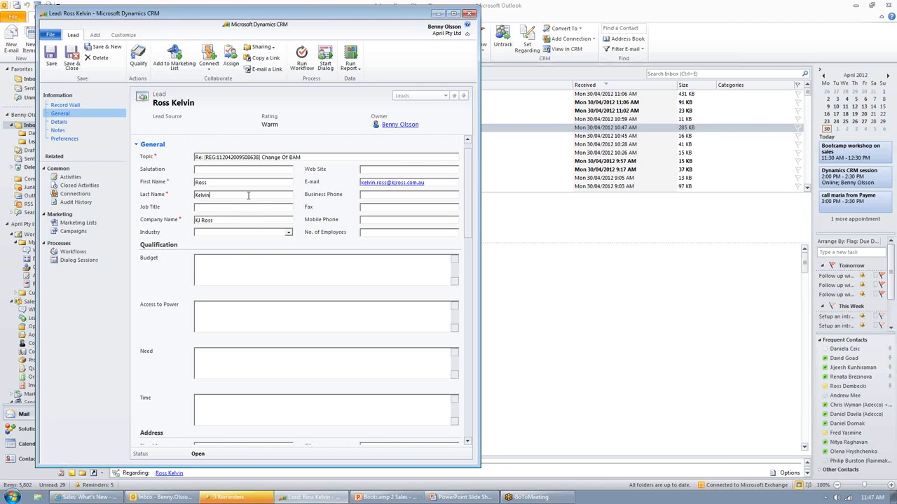
click(51, 62)
click(202, 258)
click(206, 261)
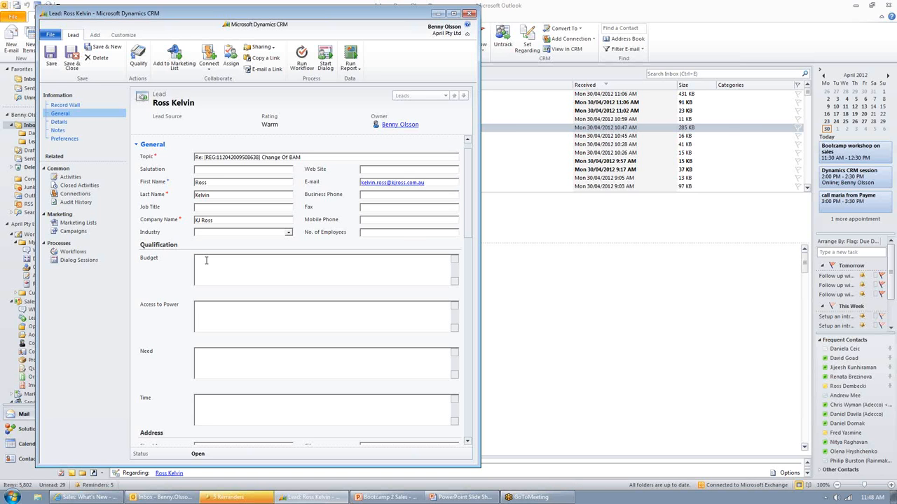
Step: Start the BANT qualification dialog for the lead
click(325, 63)
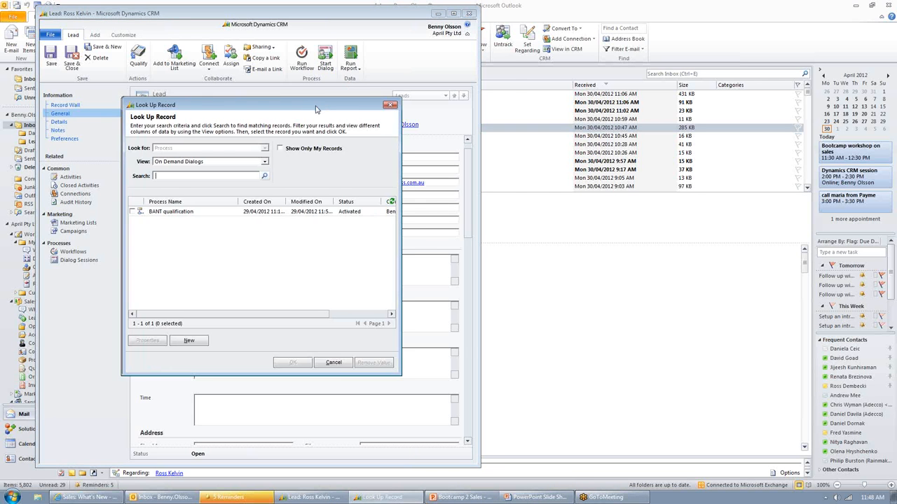
drag(315, 109, 530, 102)
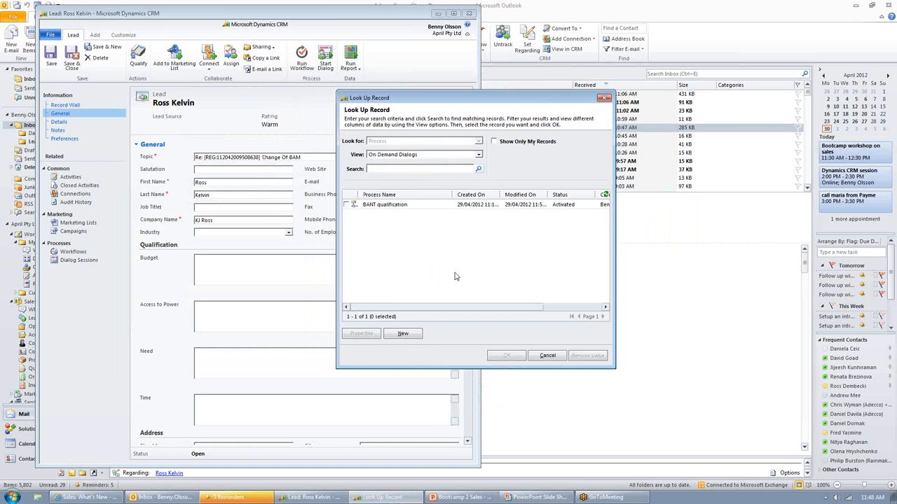
click(346, 205)
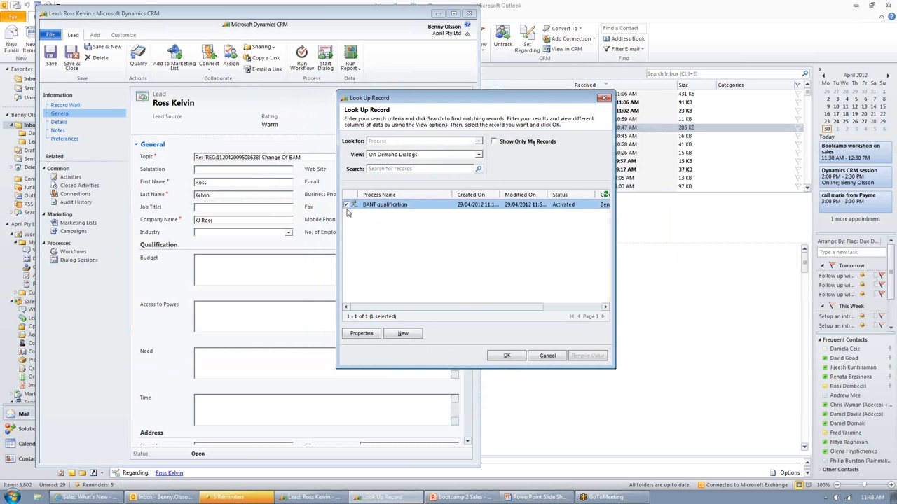
click(512, 356)
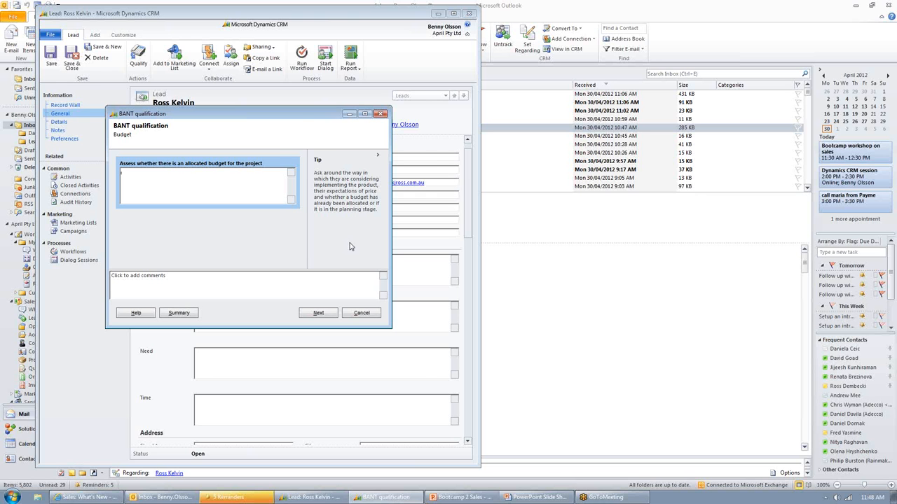
Step: Answer the Budget question with "Allocated and ready to go if the product is right." and continue, keeping the dialog clear of the lead form
drag(298, 117, 521, 208)
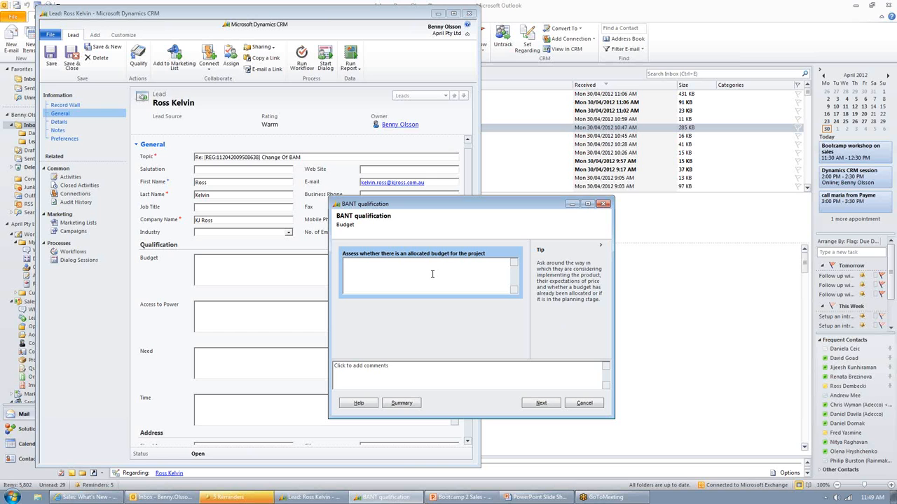
text(Allocated and ready to g)
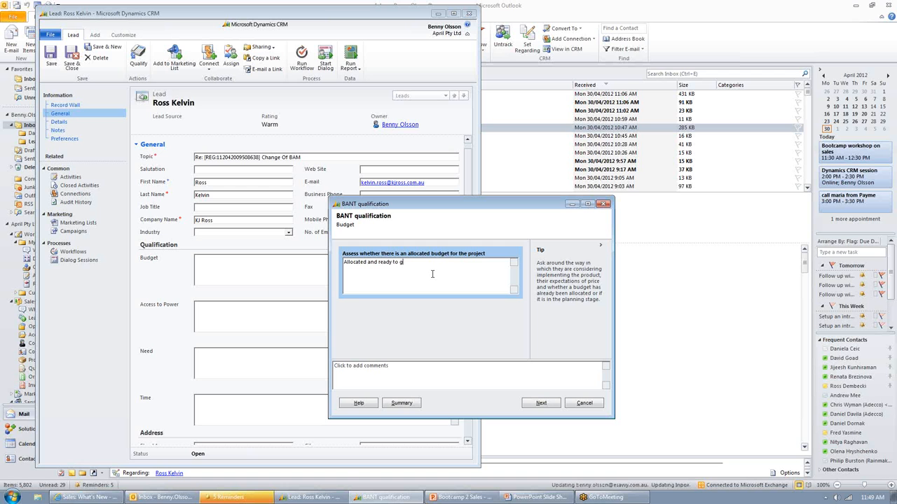
text(o if the )
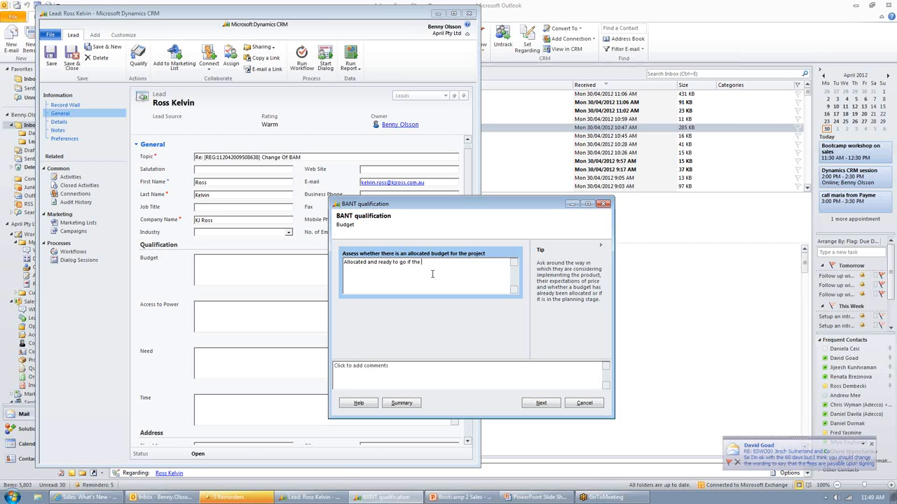
text(product is right.)
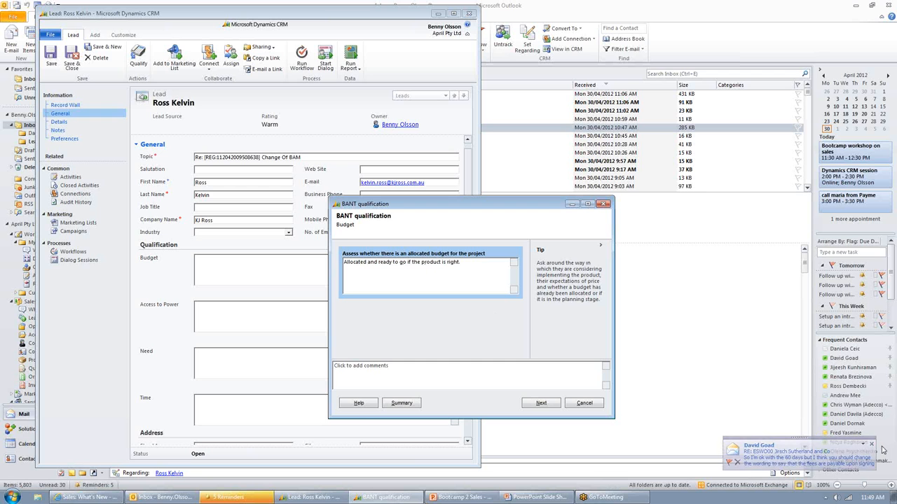
click(548, 403)
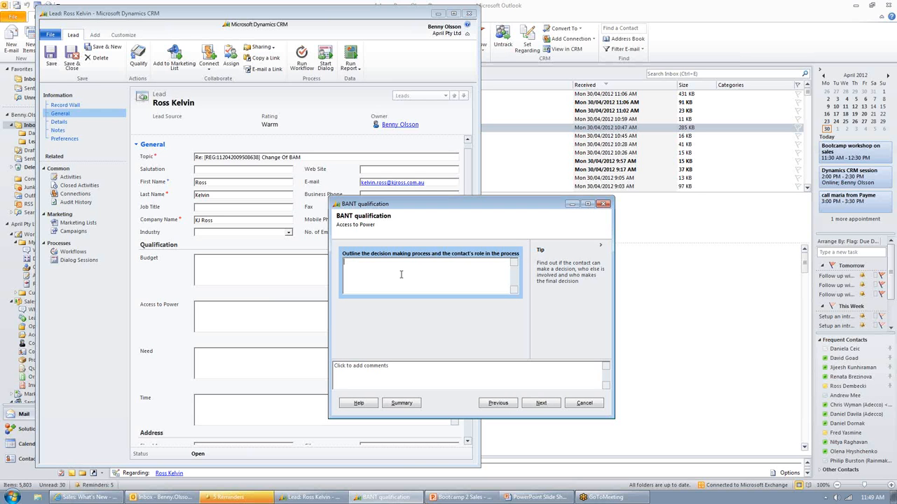
Step: Answer the Access to Power question with "Influencer, reporting to the MD" and continue
text(hnf)
key(BackSpace)
key(BackSpace)
key(BackSpace)
text(nfluencer, reporting to the MD)
click(541, 403)
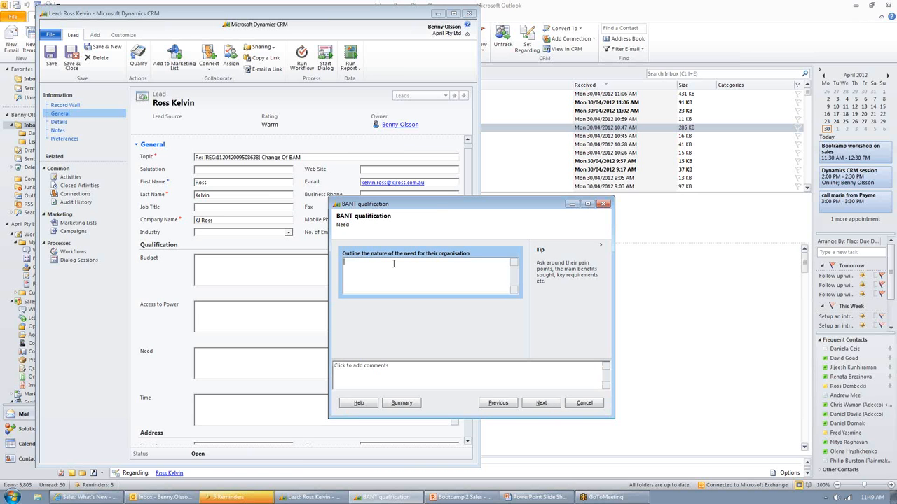
Step: Answer the Need question with "Needs assesed, within normal program" and continue
text(Needs assesed.)
text( within normal program,)
click(541, 403)
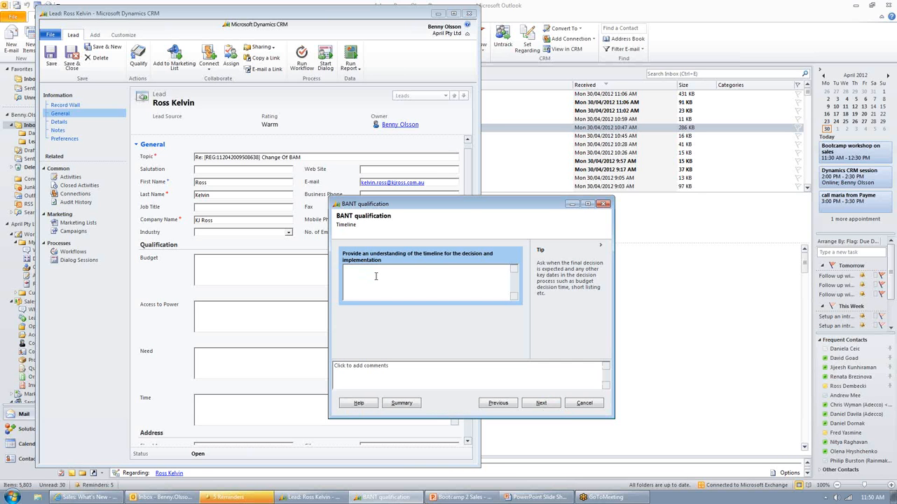
Step: Answer the Timeline question with "implemented, before the end of the f" and continue
text(implemented, before the end of the f)
click(539, 402)
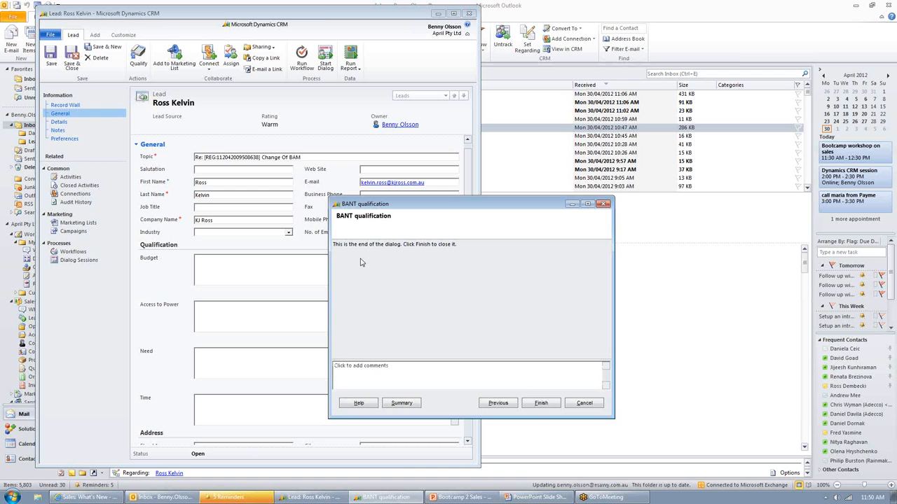
Step: Finish the BANT qualification dialog, and save and close the lead
click(542, 403)
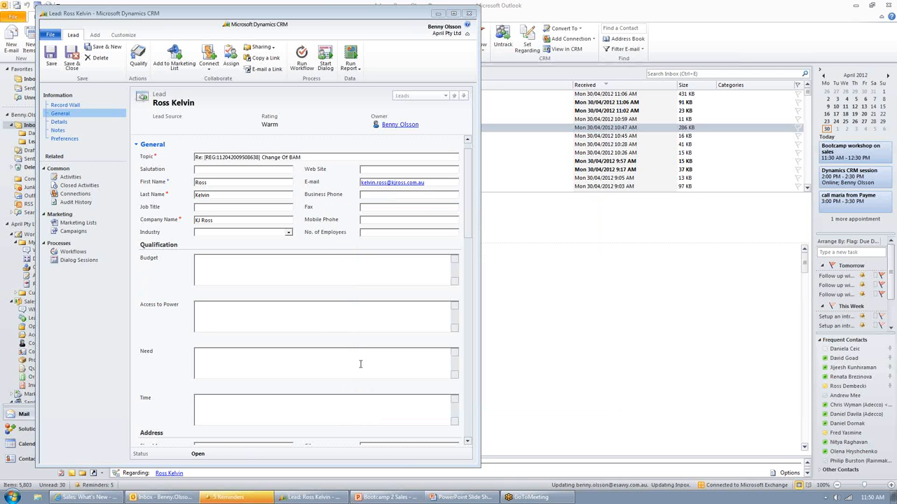
click(348, 355)
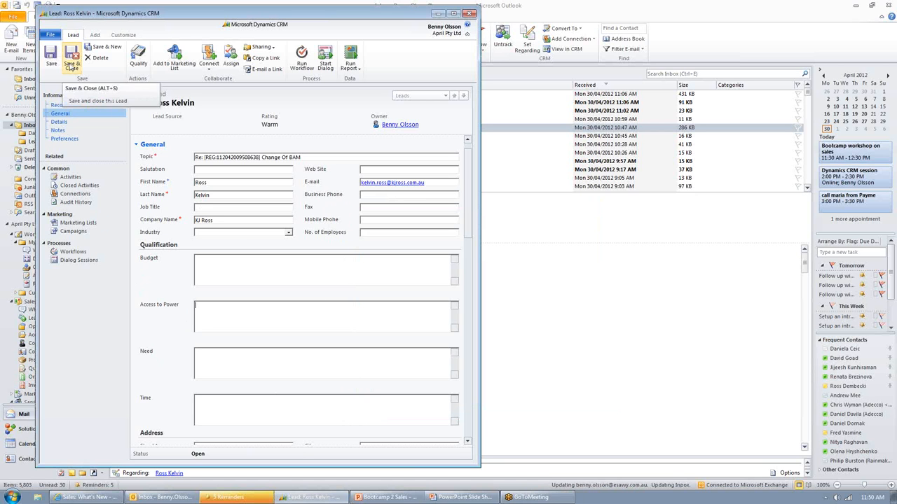
click(73, 64)
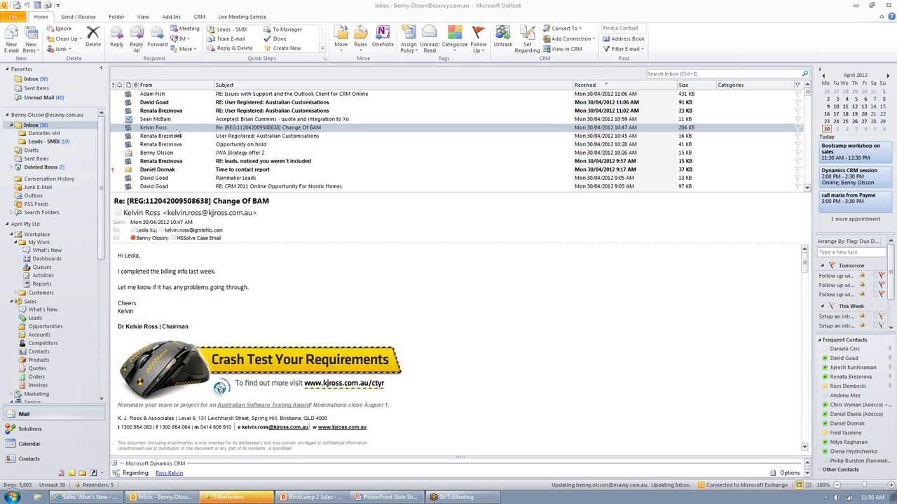
Step: Open the KJ Ross lead from the Leads list and review its recorded Budget, Access to Power, Need and Time answers
click(172, 474)
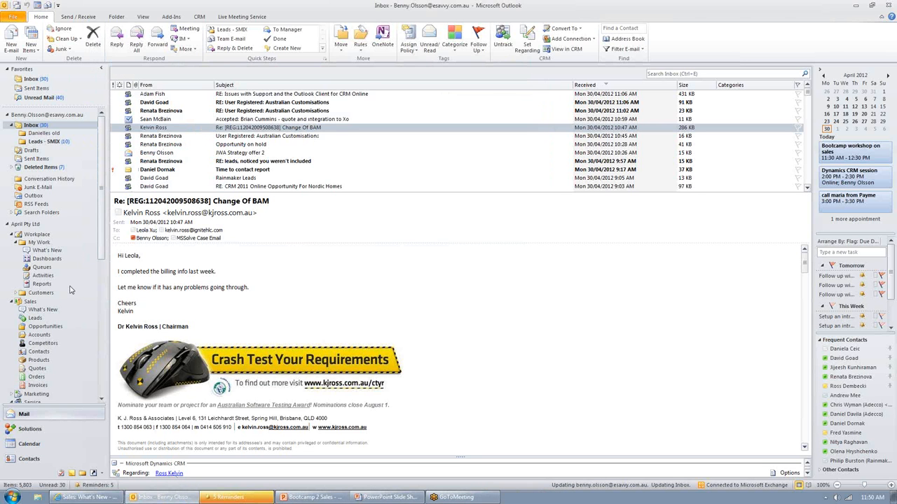
click(39, 318)
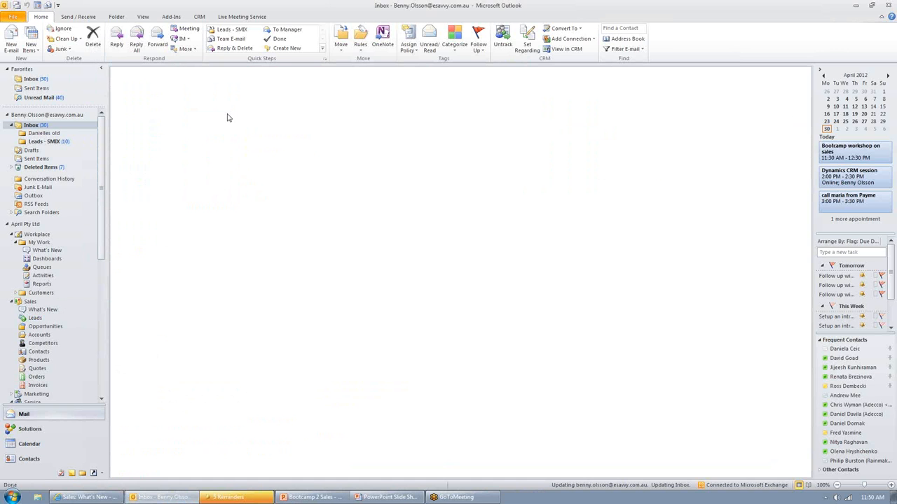
double_click(178, 111)
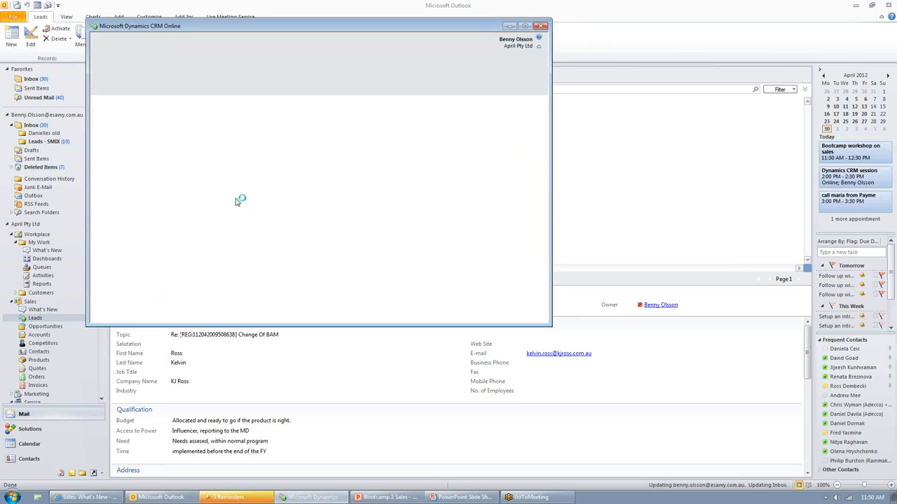
click(256, 195)
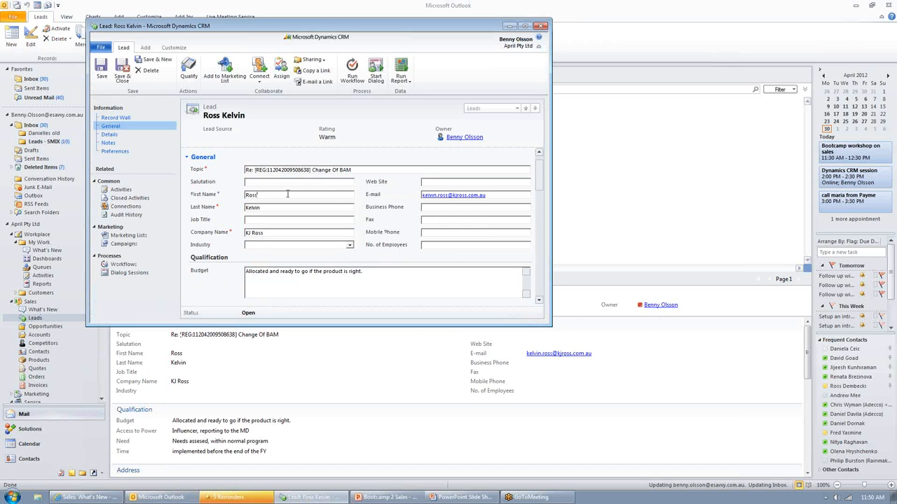
drag(422, 326, 419, 477)
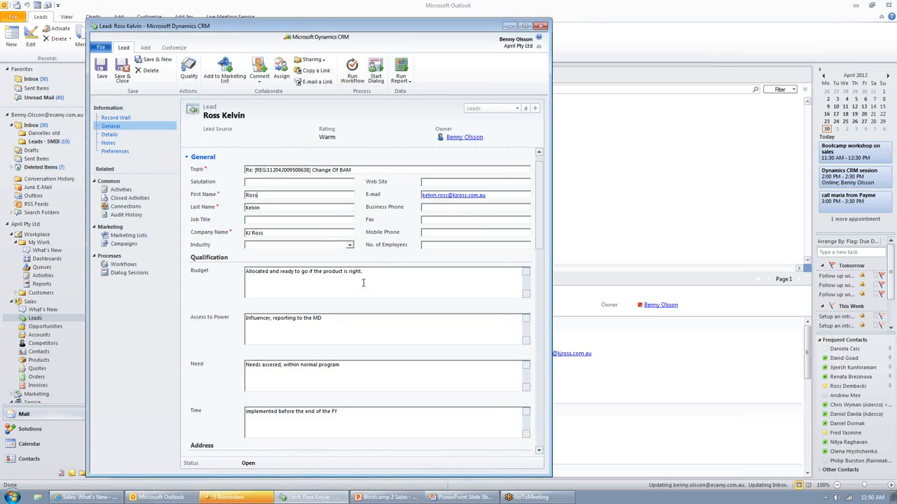
click(377, 272)
click(346, 275)
text(.)
click(126, 190)
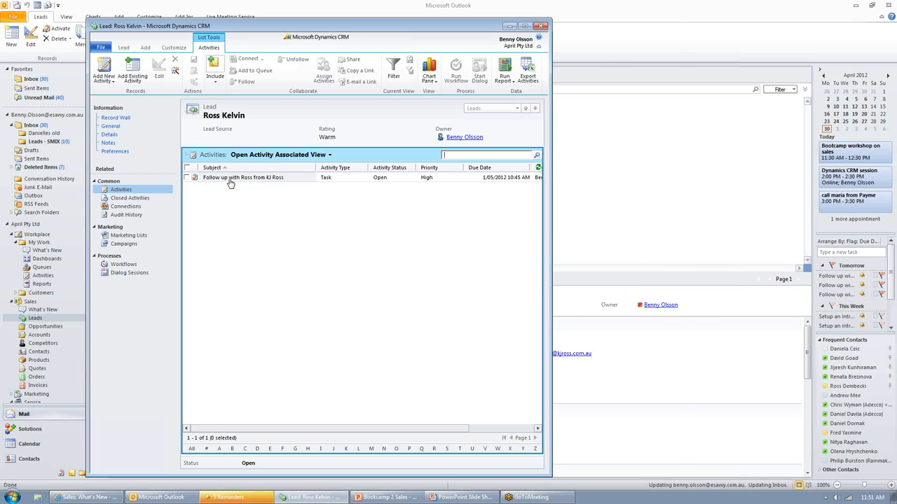
click(234, 180)
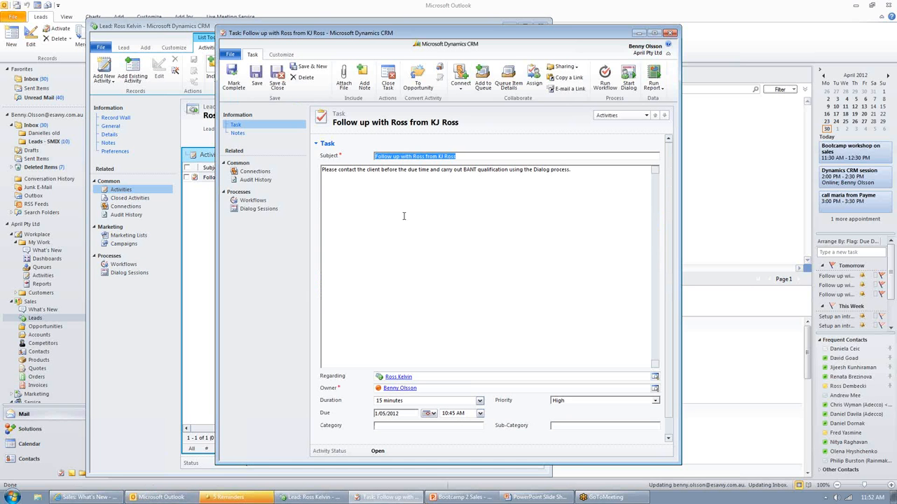
click(396, 213)
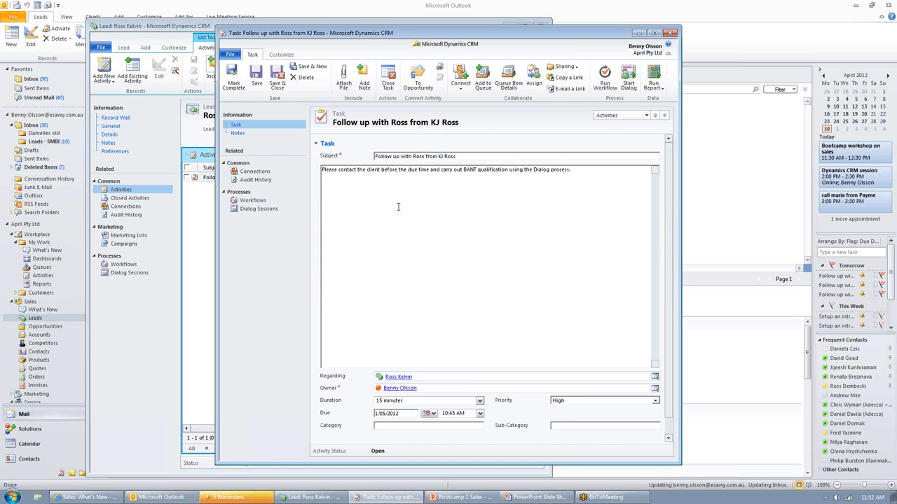
double_click(418, 156)
click(437, 189)
click(233, 77)
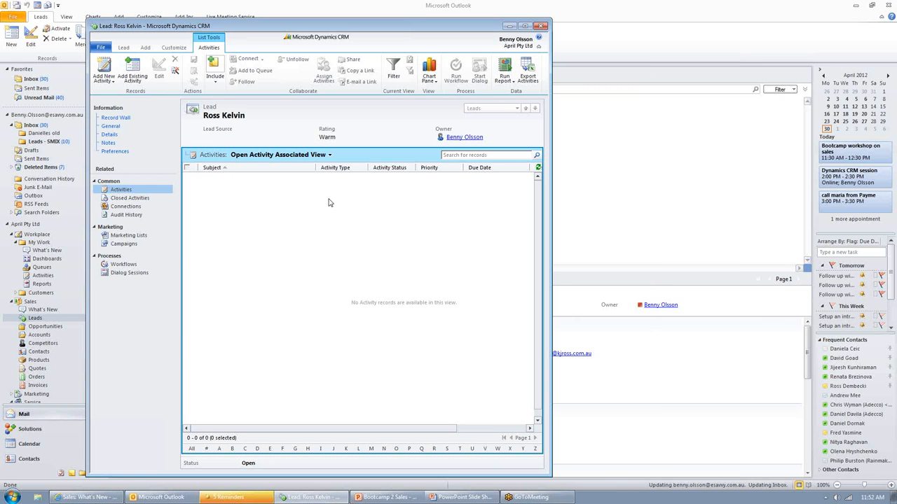
Step: Save the lead and convert it with status Qualified into an account, a contact and an opportunity
click(110, 126)
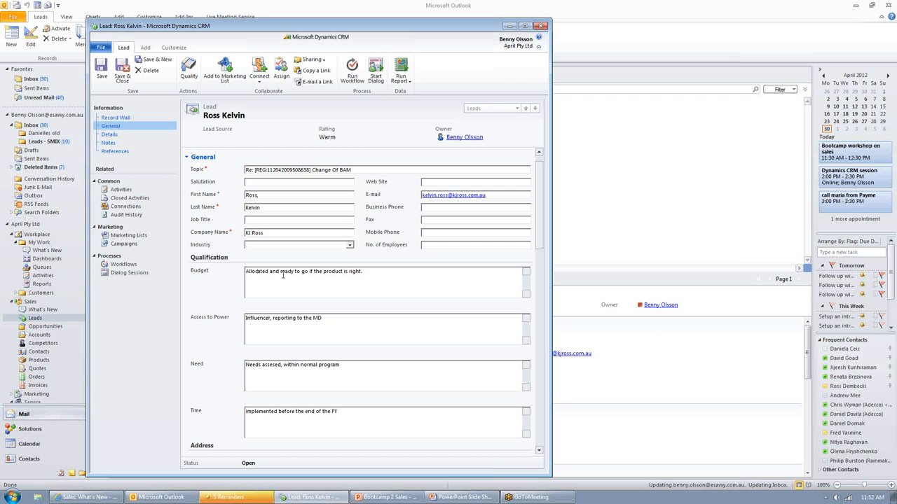
click(101, 68)
click(189, 68)
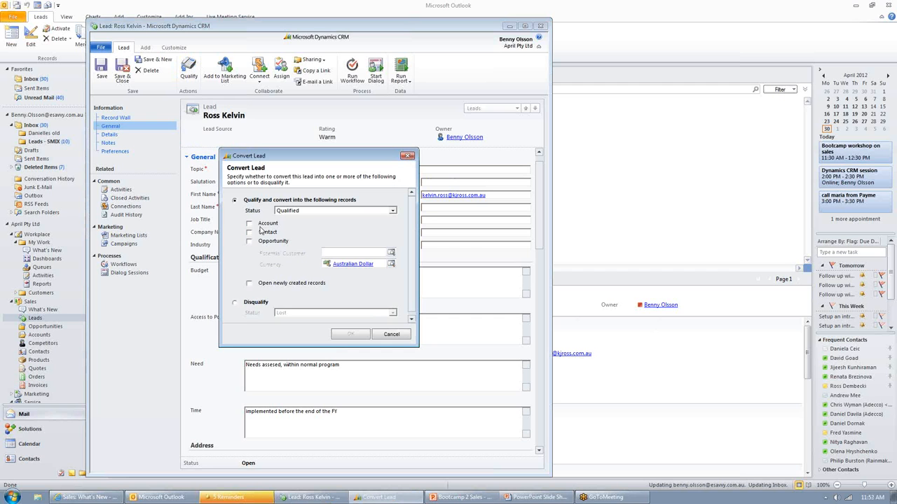
click(262, 243)
click(266, 224)
click(258, 304)
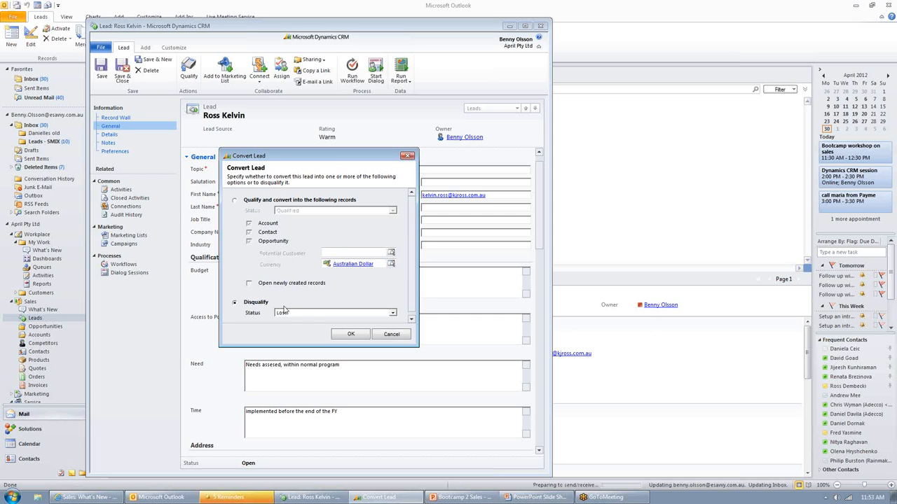
click(284, 312)
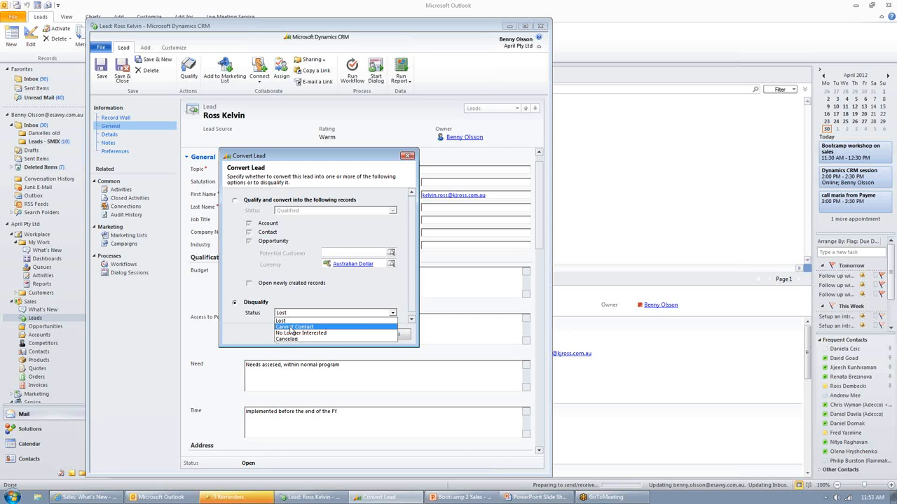
click(235, 201)
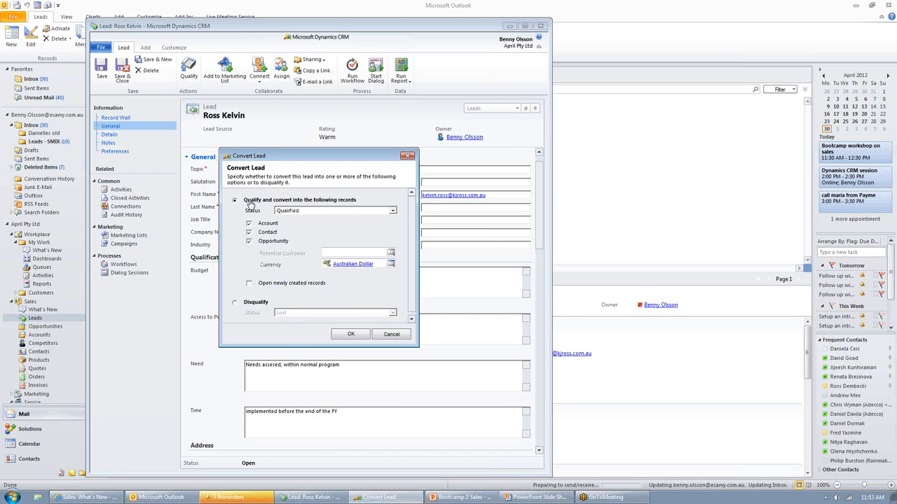
click(352, 336)
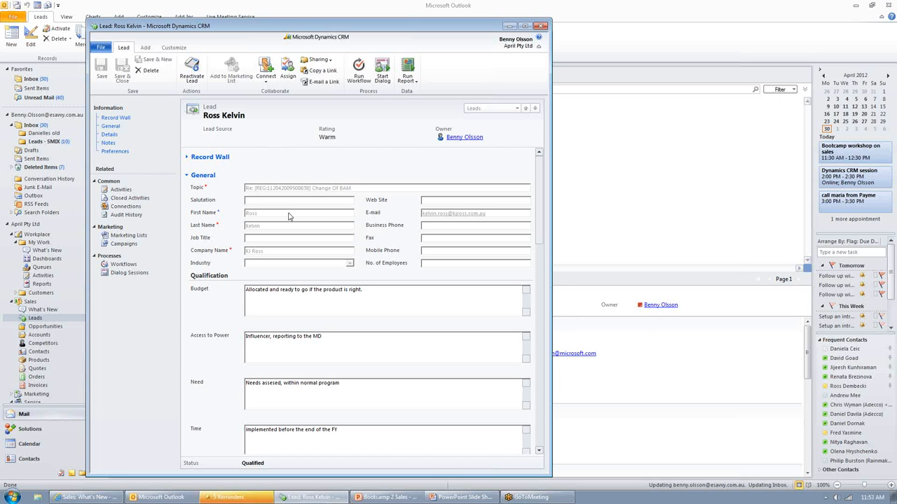
Step: Review the qualified lead's read-only details from the qualification answers to the preferences, and close the record
click(263, 339)
drag(350, 431, 231, 419)
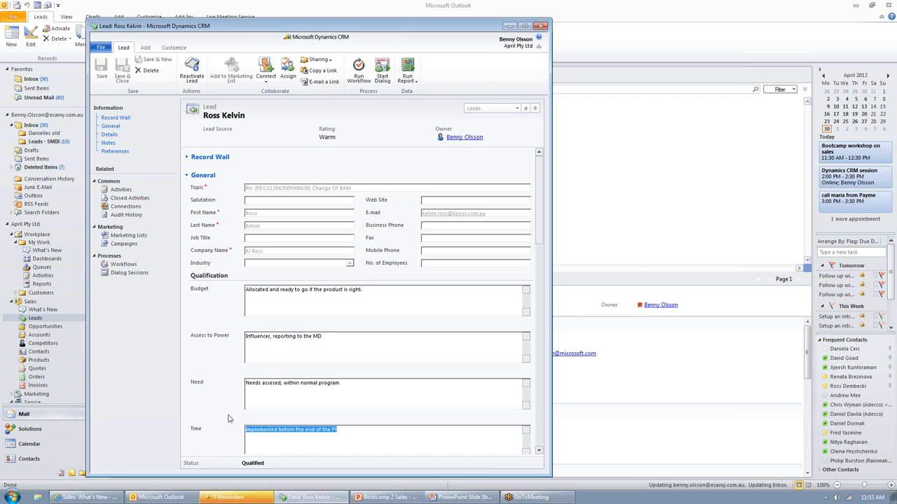
click(323, 396)
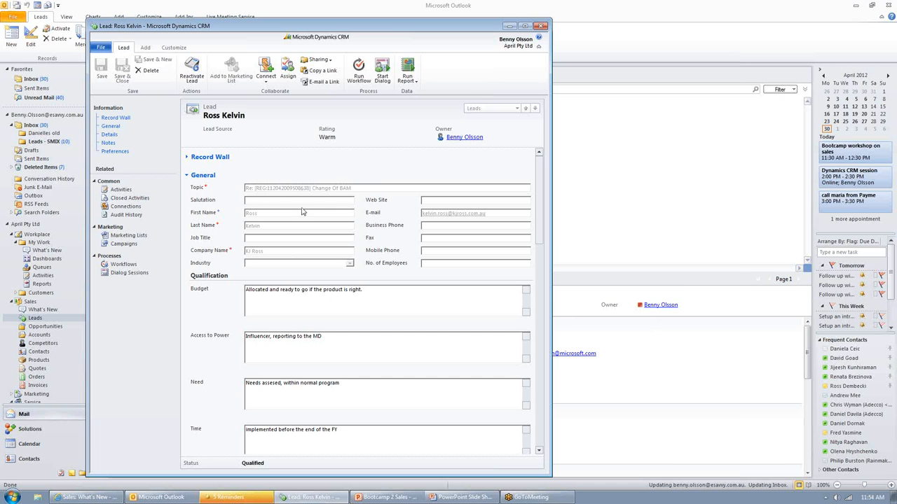
drag(543, 204, 538, 316)
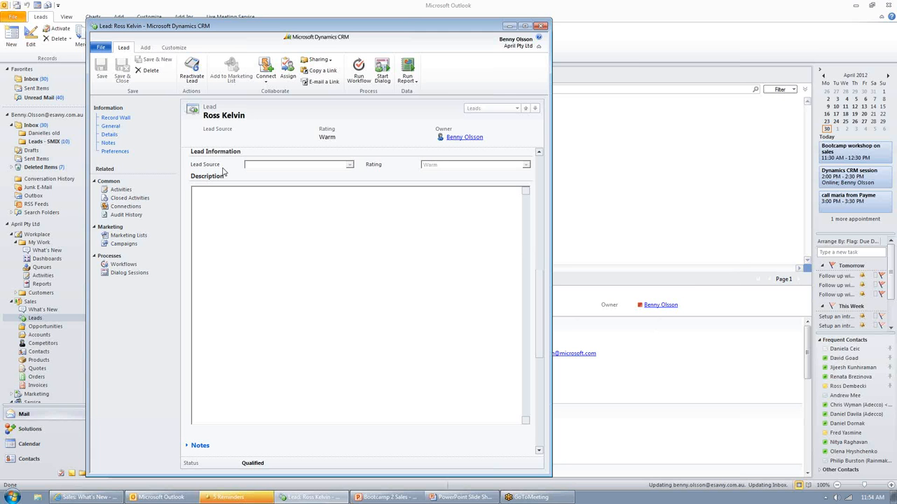
scroll(312, 206, down, 5)
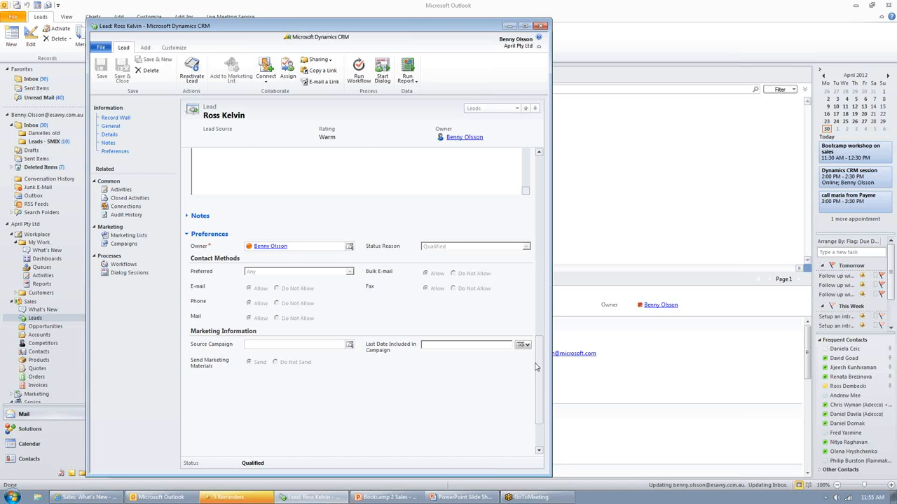
drag(540, 374, 540, 189)
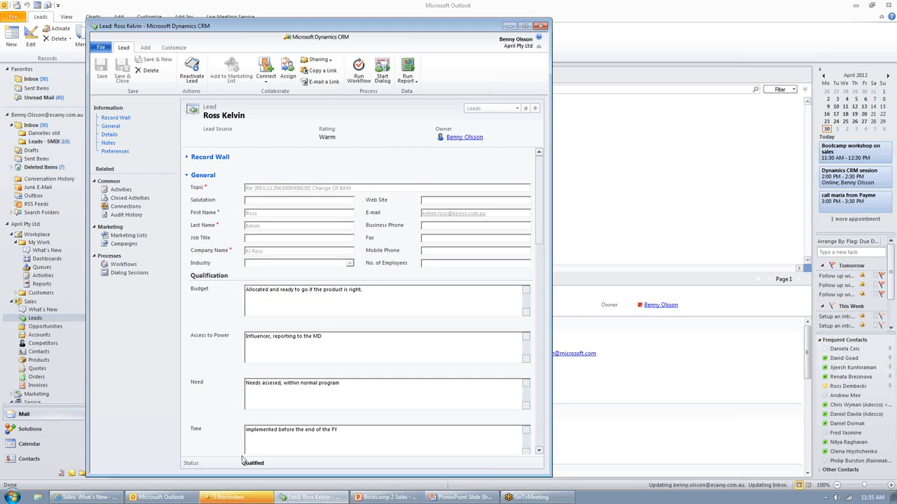
click(539, 26)
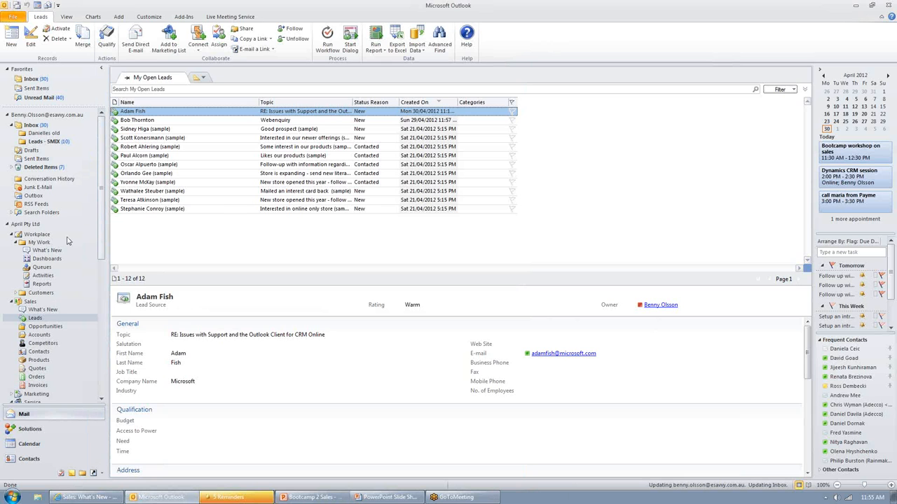
Step: Open the KJ Ross opportunity from My Open Opportunities and enlarge its window to show the line items
click(46, 326)
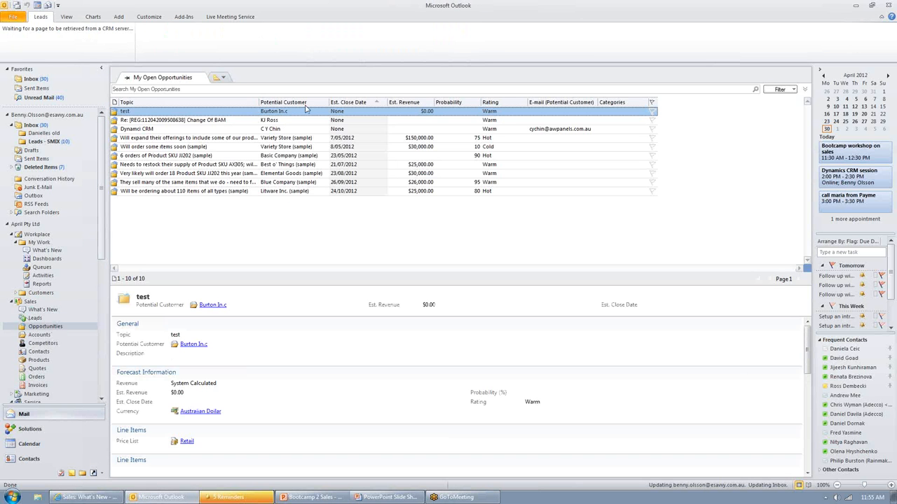
click(293, 122)
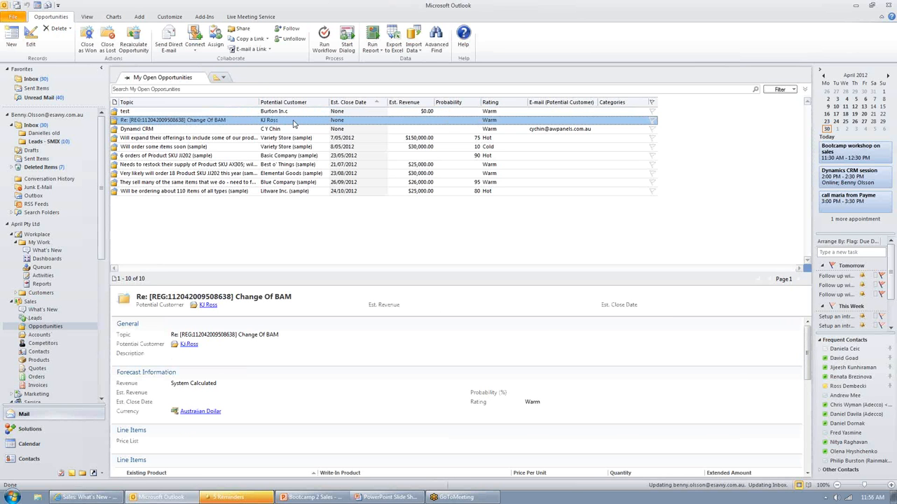
double_click(293, 124)
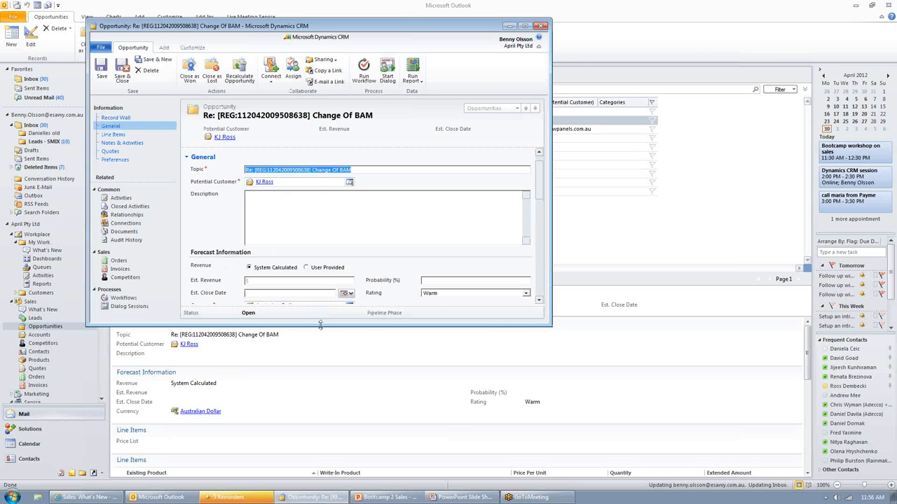
drag(320, 325, 320, 473)
click(309, 217)
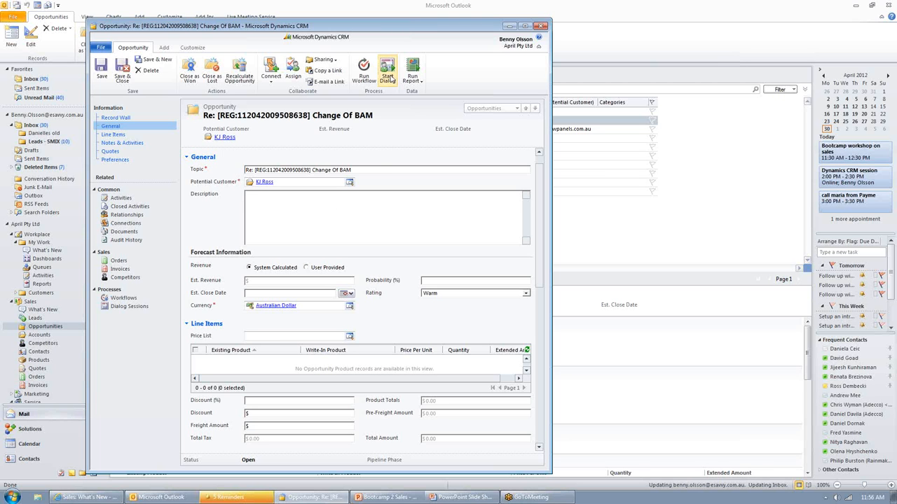
click(391, 219)
Step: Set the opportunity's topic to "Project for email marketing"
triple_click(364, 170)
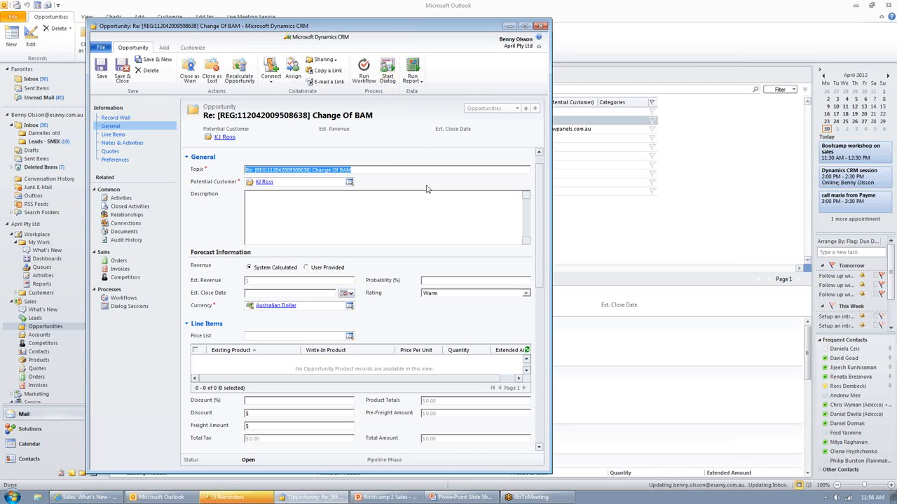
text(Project)
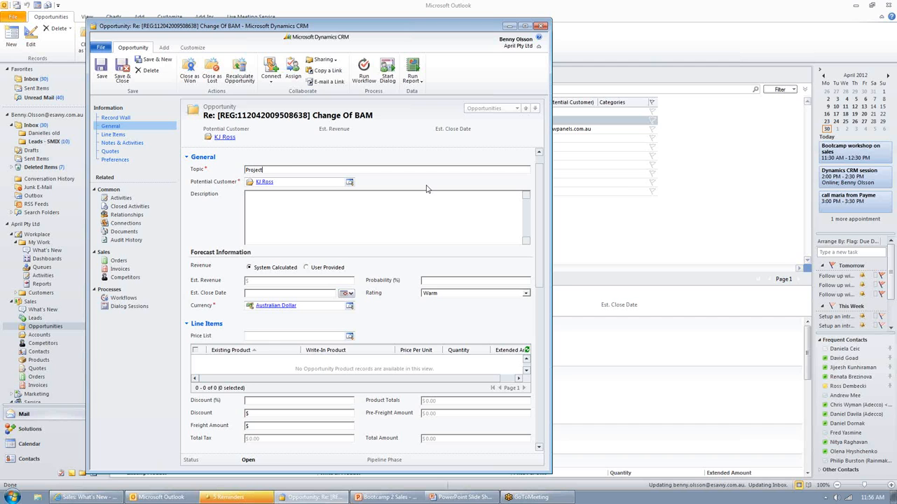
text( for email mairketing)
click(377, 207)
Step: Set the opportunity's estimated close date to 31/05/2012
scroll(344, 222, down, 1)
scroll(345, 222, up, 1)
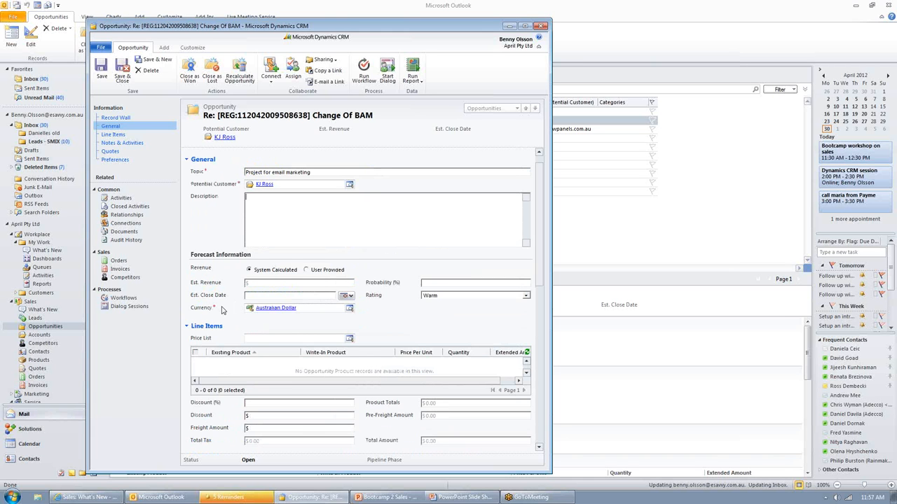
click(348, 297)
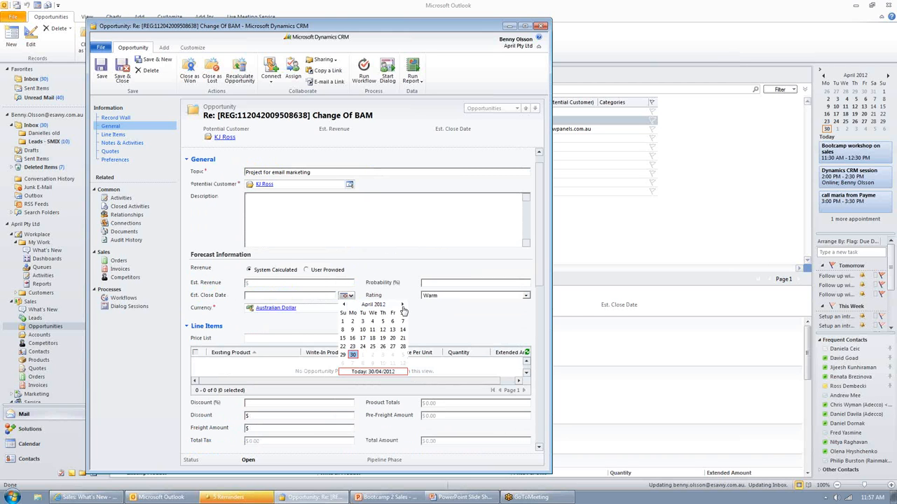
click(403, 307)
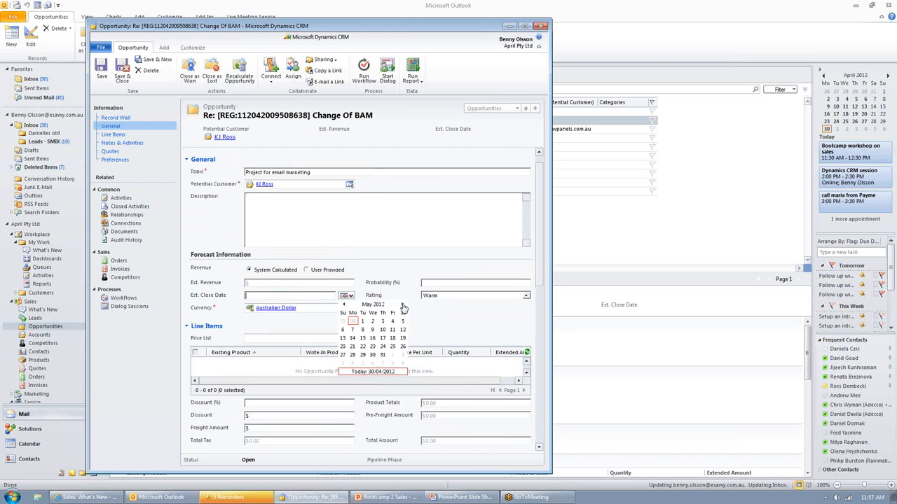
click(383, 356)
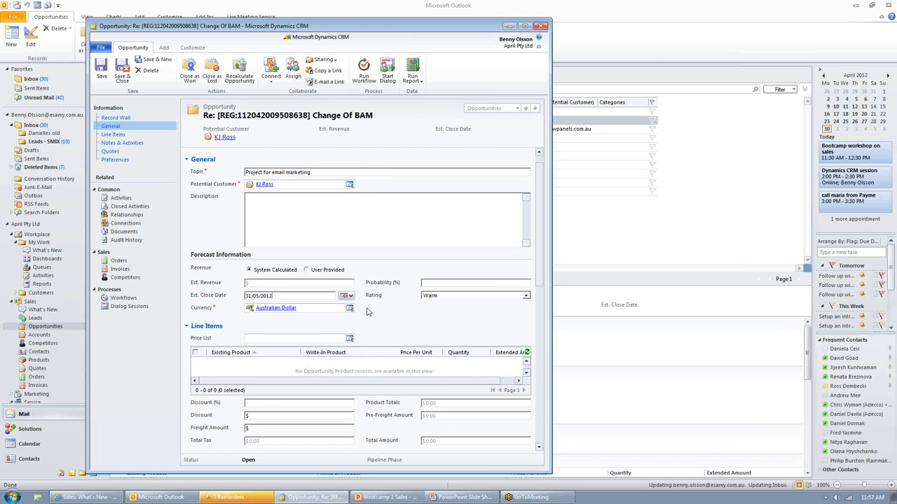
Step: Check the opportunity's rating options, keep Warm, and set the probability to 20%
click(462, 299)
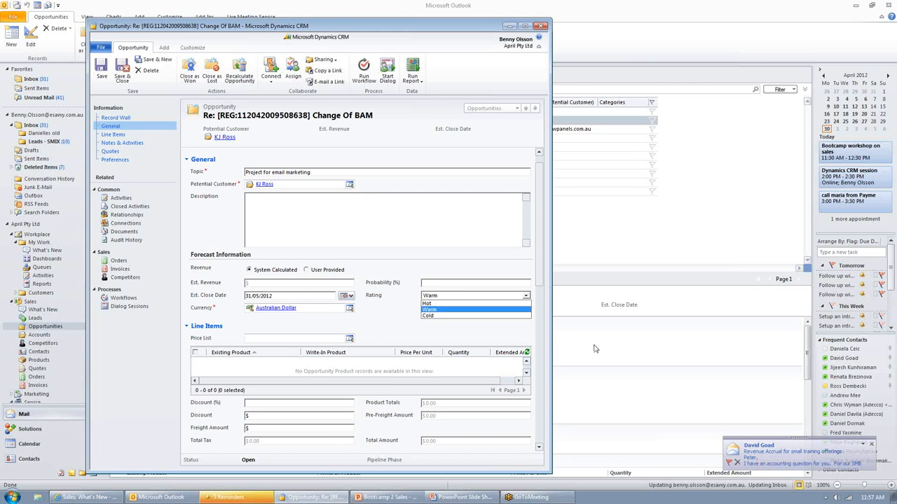
click(872, 445)
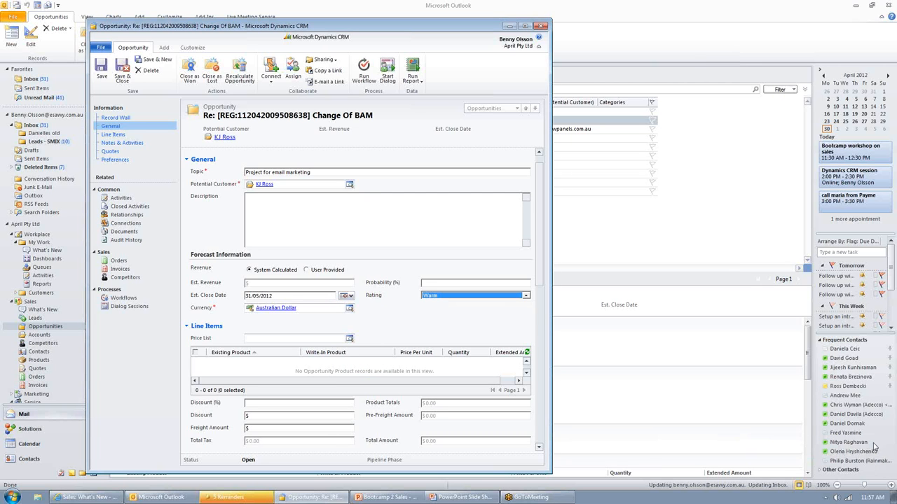
click(458, 297)
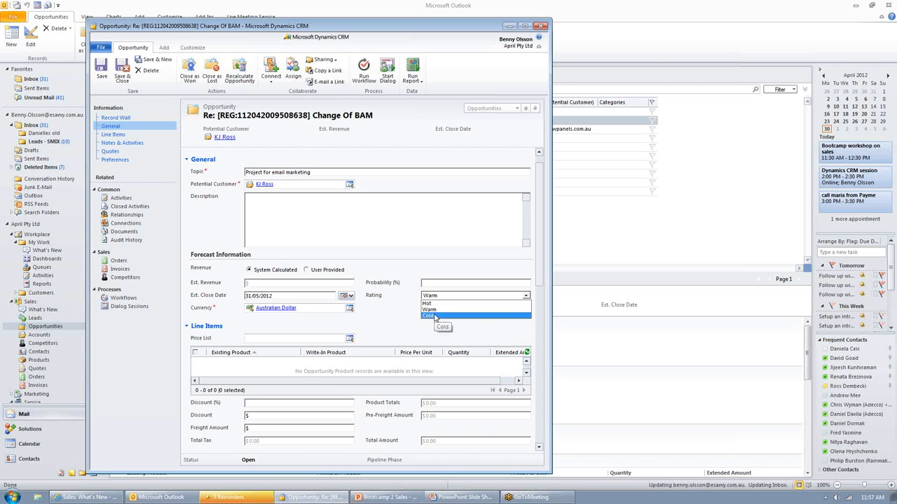
click(438, 281)
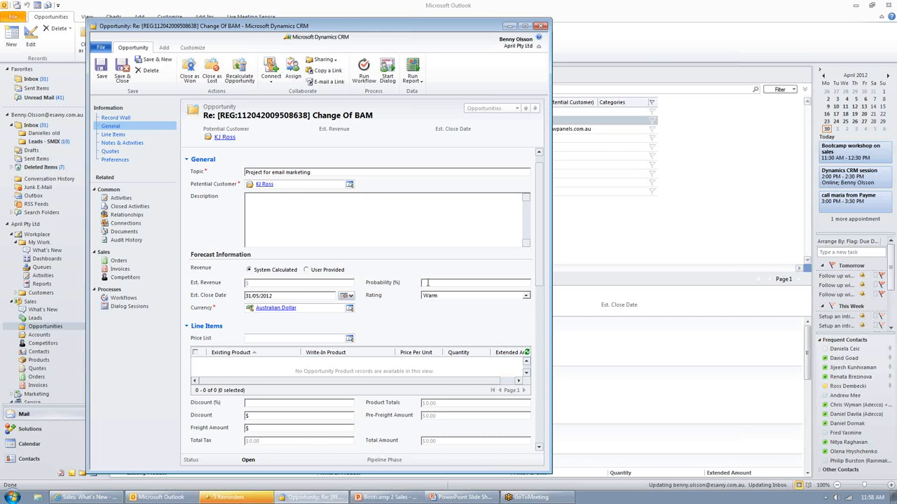
text(20)
Step: Try a user-provided estimated revenue of $20,000, and return the revenue to System Calculated
click(327, 269)
text(20000)
click(451, 283)
scroll(338, 273, down, 1)
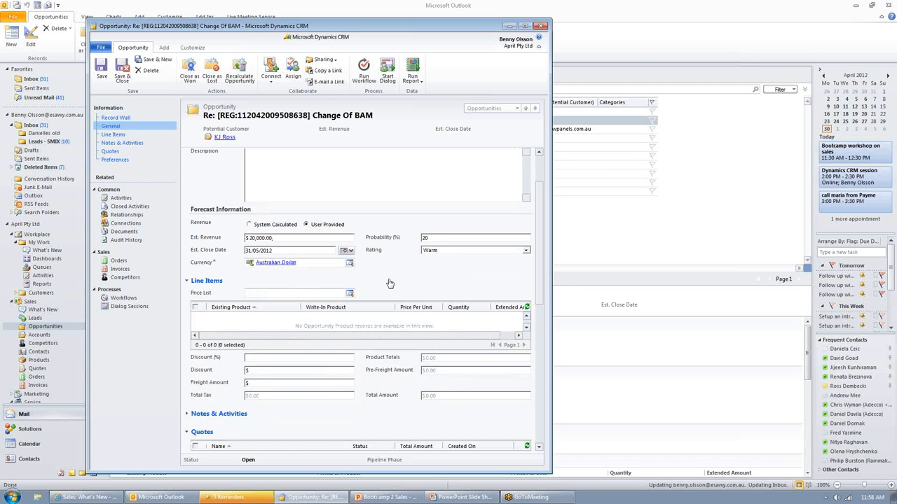
click(248, 225)
click(306, 225)
drag(278, 238, 193, 241)
text(20000)
click(264, 225)
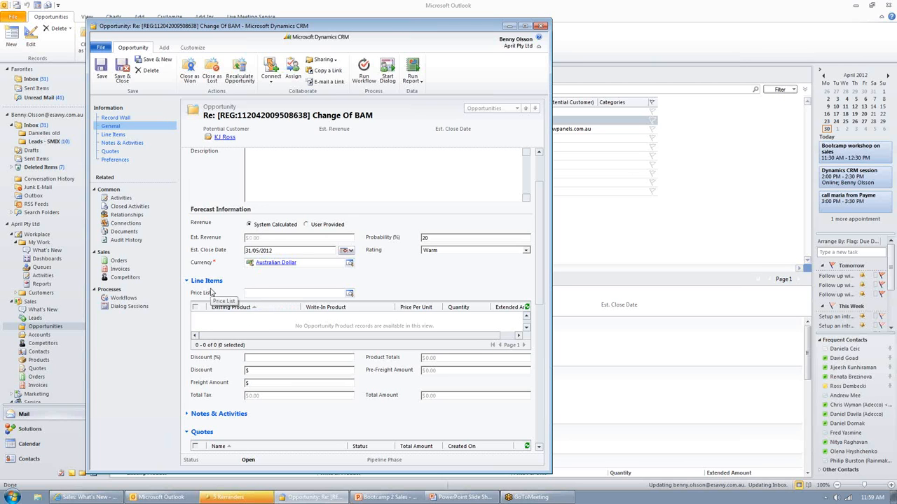
Step: Assign the Retail price list to the opportunity and save the record
click(257, 294)
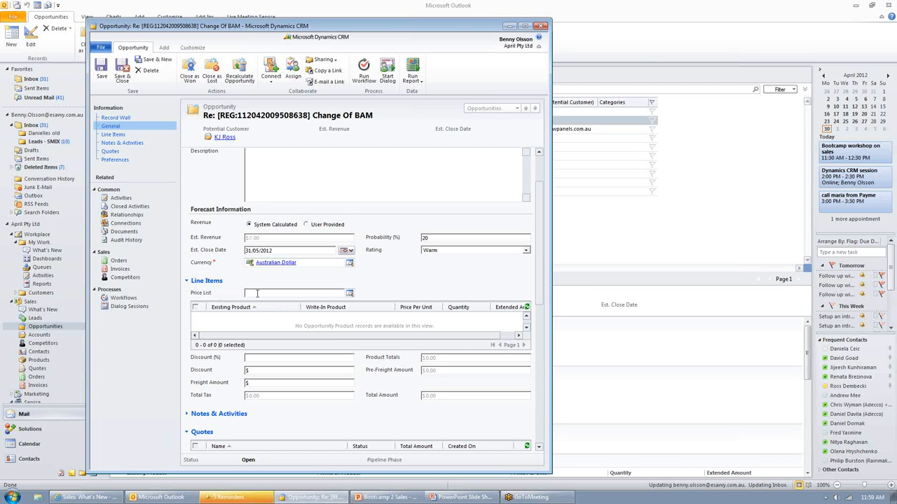
text(ret)
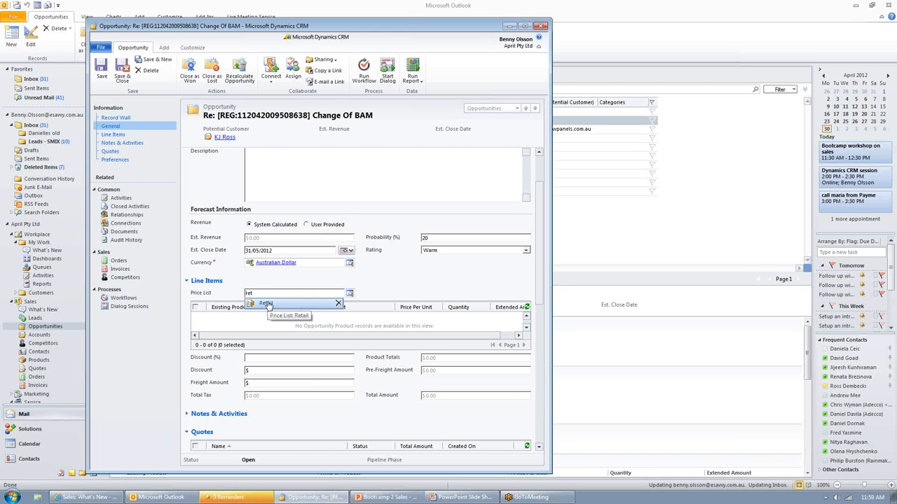
click(266, 304)
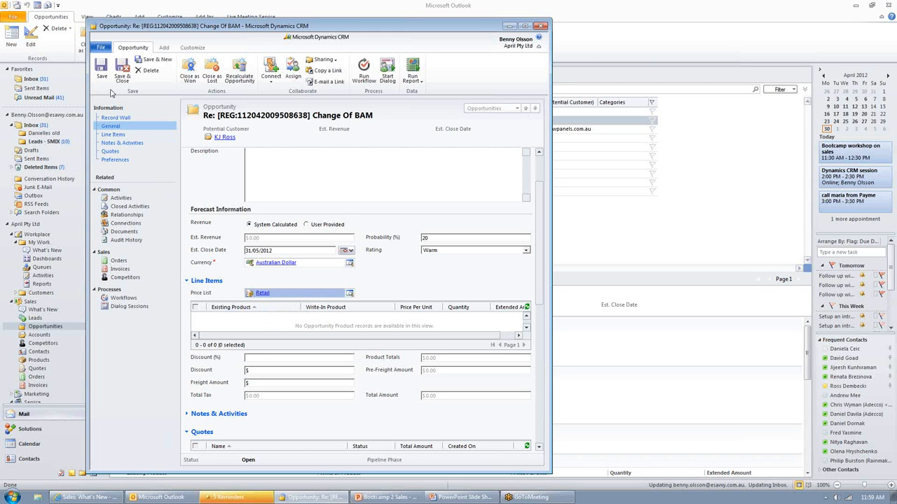
click(99, 66)
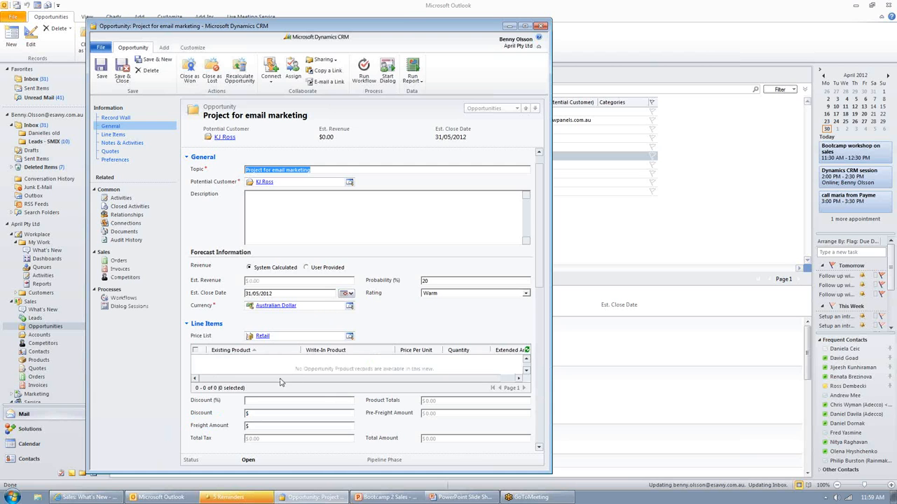
Step: Add a new opportunity product to the line items as a write-in product named "Training"
click(327, 371)
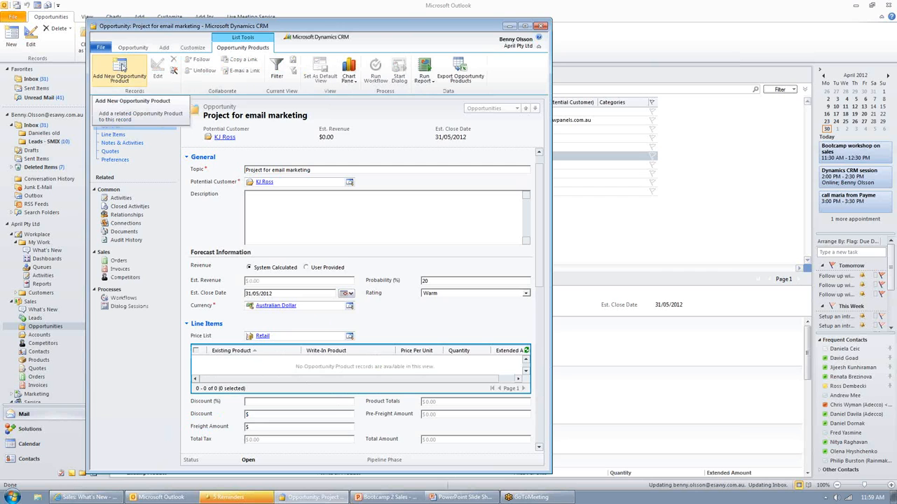
click(121, 67)
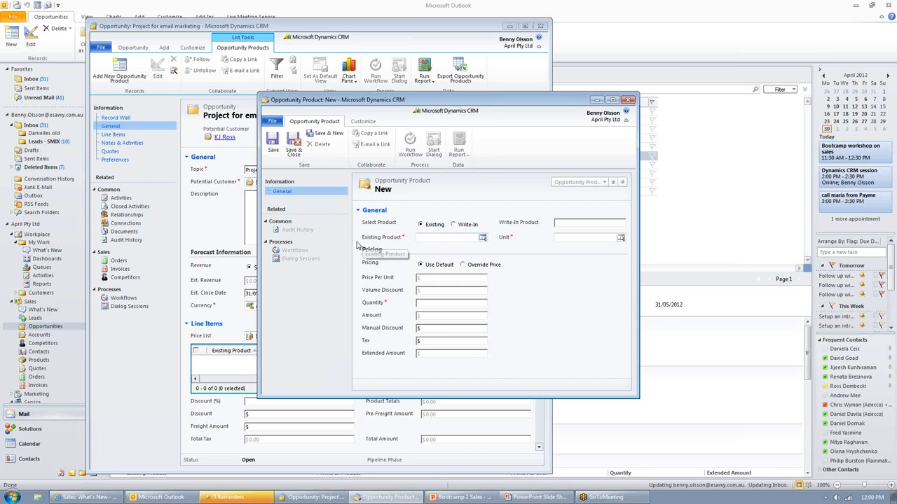
click(453, 225)
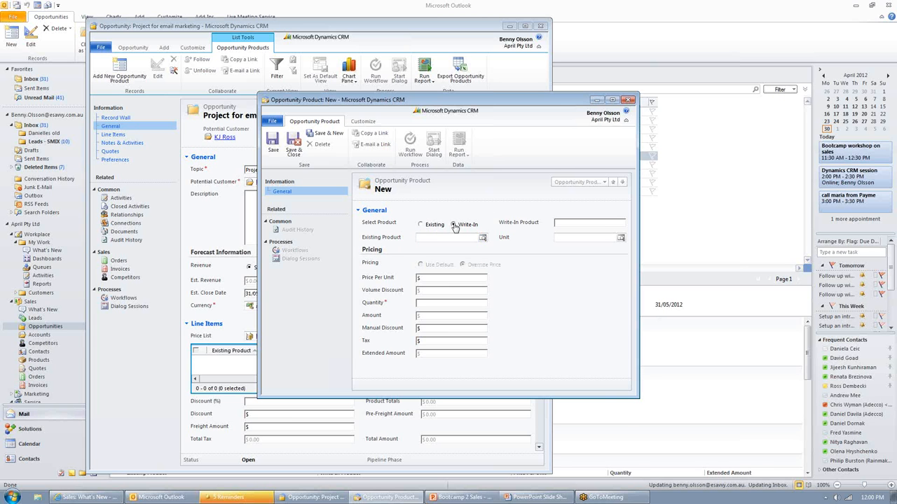
click(577, 224)
text(Train)
text(ing)
text(10)
text(00)
Step: Set the Training item's price per unit to $1,000, quantity to 2 and tax to $100, and save and close it
key(Tab)
text(2)
key(Tab)
text(100)
key(Tab)
click(294, 145)
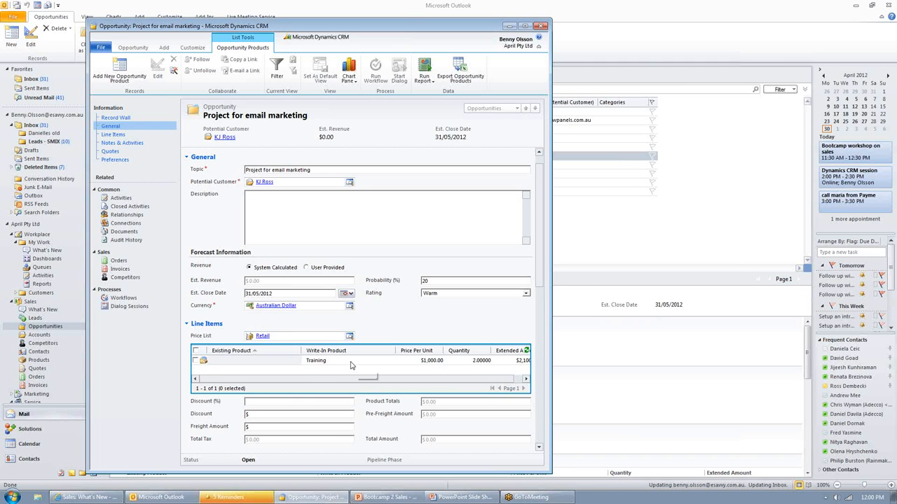
Step: Add a new quote to the opportunity and activate it
click(335, 226)
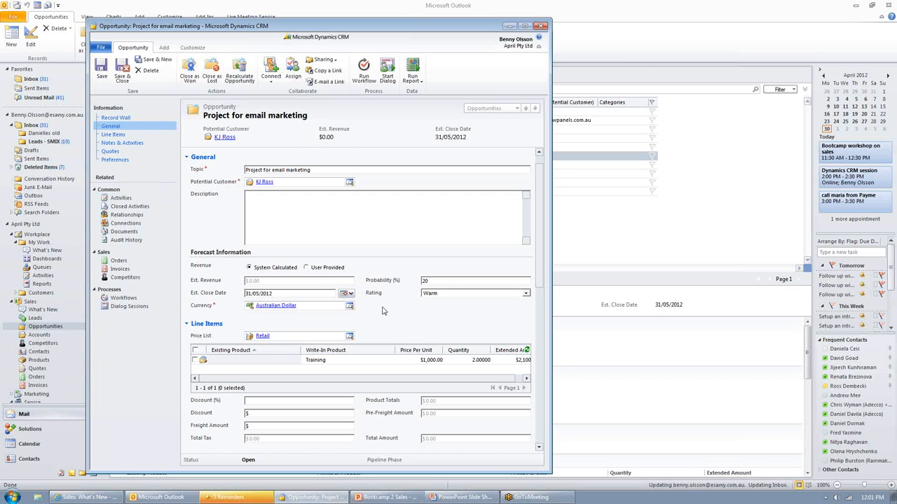
scroll(383, 310, down, 5)
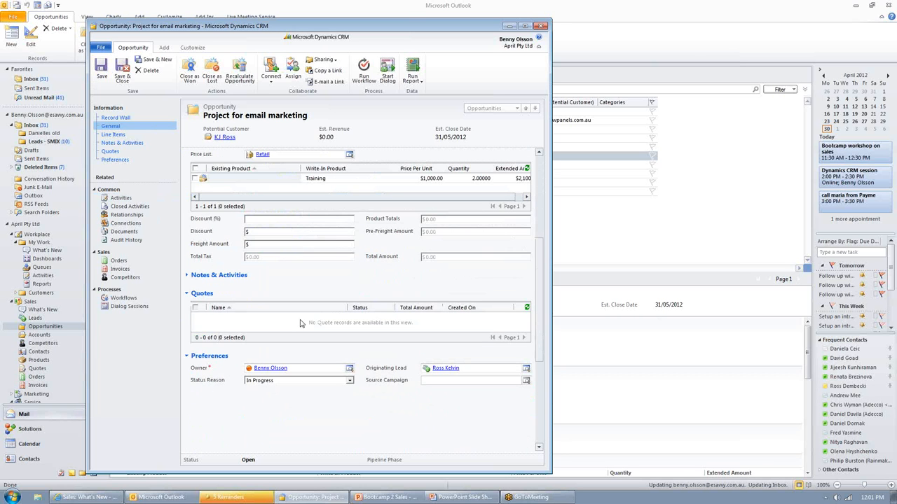
click(299, 328)
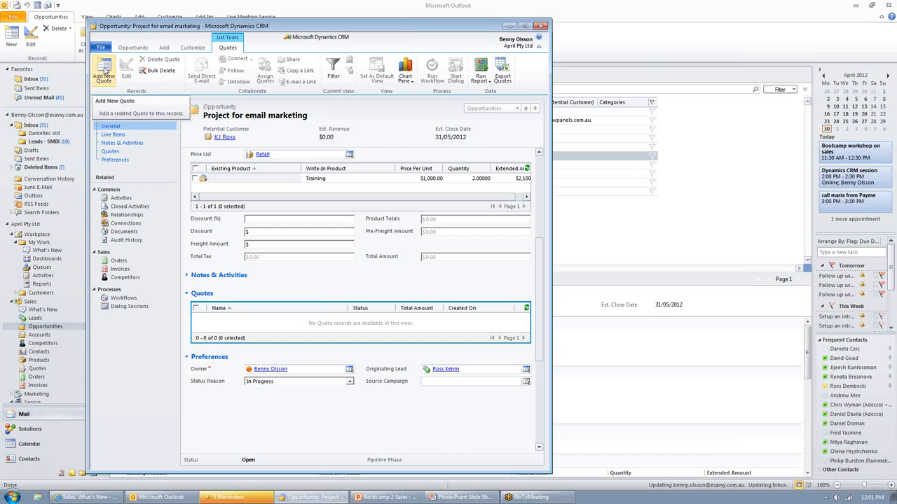
click(104, 70)
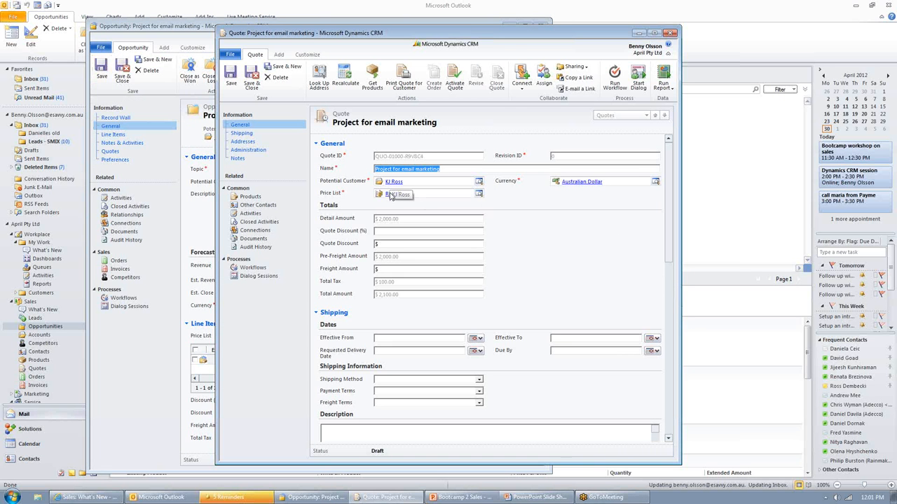
click(390, 169)
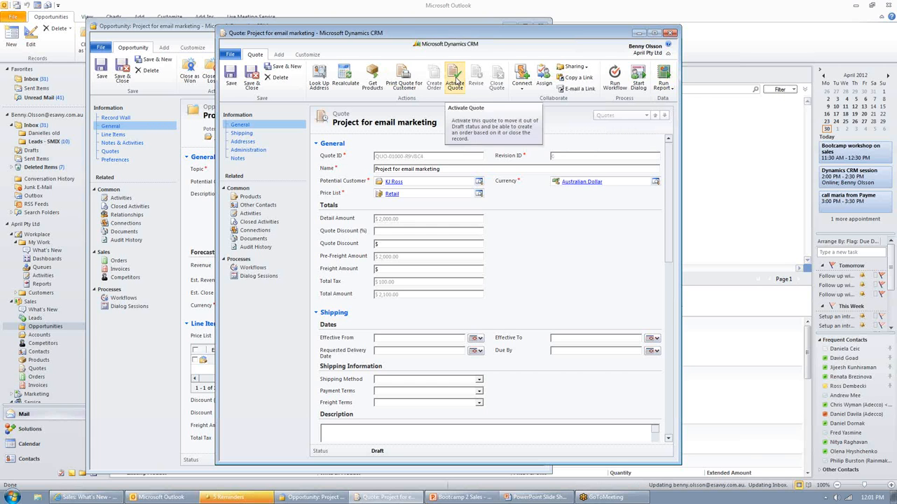
click(455, 78)
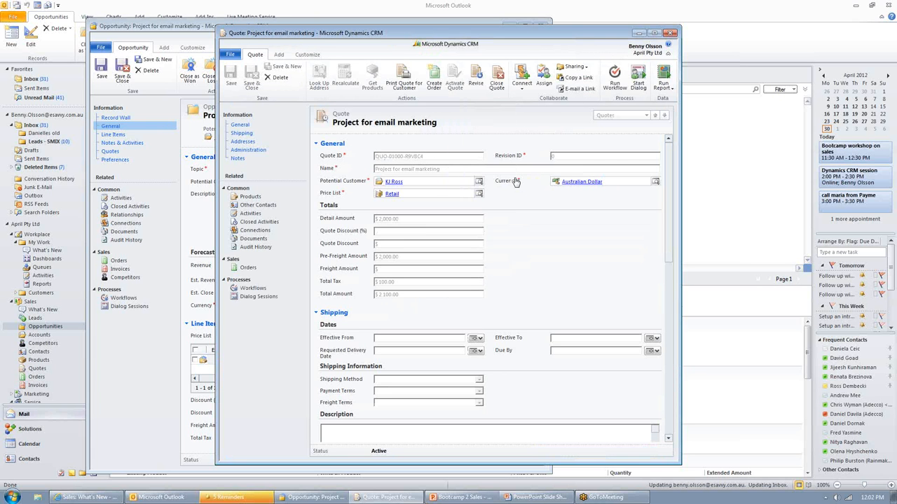
Step: Run the Quote report on the active quote, enlarge the viewer to read it, check the export options, and close it
click(666, 86)
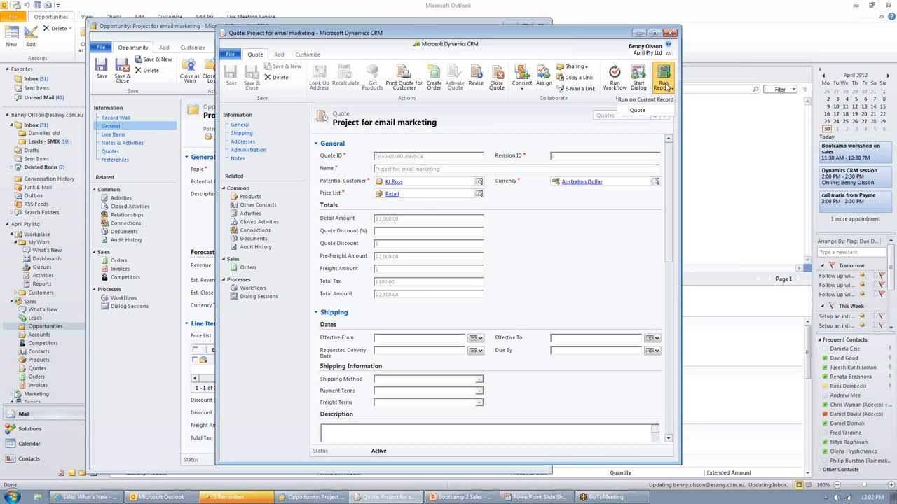
click(630, 114)
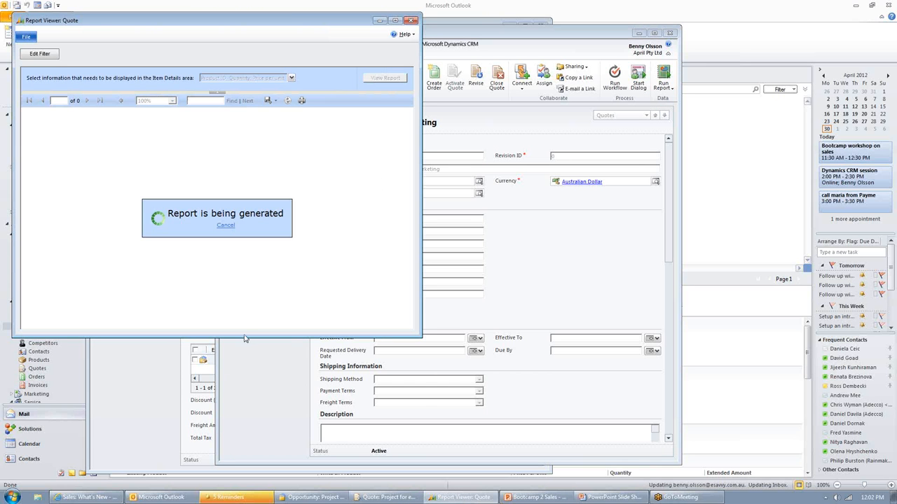
drag(245, 338, 240, 434)
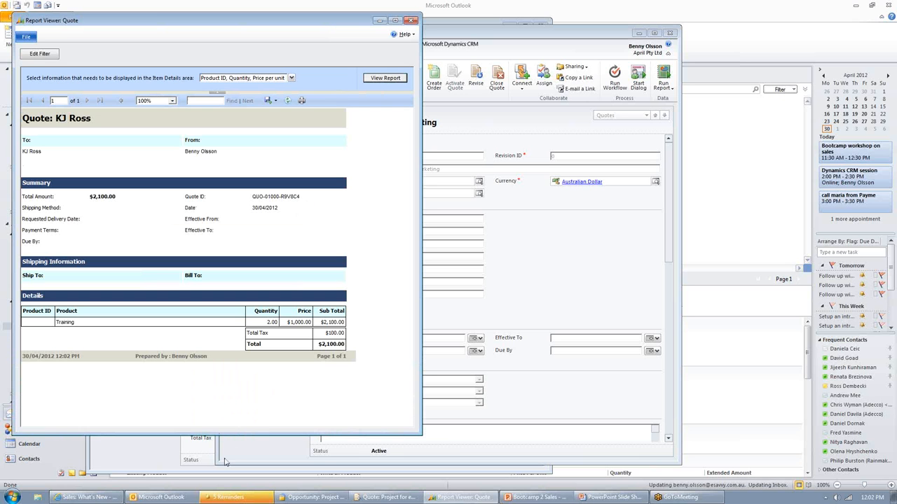
drag(234, 432, 236, 458)
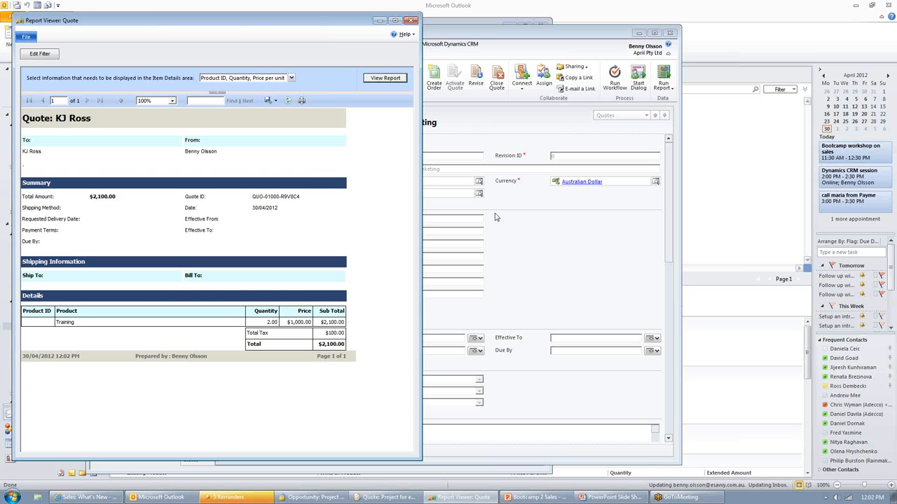
click(274, 102)
click(411, 21)
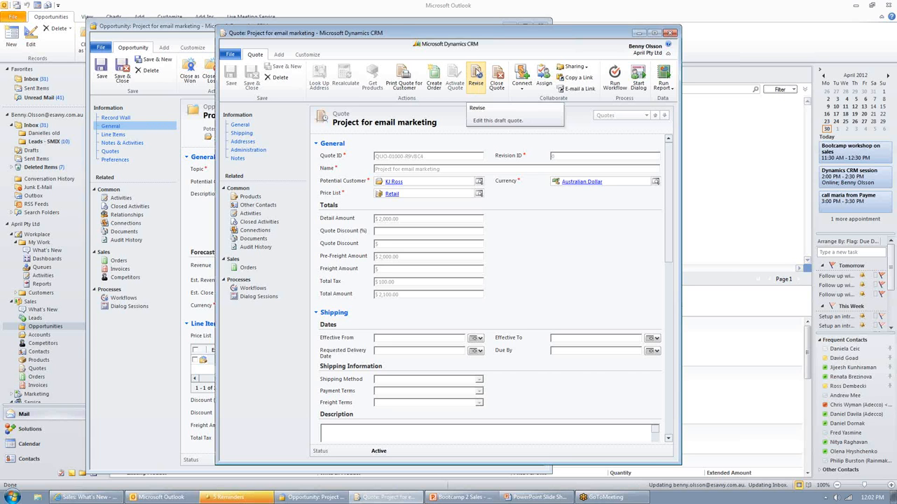
Step: Revise the quote with a $200 quote discount and activate the revision
click(479, 74)
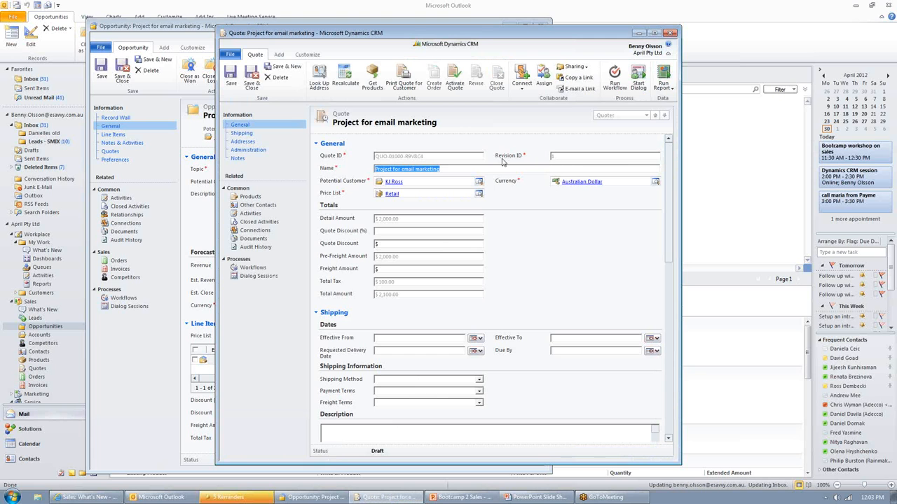
click(393, 244)
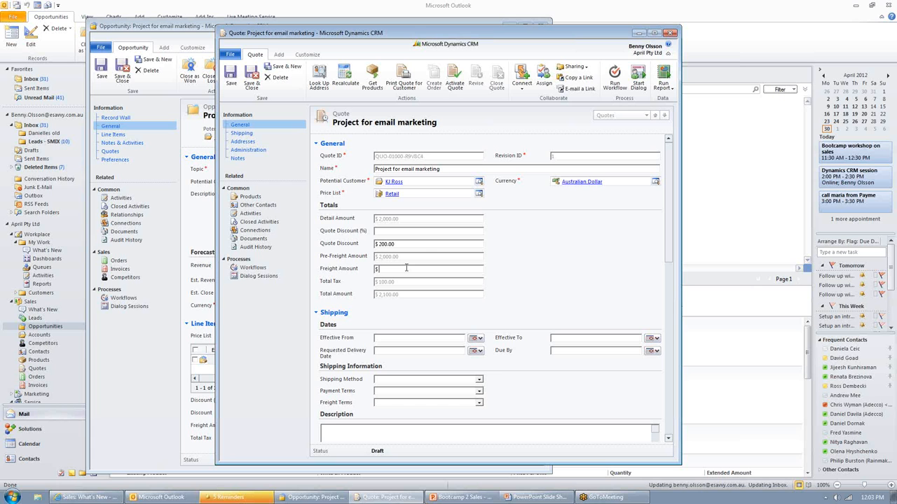
click(427, 243)
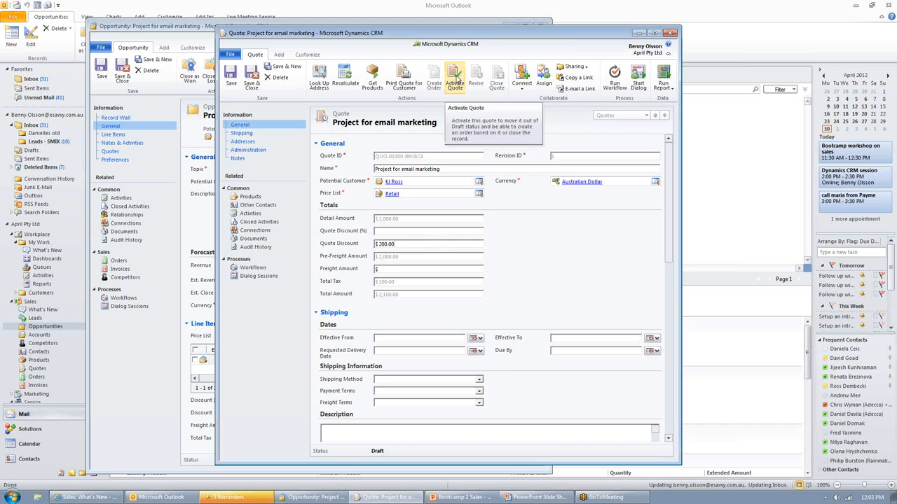
click(454, 79)
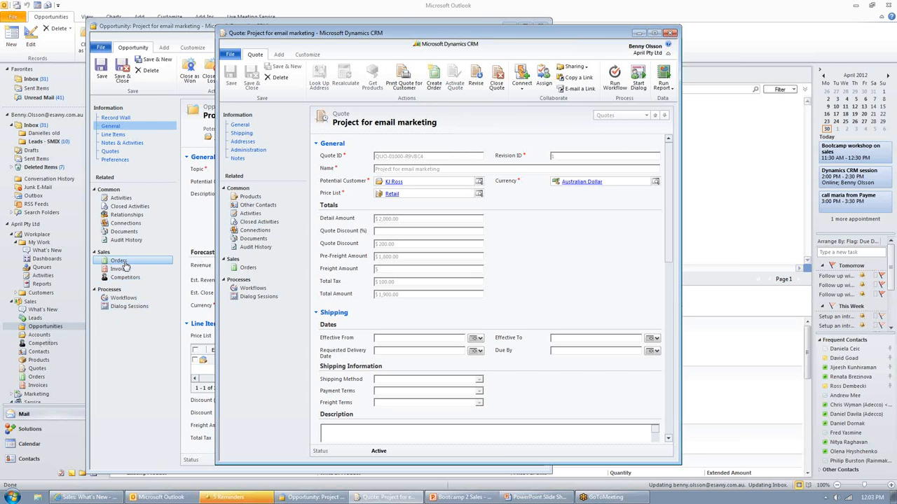
Step: Create an order from the quote with status Won, closing the opportunity with actual revenue calculated from quotes
click(437, 82)
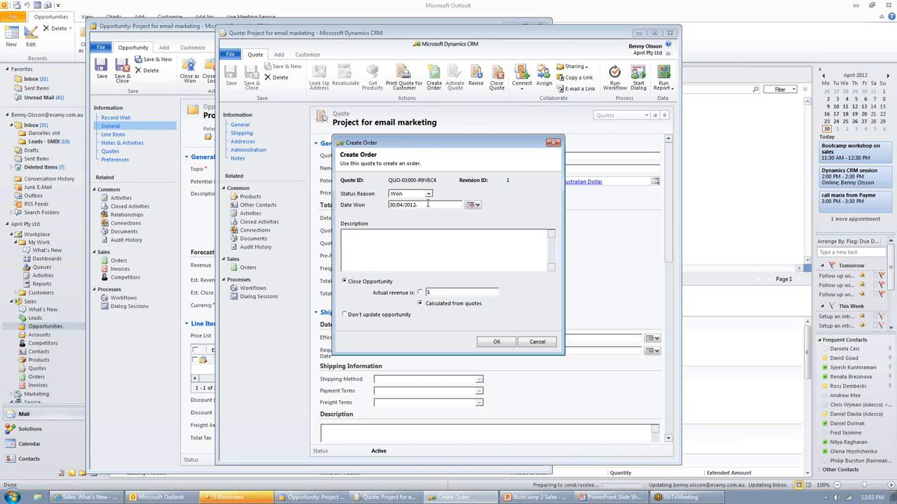
click(472, 293)
click(421, 303)
click(496, 343)
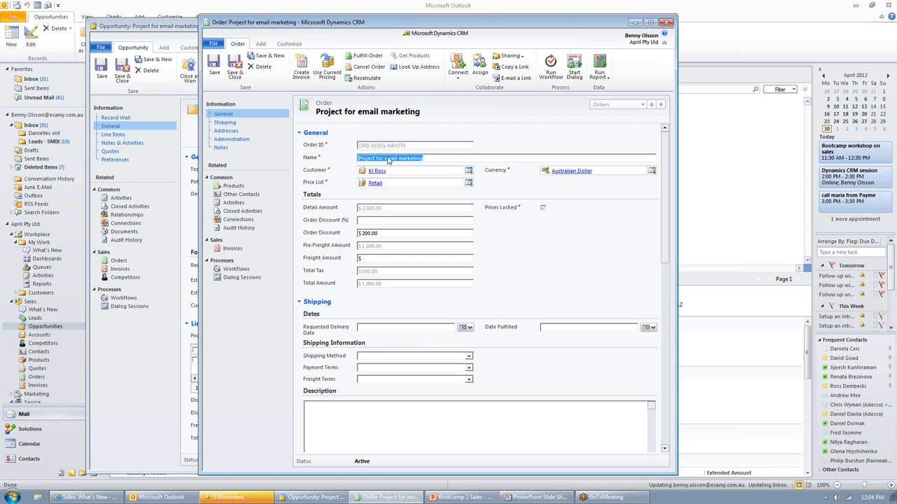
Step: Check which reports can be run on the order
click(387, 160)
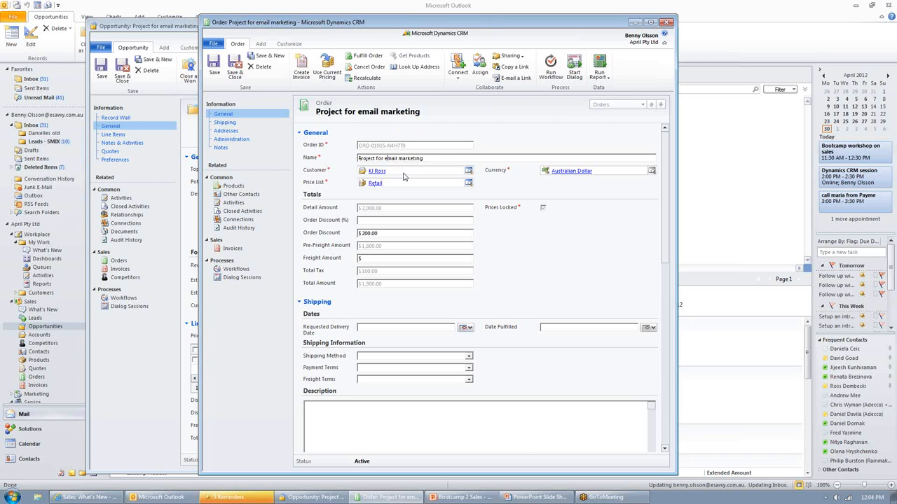
click(600, 77)
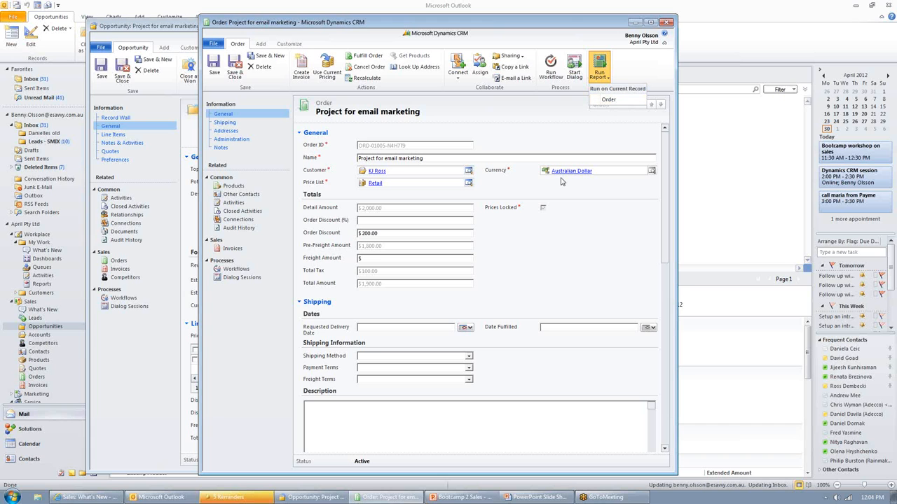
click(499, 134)
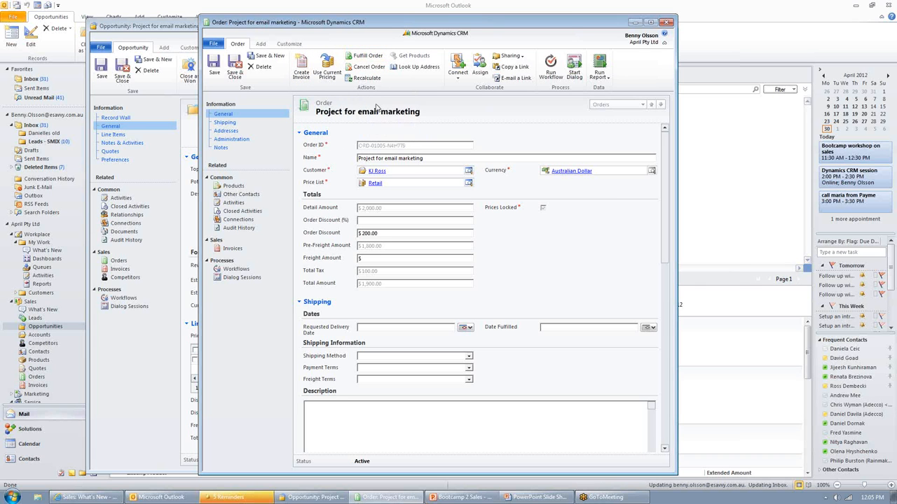
Step: Create an invoice from the order, mark it paid with status reason Complete, and close it
click(303, 67)
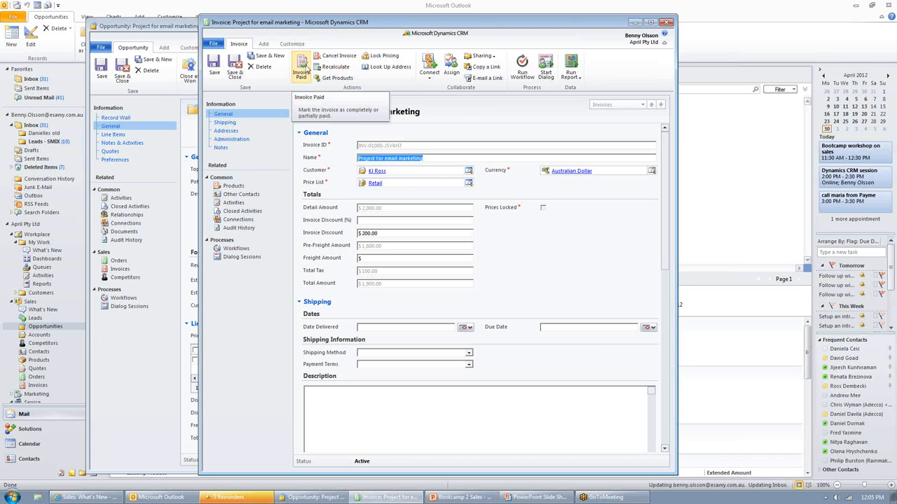
click(306, 70)
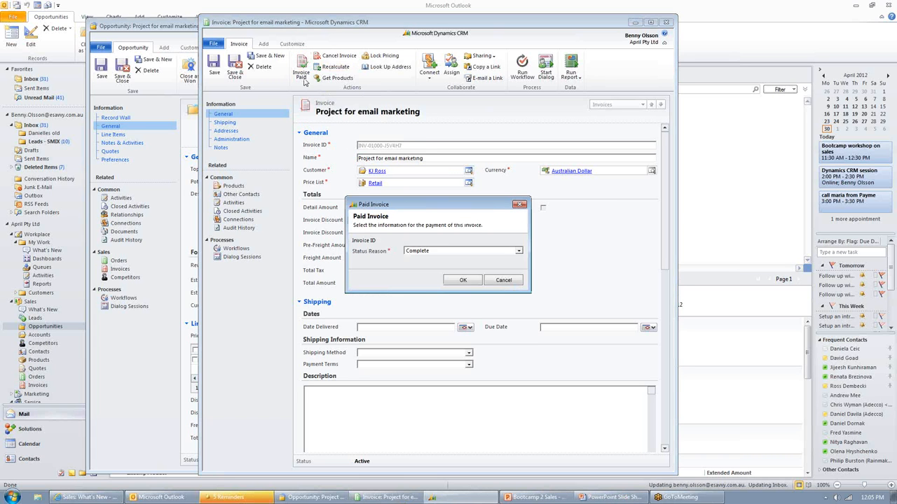
click(432, 254)
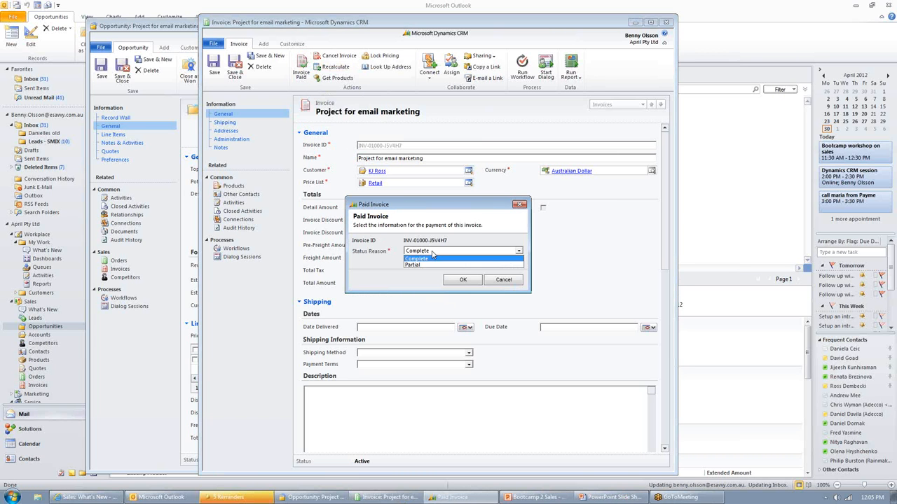
click(433, 258)
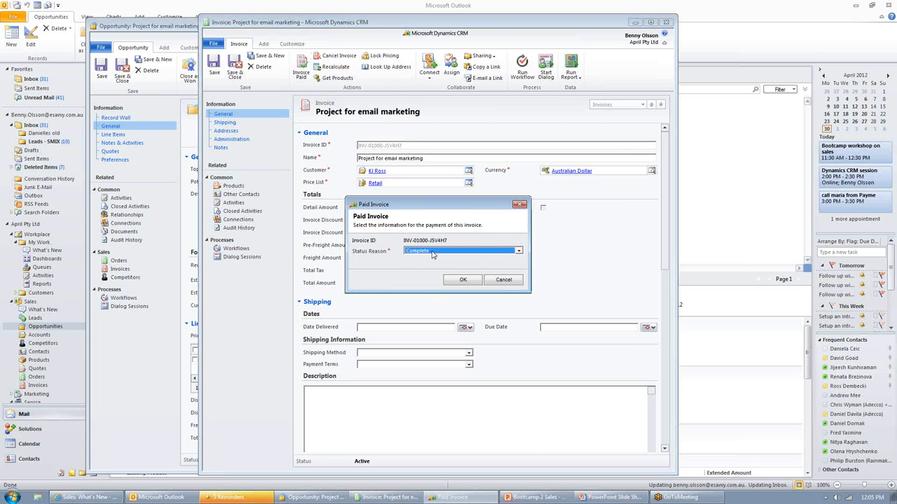
click(463, 280)
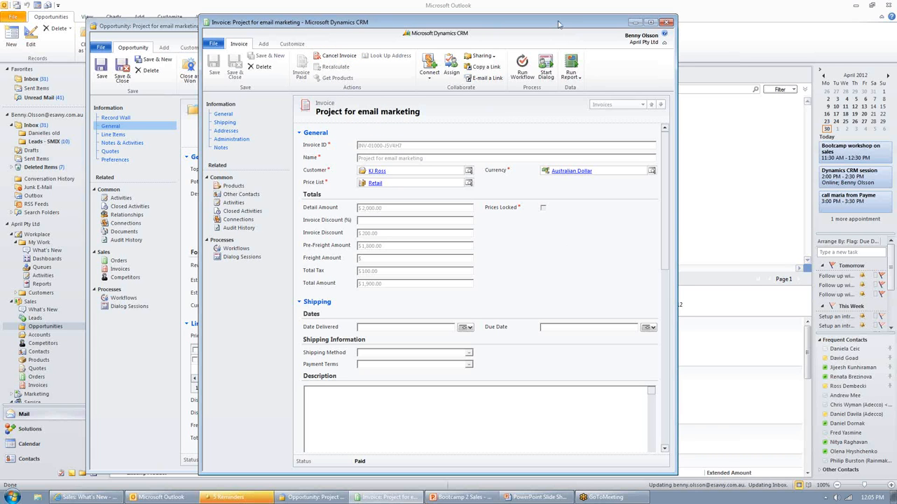
drag(558, 25, 554, 28)
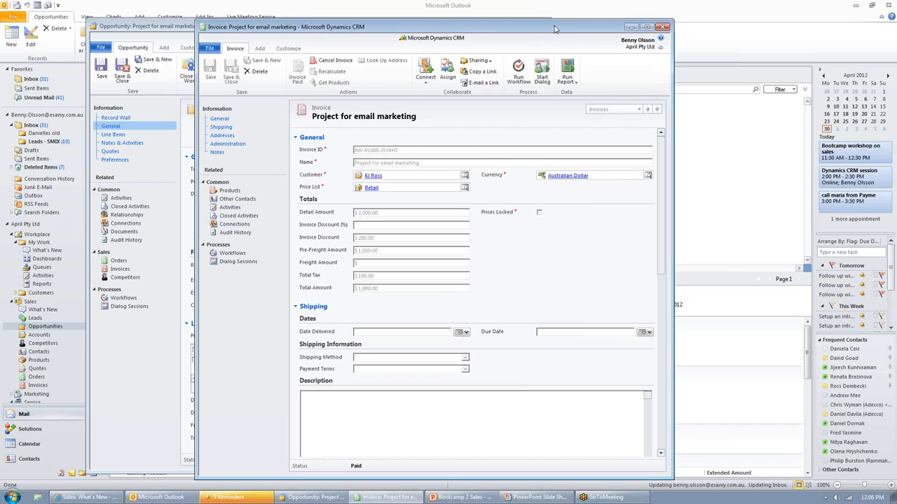
click(666, 27)
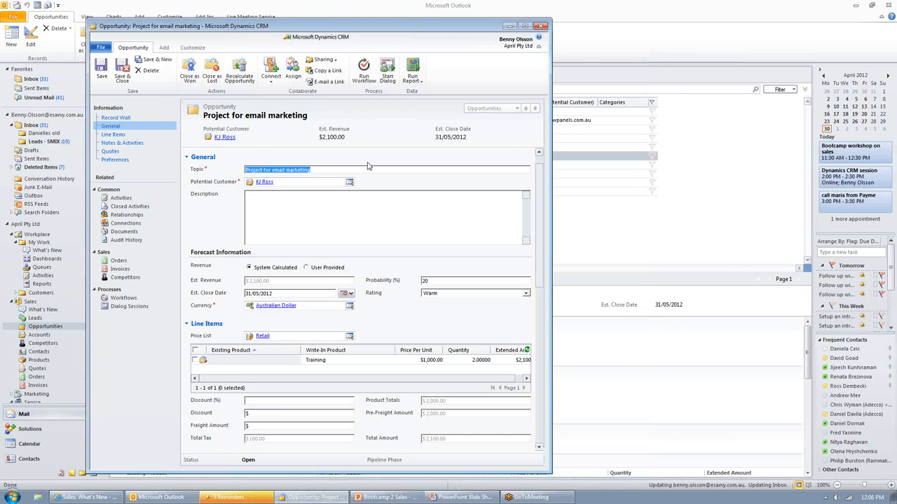
Step: Try to close the Project for email marketing opportunity as won
click(342, 196)
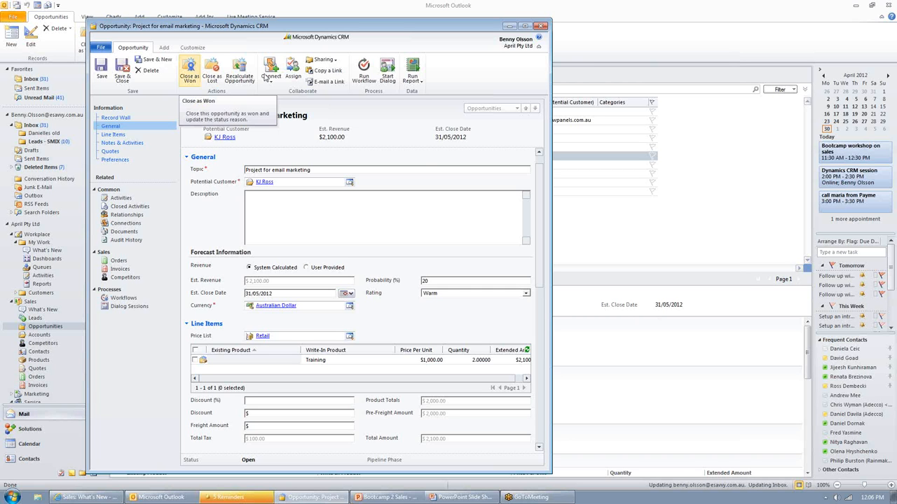
click(189, 70)
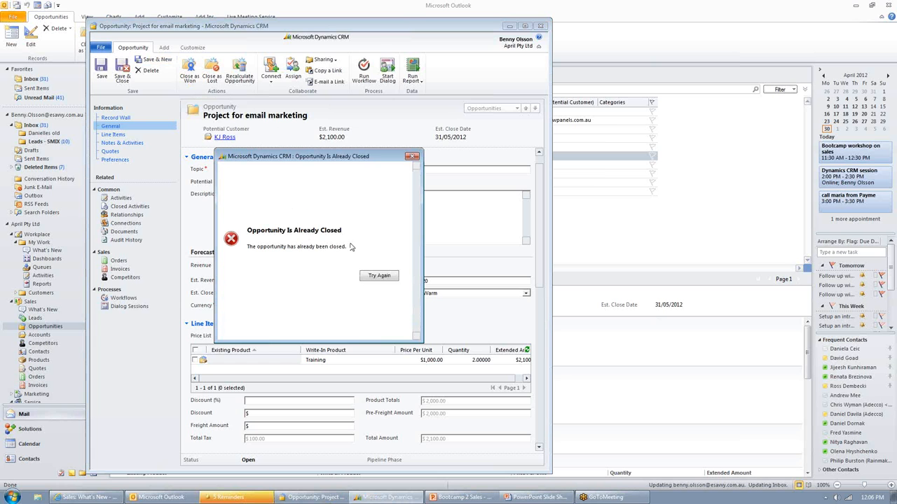
click(414, 156)
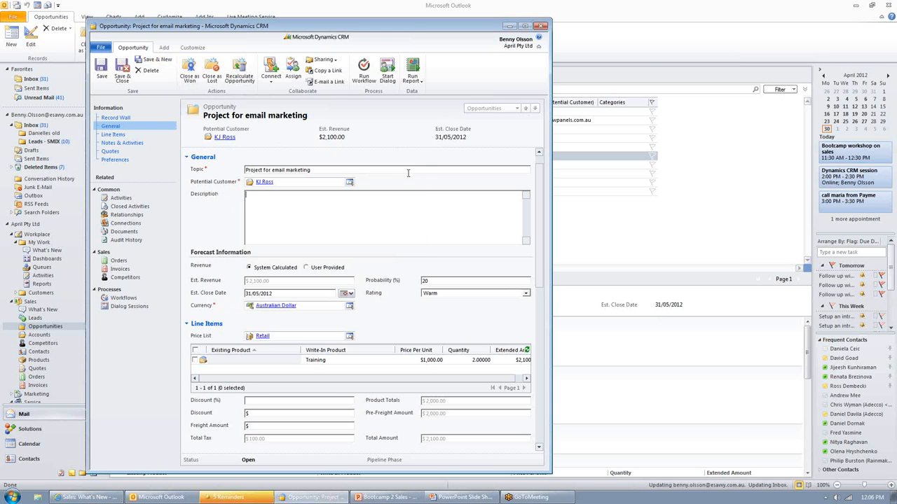
Step: Close the opportunity form, then export My Open Opportunities as a static worksheet and open the file in Excel
click(540, 27)
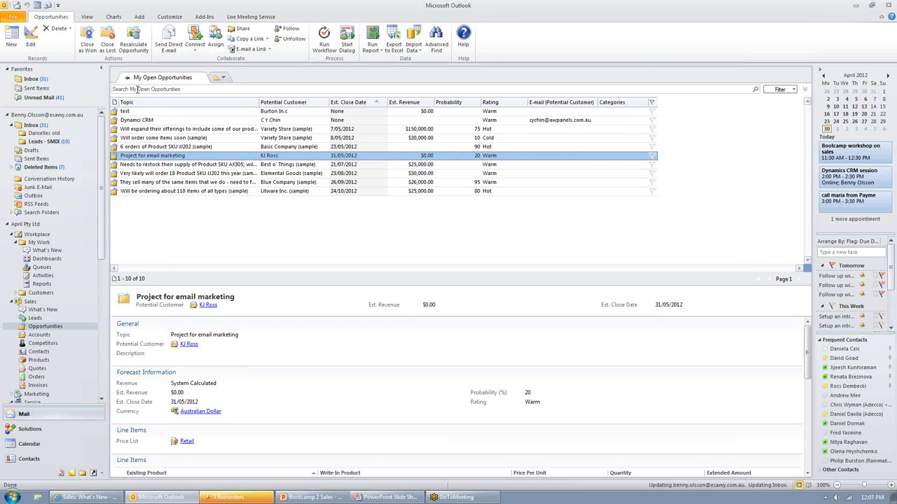
click(394, 39)
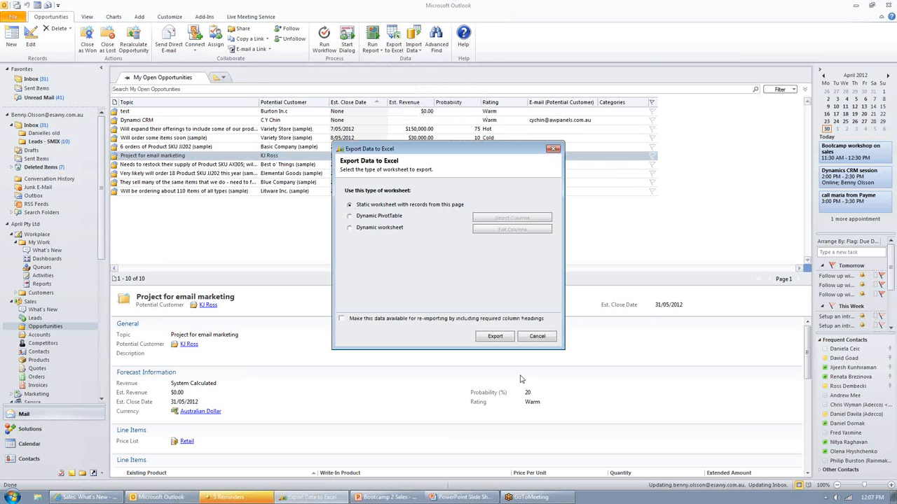
click(495, 337)
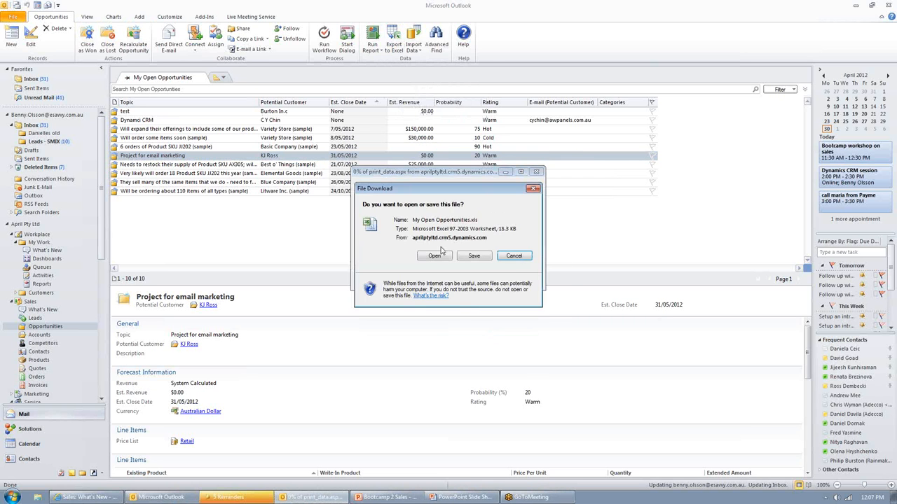
click(441, 254)
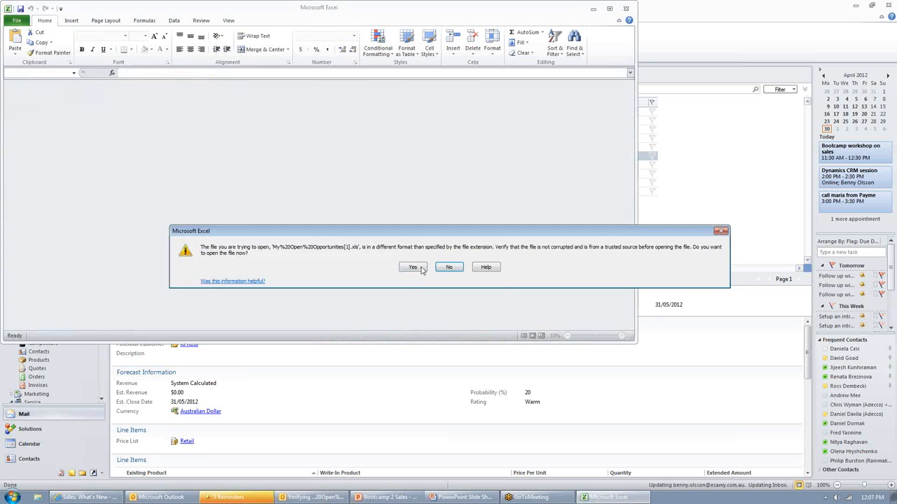
click(419, 269)
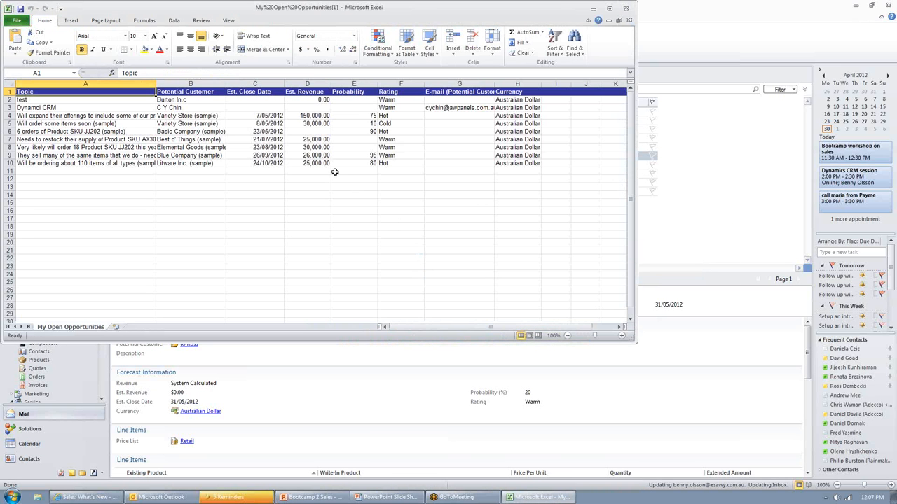
Step: Examine the Est. Revenue and Probability columns of the exported opportunities
click(390, 188)
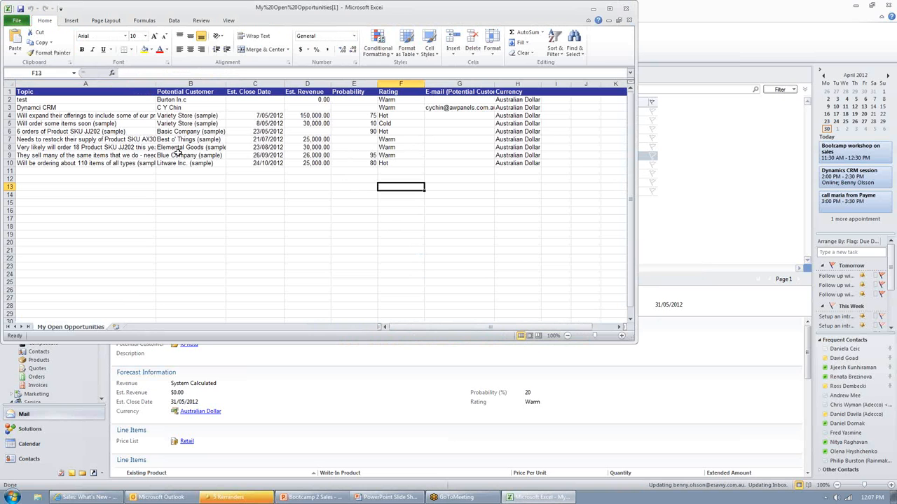
click(471, 186)
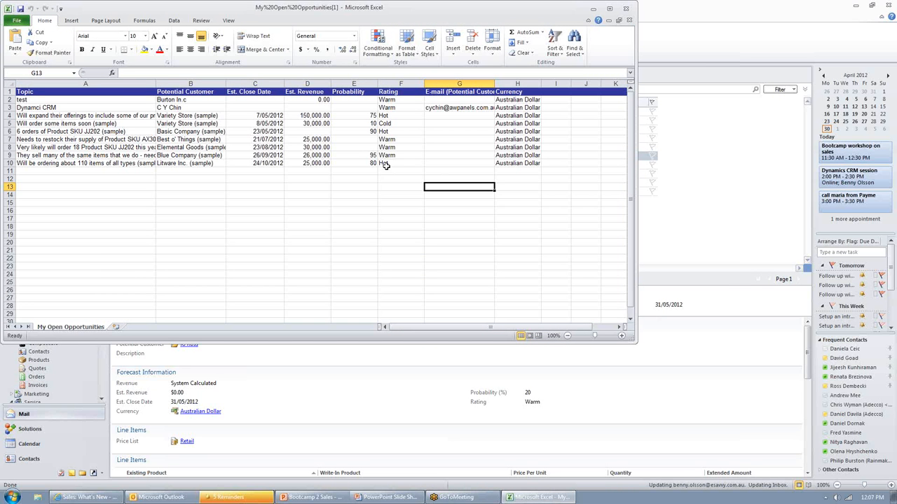
click(311, 92)
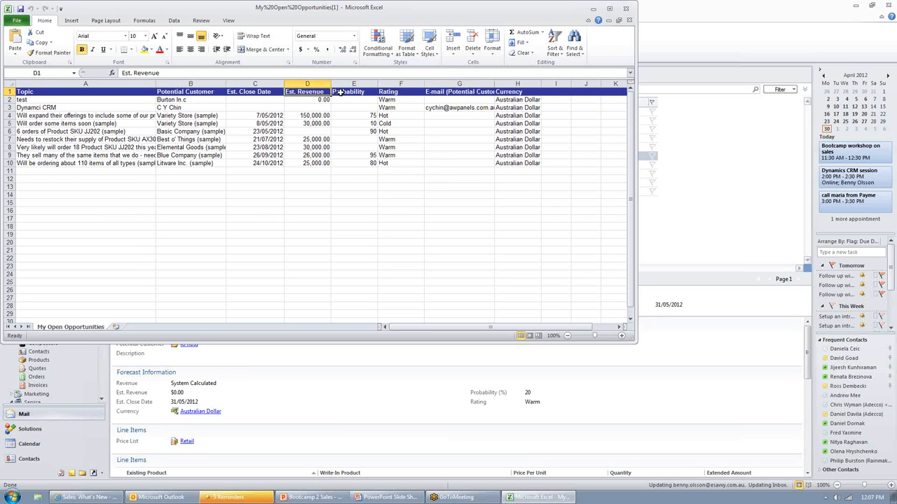
click(341, 92)
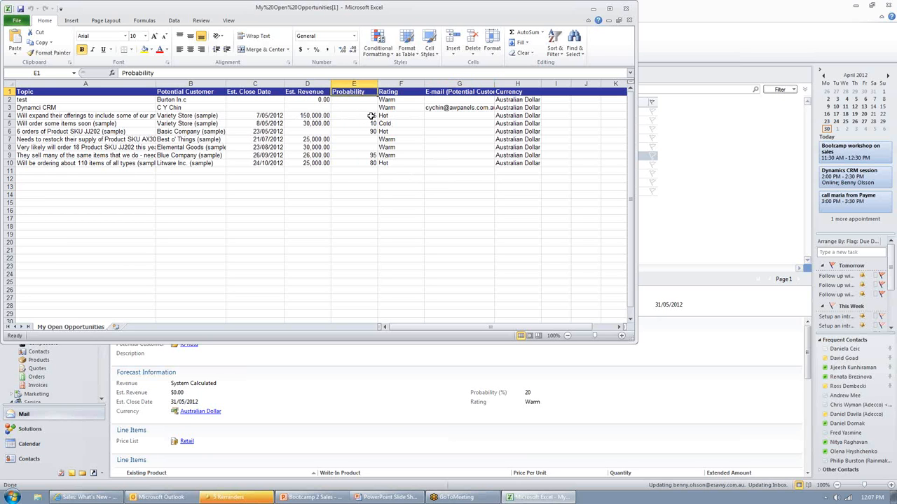
click(333, 115)
click(307, 114)
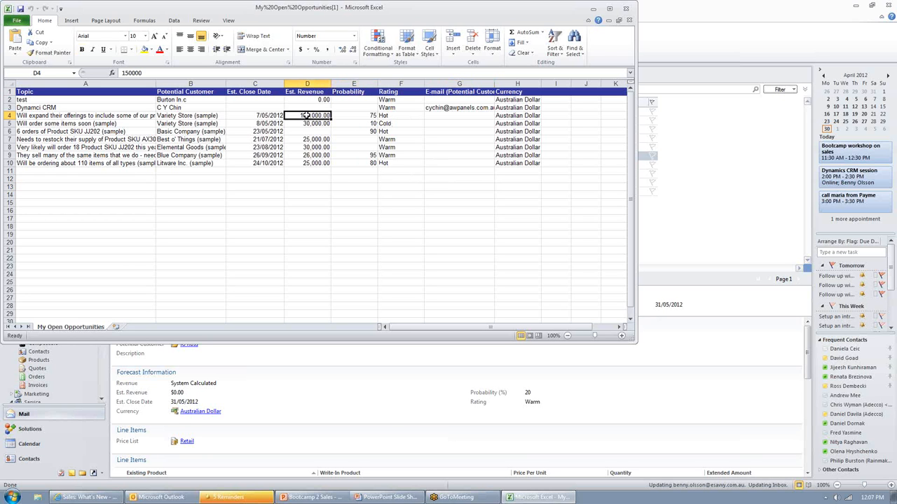
Step: Insert a blank column before Rating and enter the weighted revenue formula =D4*E4/100 in F4
right_click(390, 83)
click(415, 146)
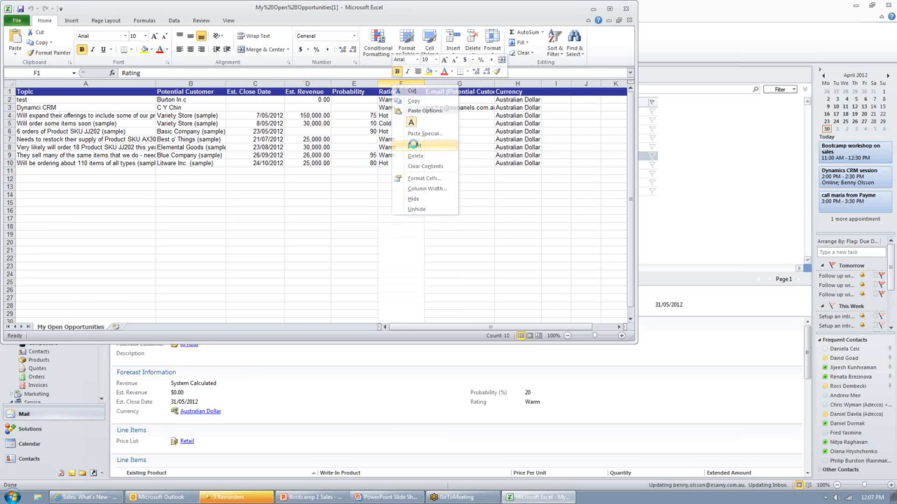
click(394, 115)
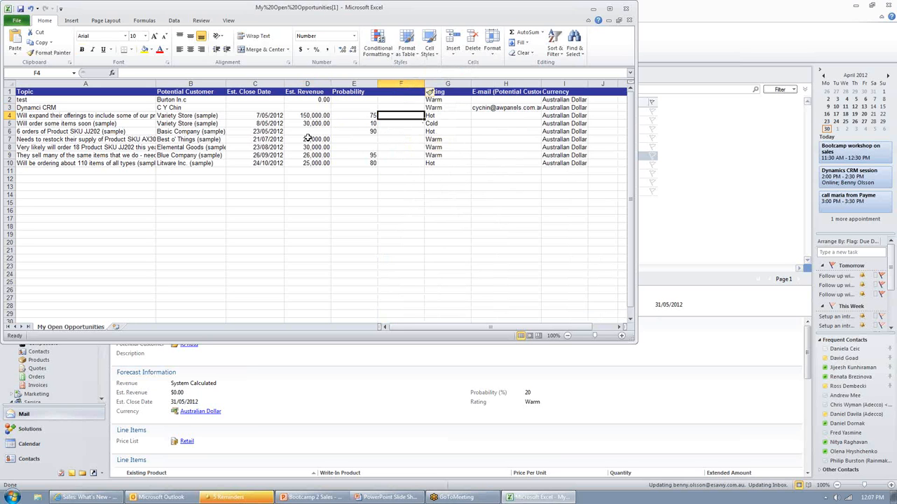
click(317, 115)
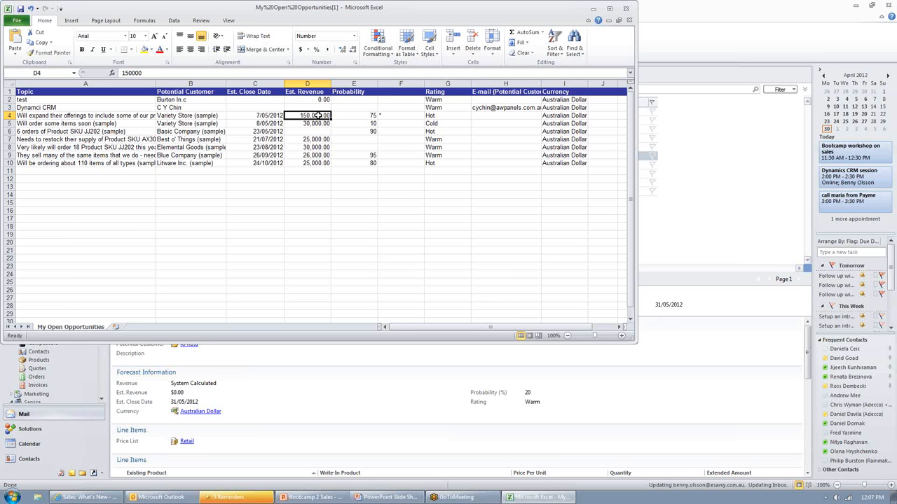
click(394, 115)
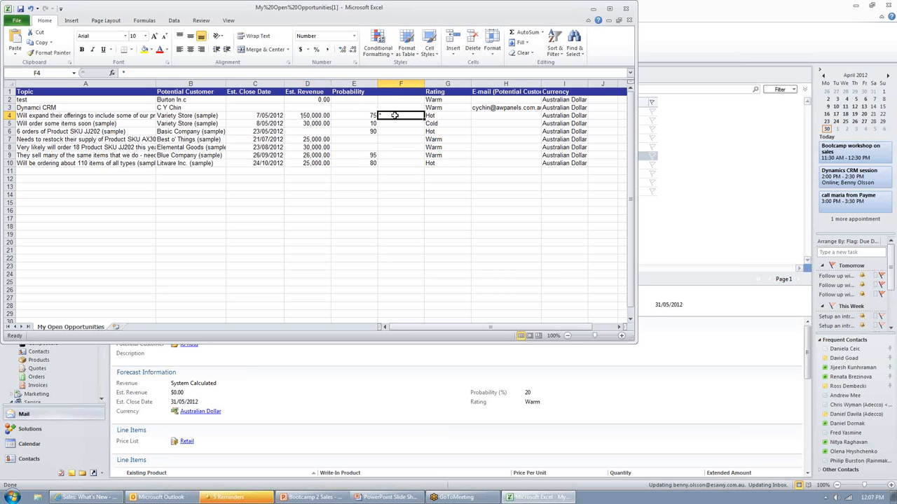
text(=)
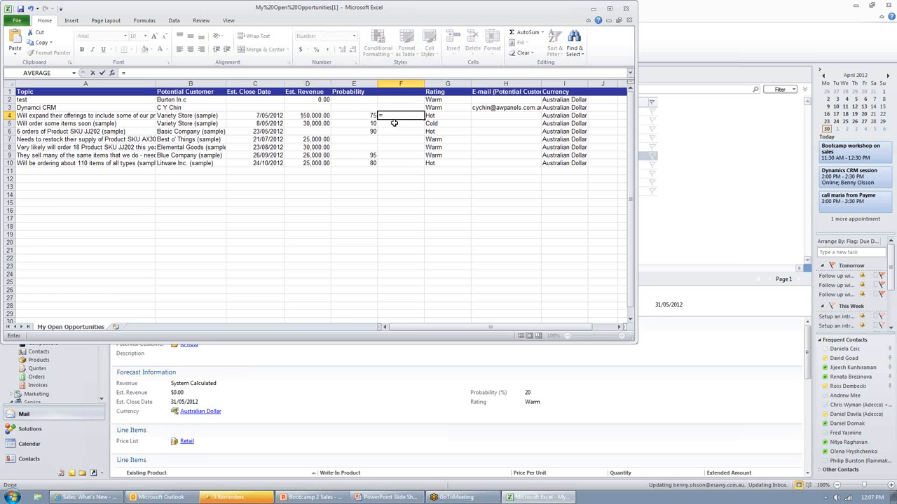
click(322, 116)
text(*)
click(359, 116)
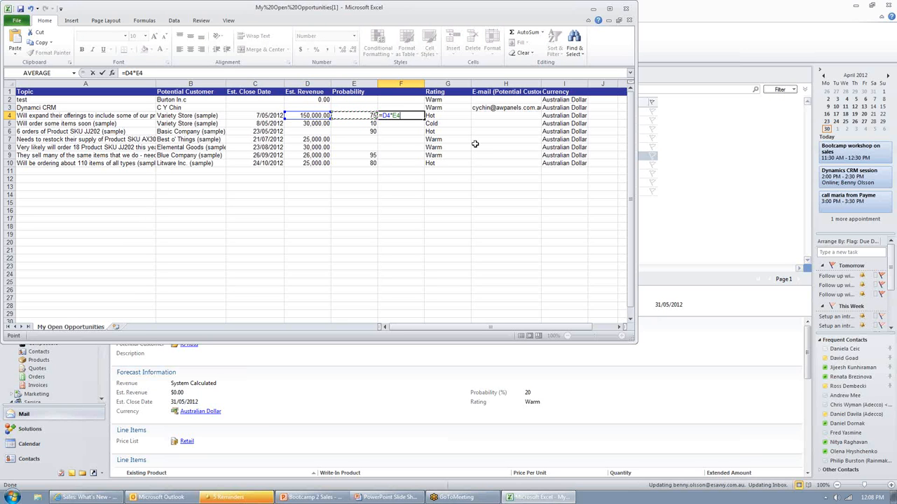
text(/100)
key(Return)
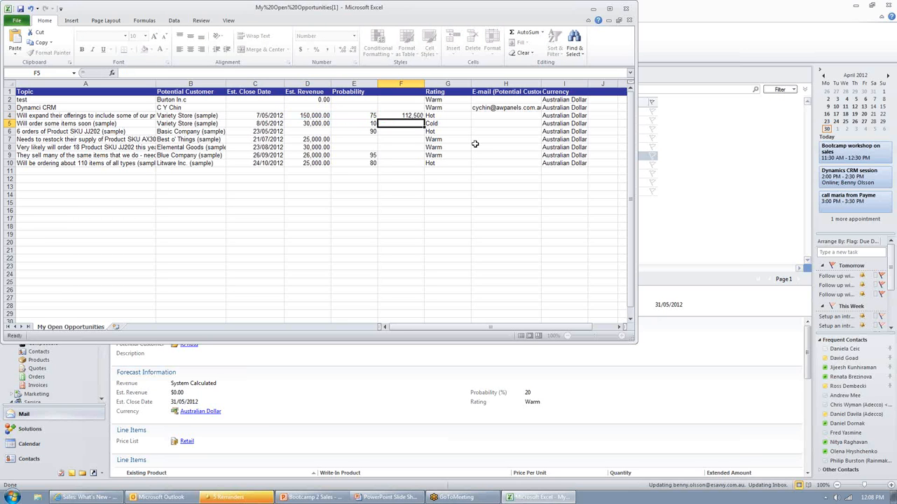
Step: Fill the weighted revenue formula down to F10 and total the column in F11 with =SUM(F4:F10)
click(416, 115)
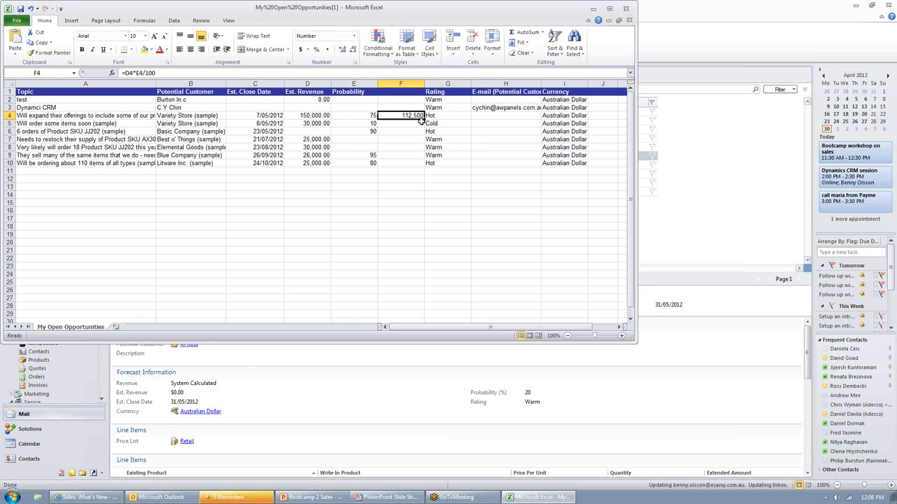
drag(425, 119, 421, 169)
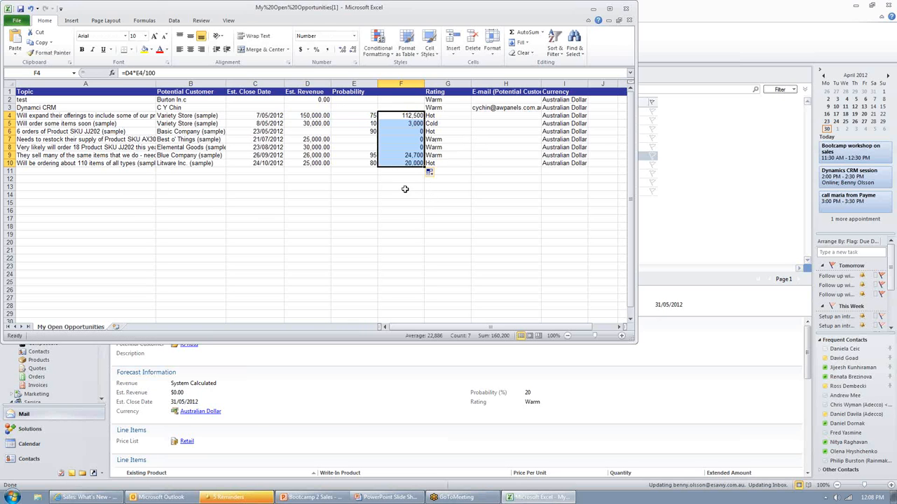
click(409, 173)
click(527, 32)
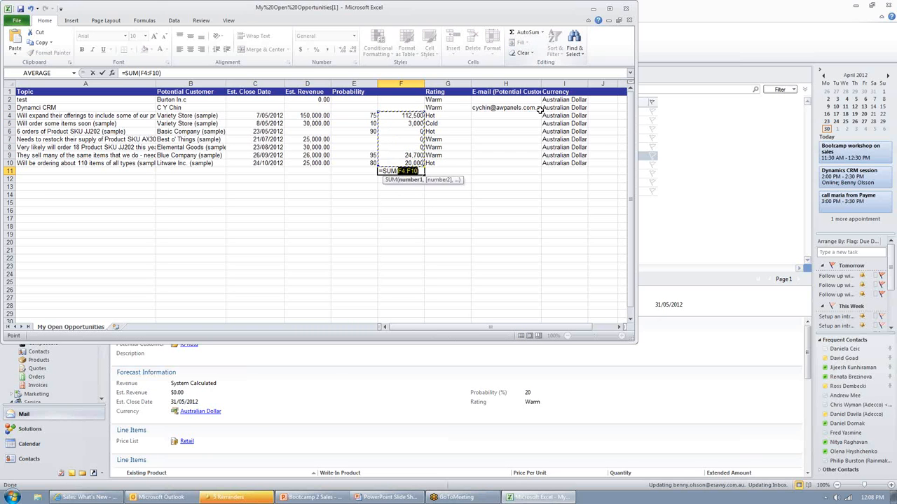
key(Return)
click(438, 176)
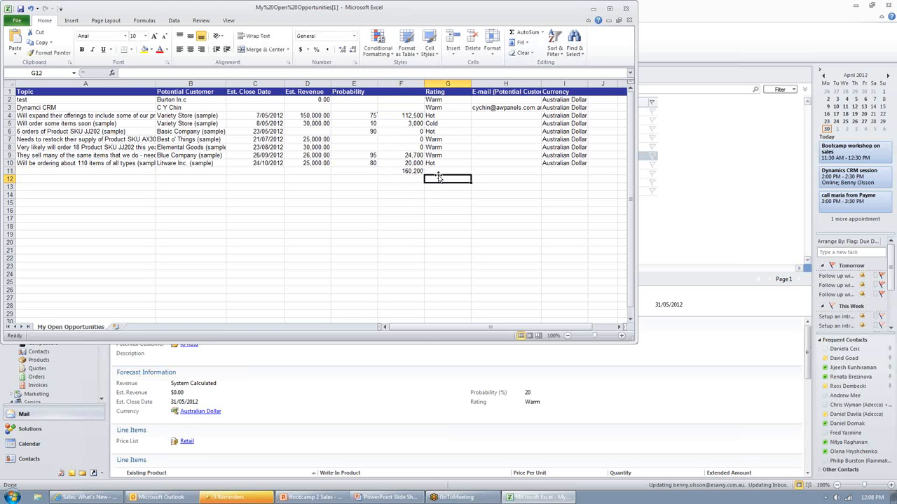
Step: Review the weighted revenue formulas in F5 and F6 and the total in F11
click(407, 171)
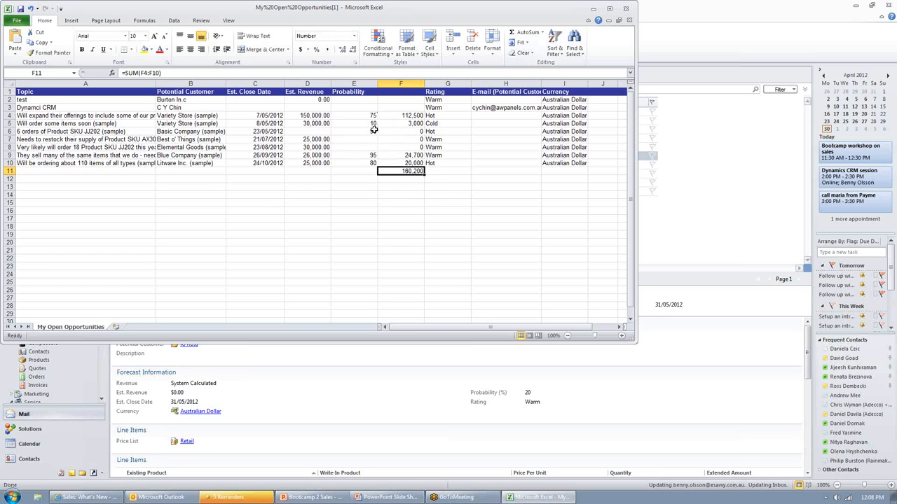
click(311, 131)
click(408, 124)
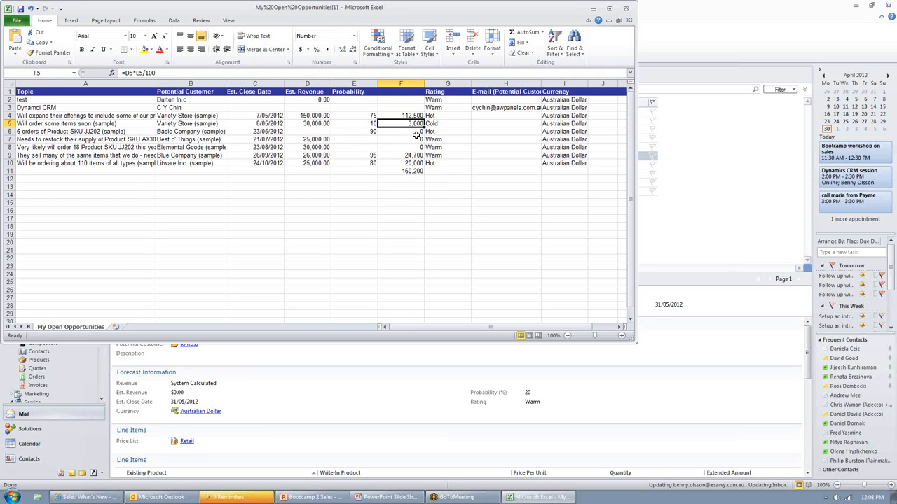
click(416, 134)
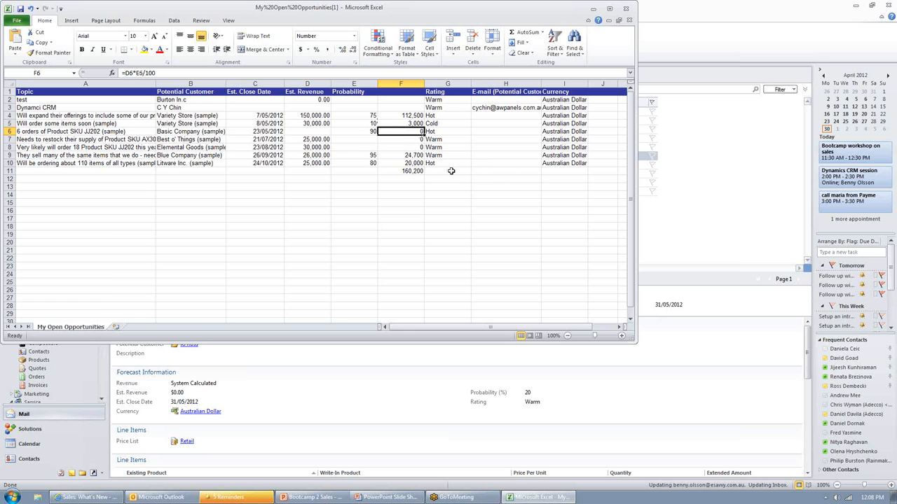
click(416, 171)
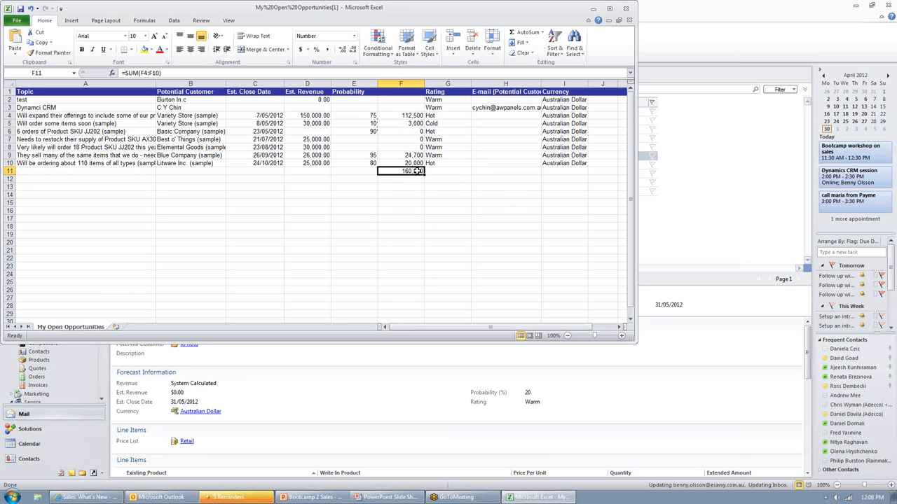
Step: Close the exported opportunities workbook and return to the My Open Opportunities list in Outlook
click(459, 181)
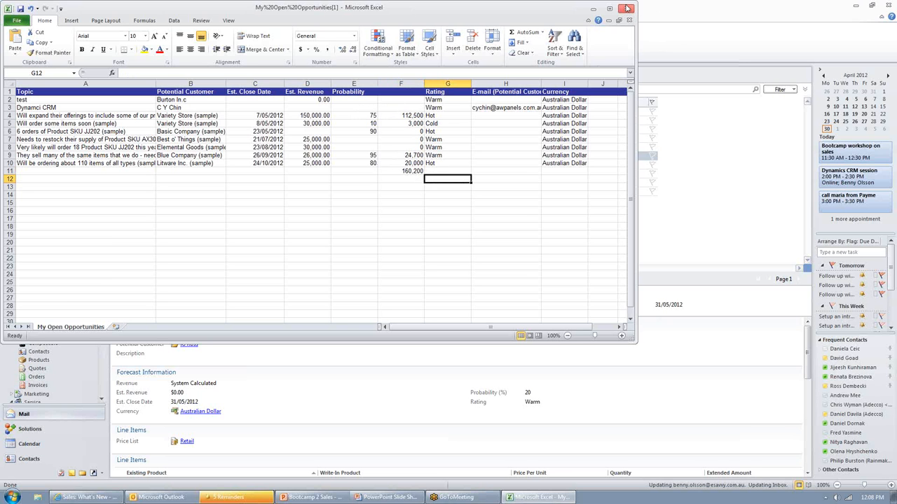
click(626, 8)
click(452, 263)
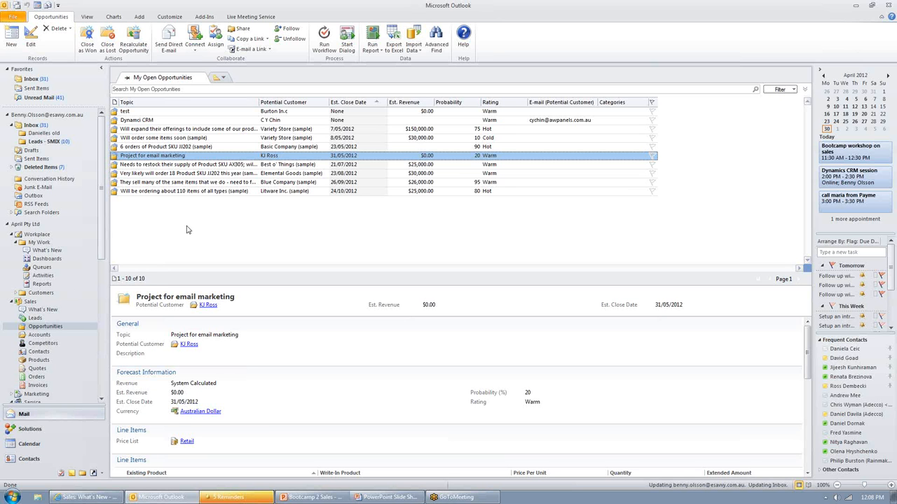
Step: Show the chart pane for My Open Opportunities with the Right layout option and choose the Sales Pipeline chart
click(113, 17)
click(11, 42)
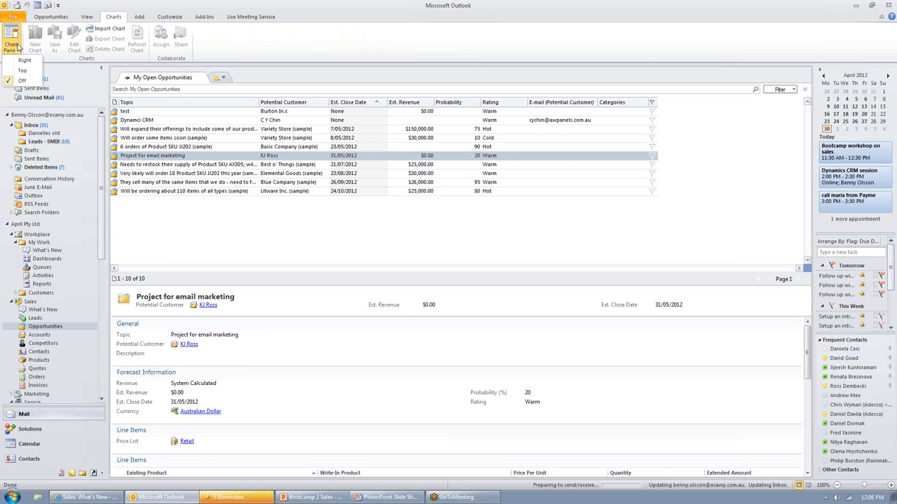
click(23, 61)
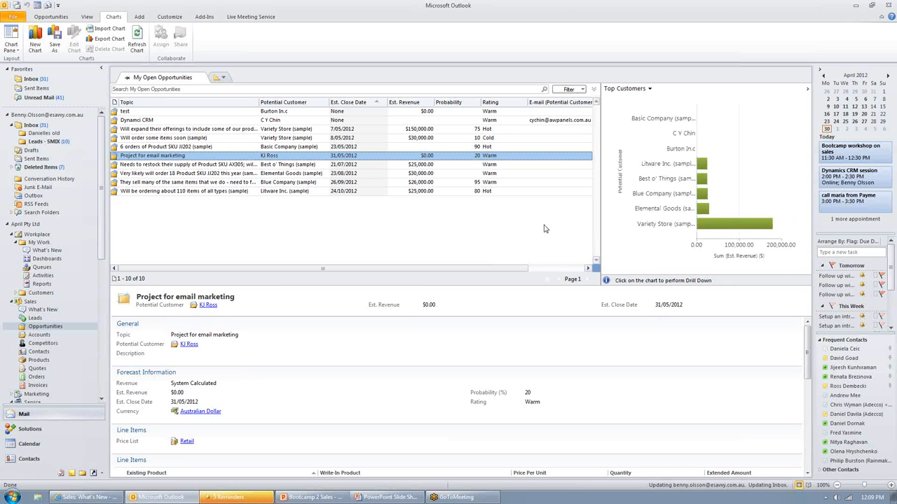
click(650, 90)
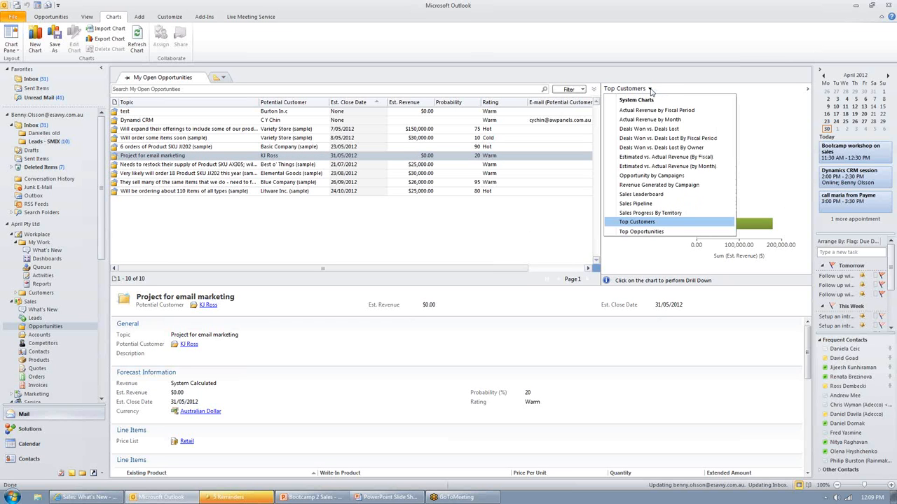
click(637, 204)
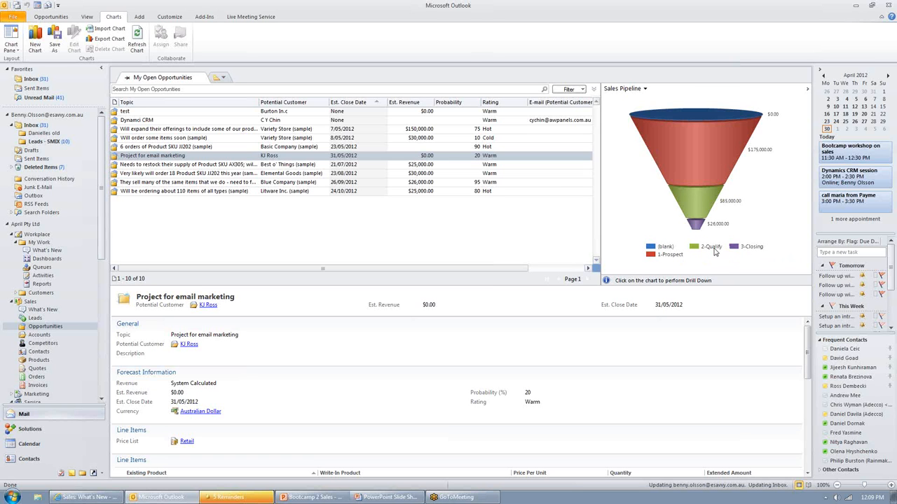
Step: Filter the open opportunities to the 1-Prospect phase using its segment of the Sales Pipeline funnel
mouse_move(711, 247)
mouse_move(711, 158)
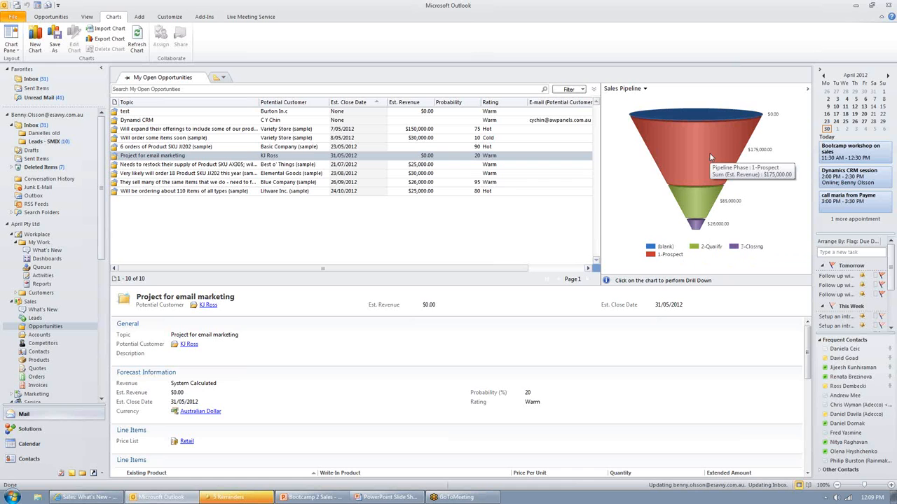
click(711, 158)
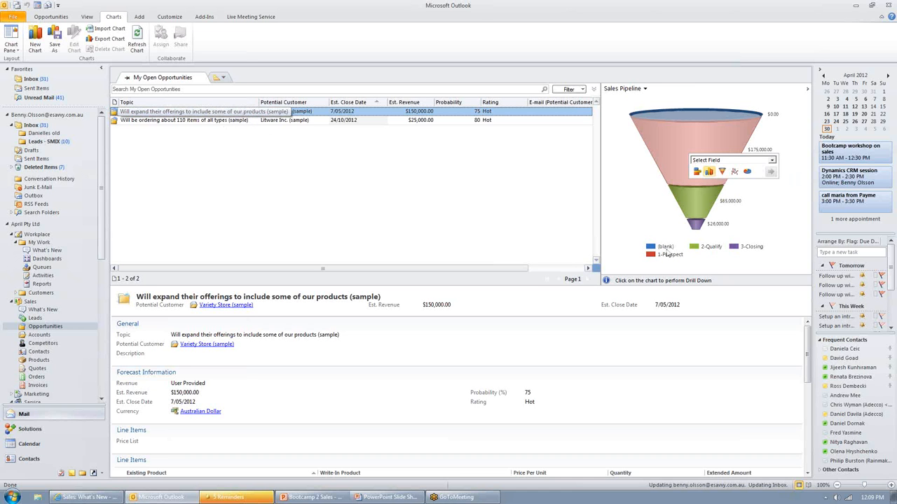
Step: Select the 2-Qualify phase of the pipeline funnel and drill down by Est. Revenue as a bar chart
click(700, 204)
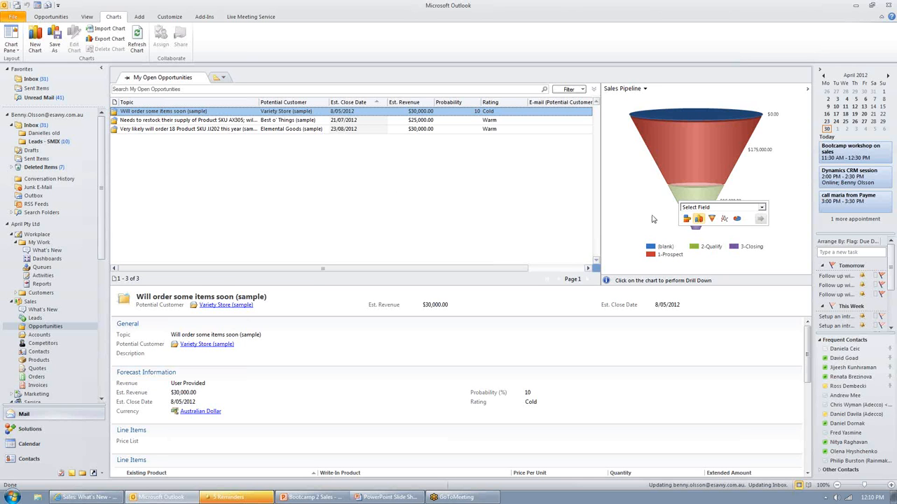
click(761, 207)
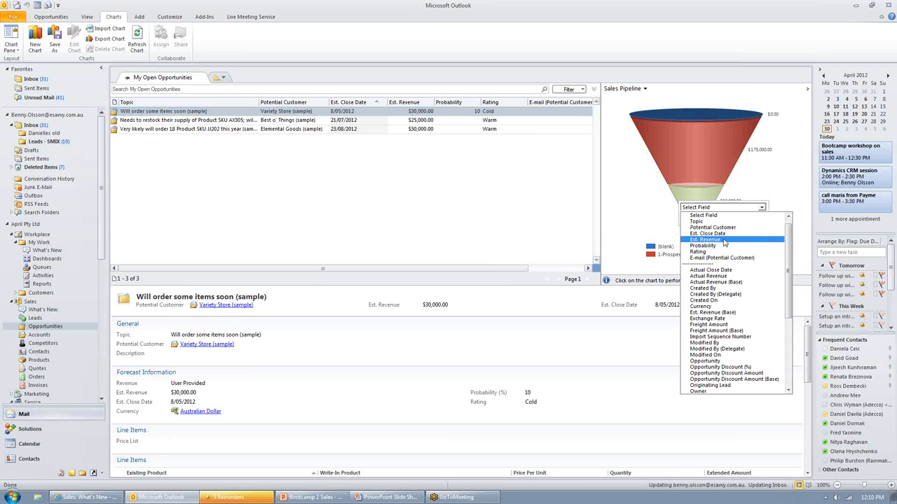
click(725, 241)
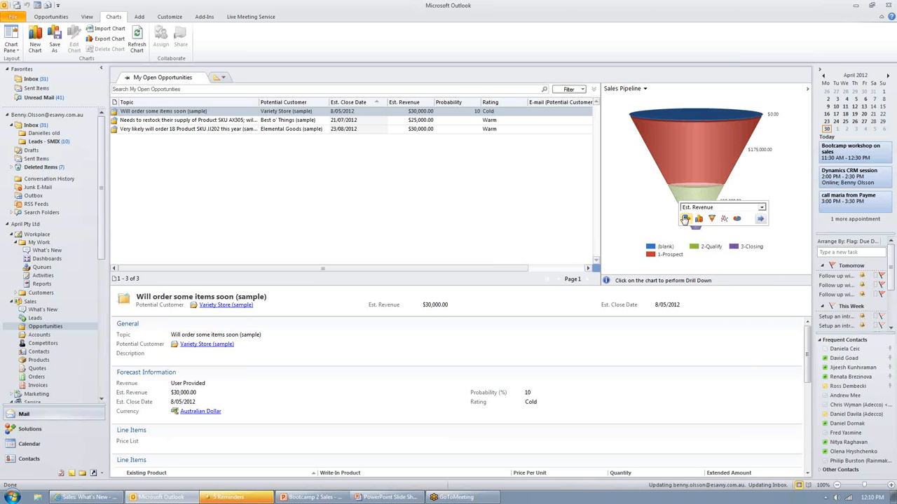
click(761, 221)
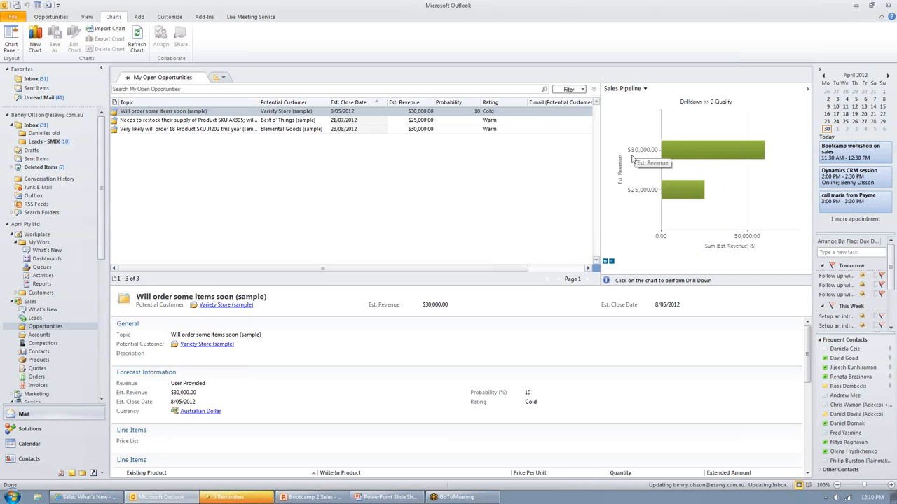
mouse_move(754, 161)
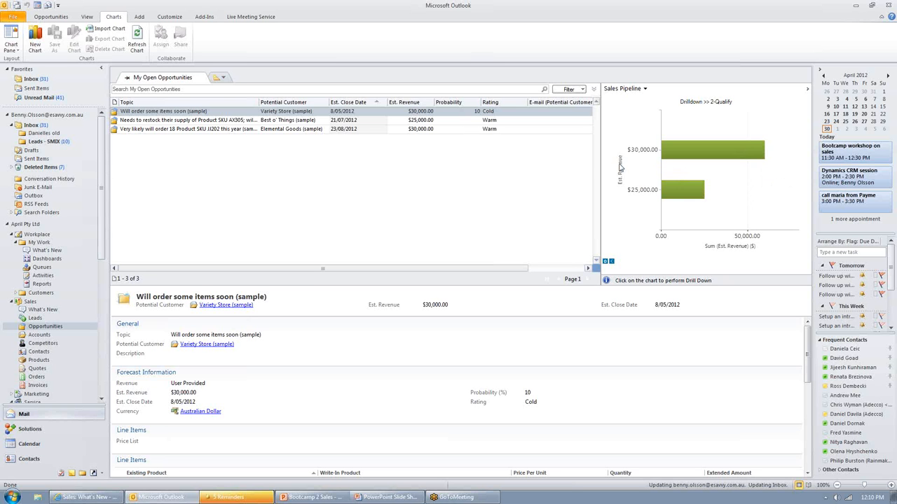
Step: Open the Lost Opportunities view and chart it with Deals Won vs. Deals Lost
click(224, 80)
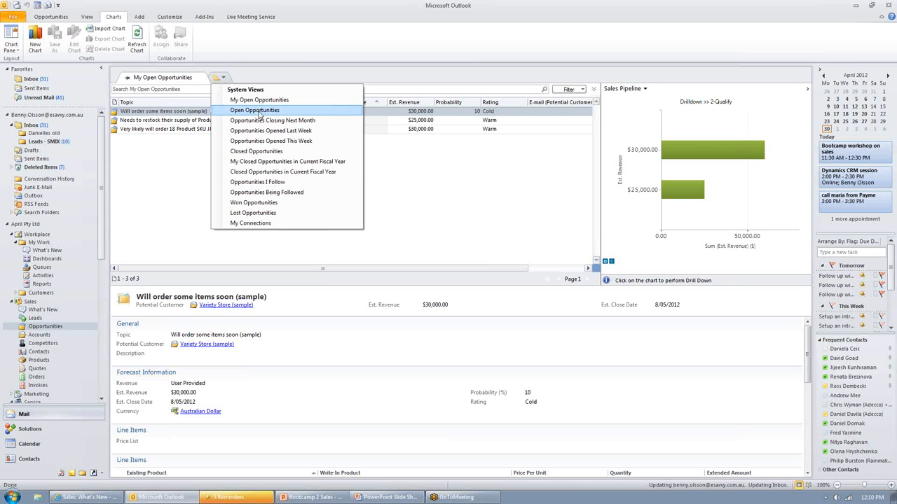
click(272, 214)
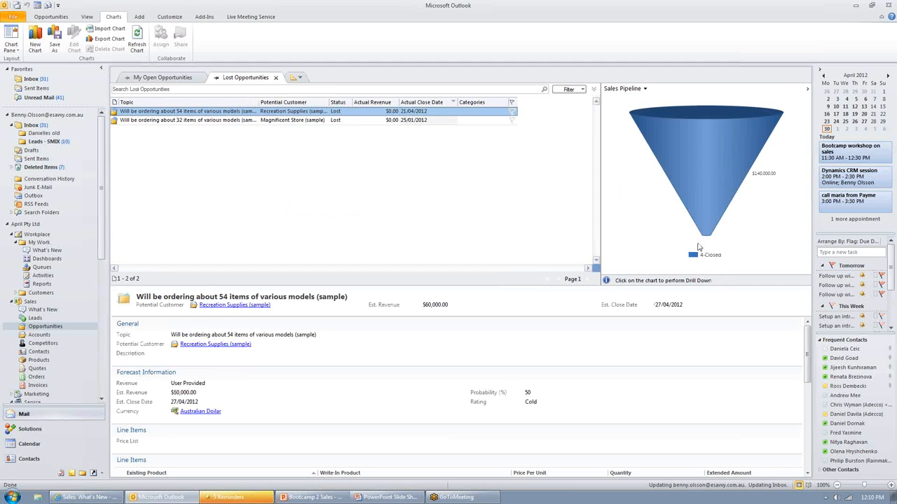
click(646, 89)
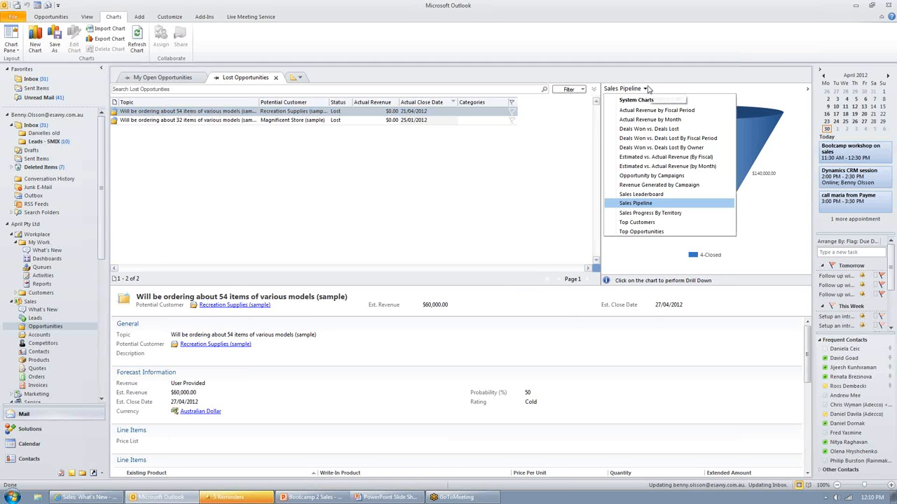
click(651, 129)
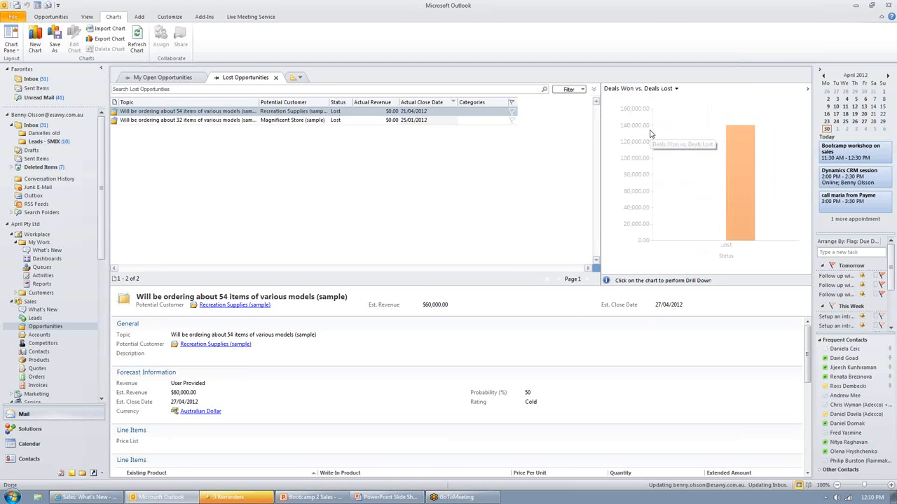
click(674, 89)
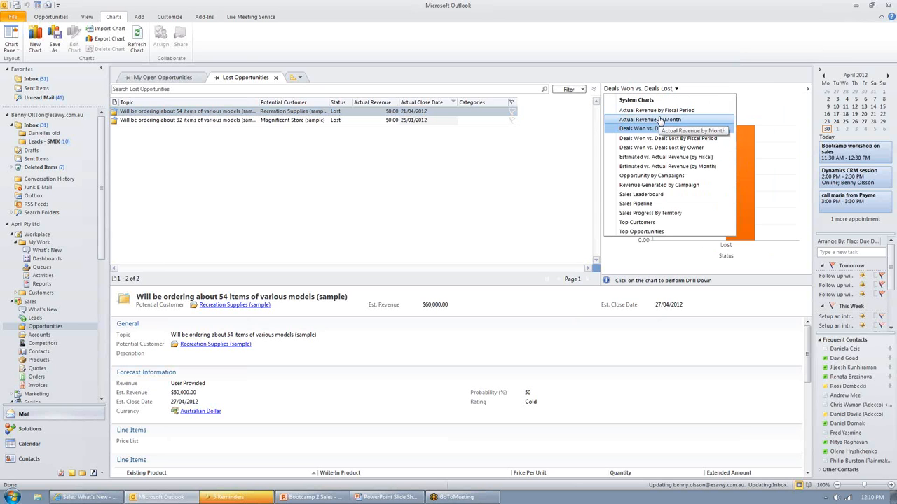
click(439, 197)
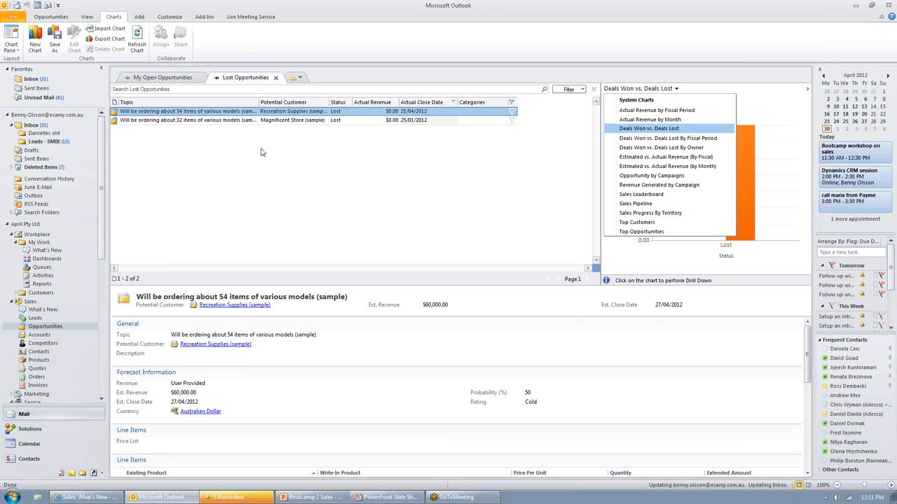
click(298, 78)
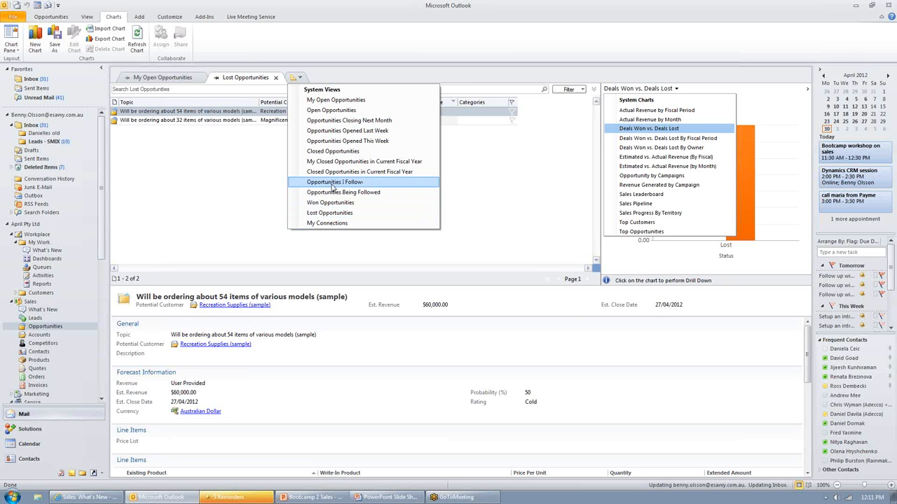
click(224, 174)
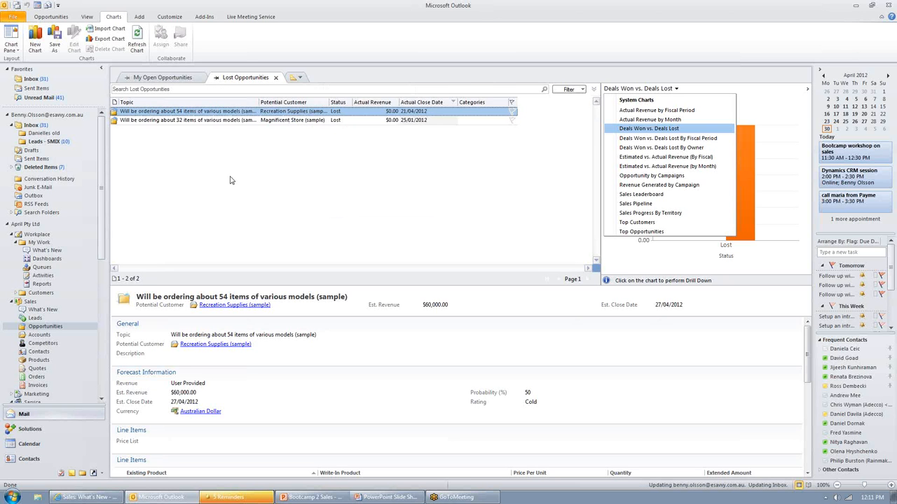
Step: Open the Sales Activity Dashboard and inspect its Top Opportunities and Percentage Achieved charts
click(51, 259)
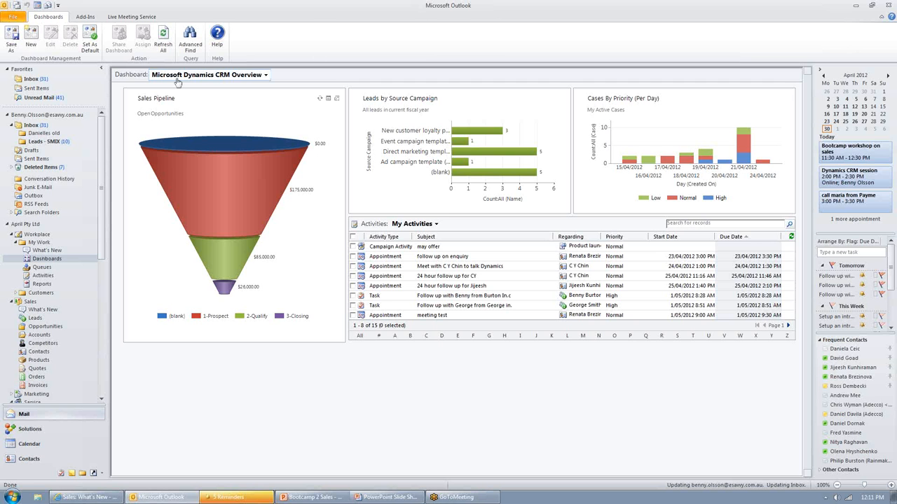
click(267, 75)
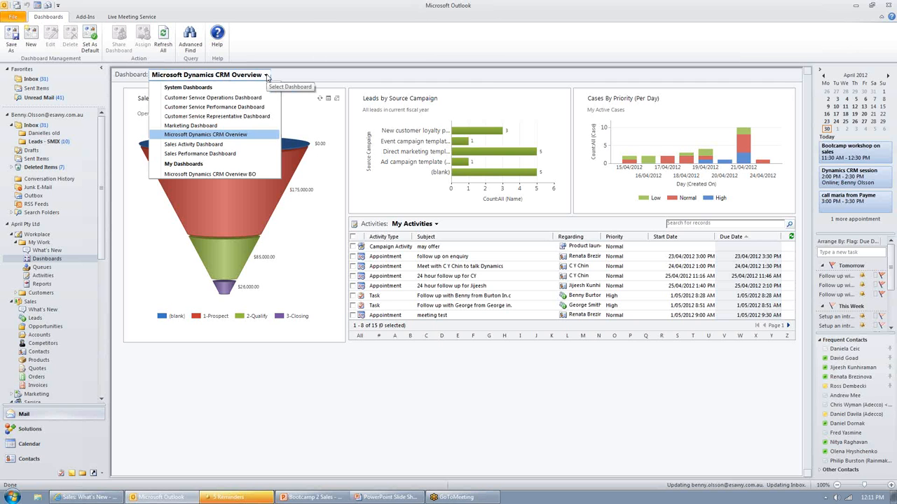
click(218, 145)
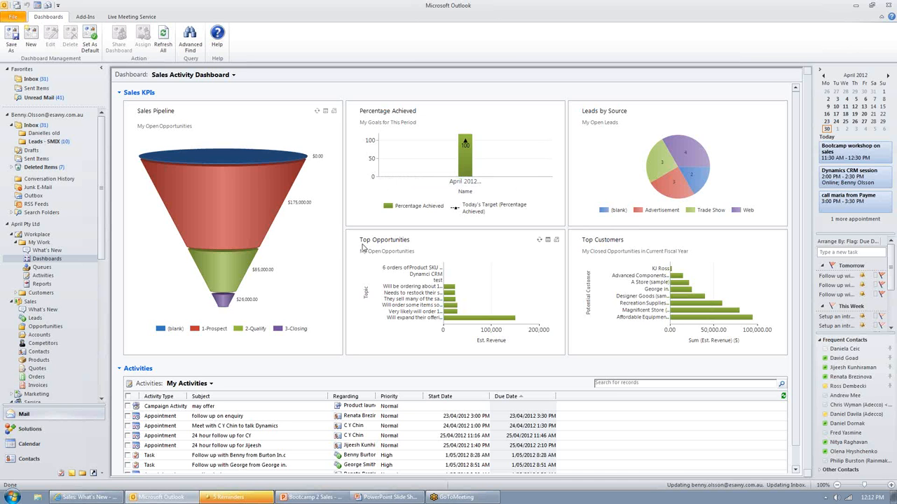
mouse_move(514, 321)
mouse_move(468, 163)
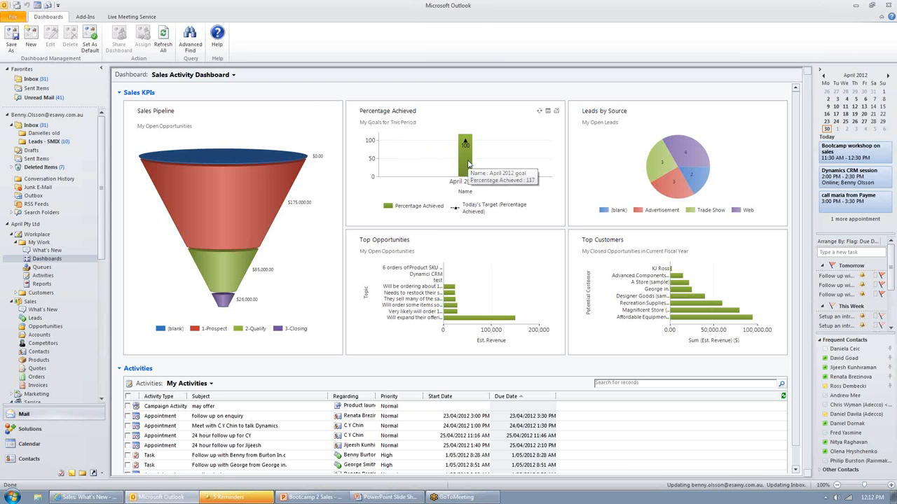
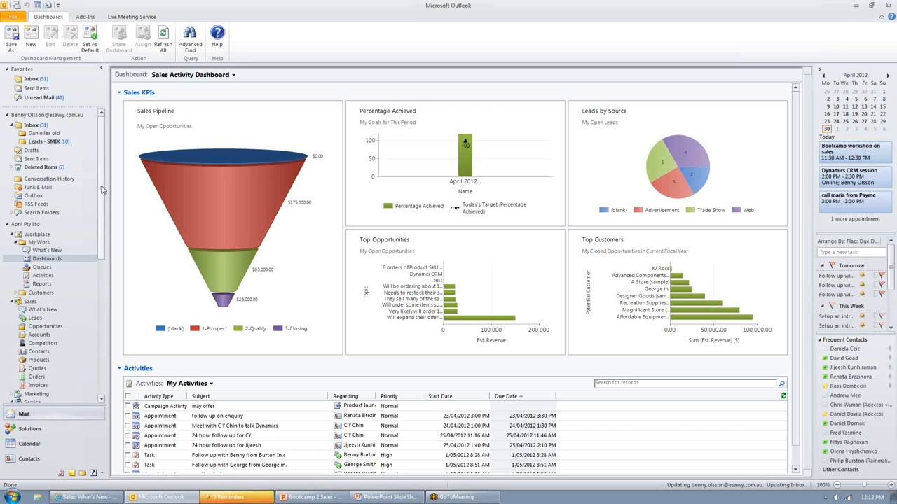
Step: Open the Goals list among the Extensions in the CRM Settings area
drag(101, 190, 101, 263)
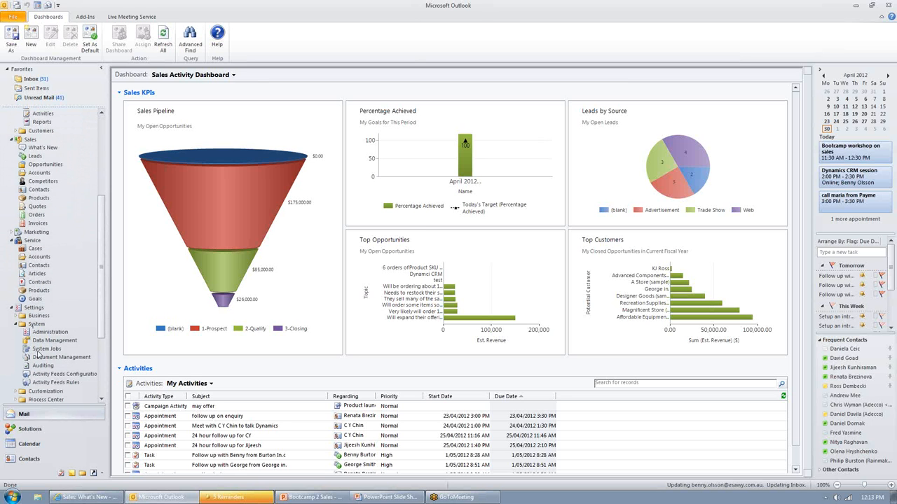
drag(105, 319, 105, 344)
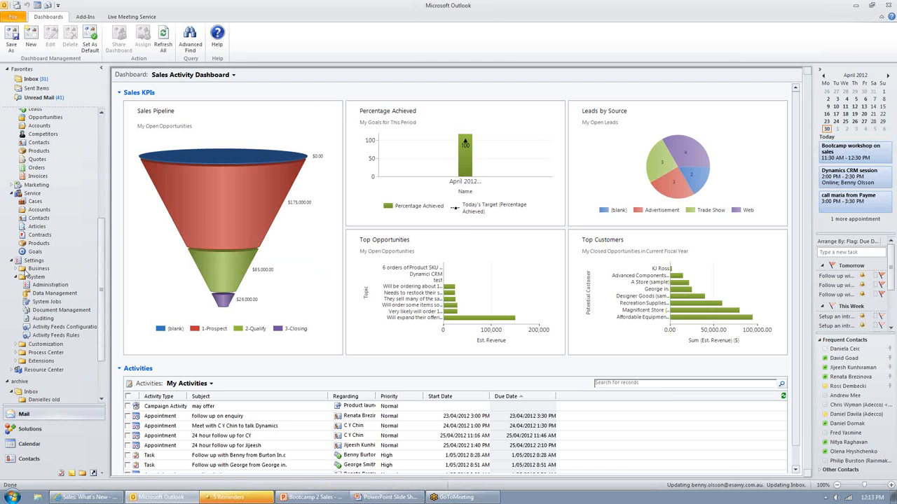
click(15, 344)
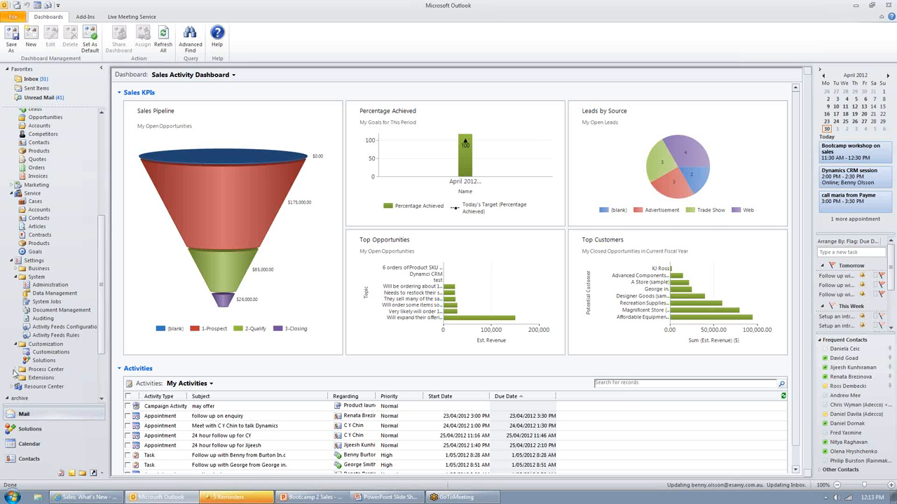
click(15, 369)
scroll(17, 372, down, 1)
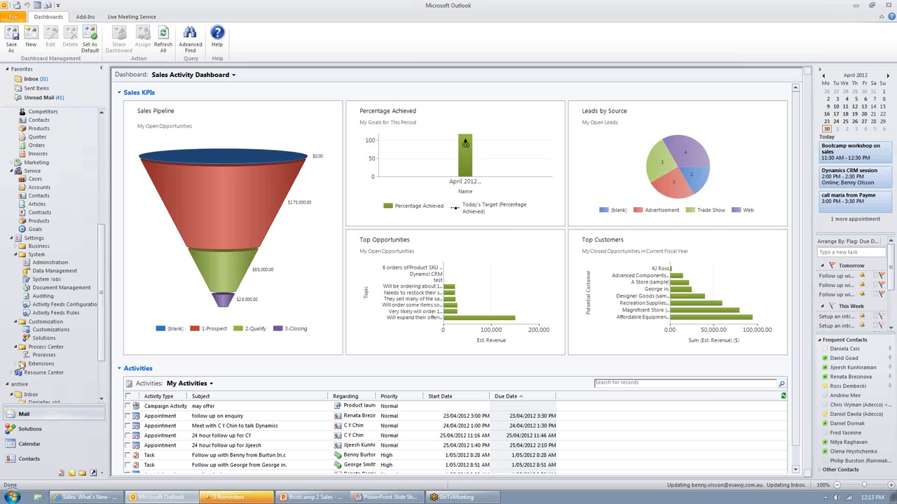
click(16, 364)
scroll(49, 343, down, 1)
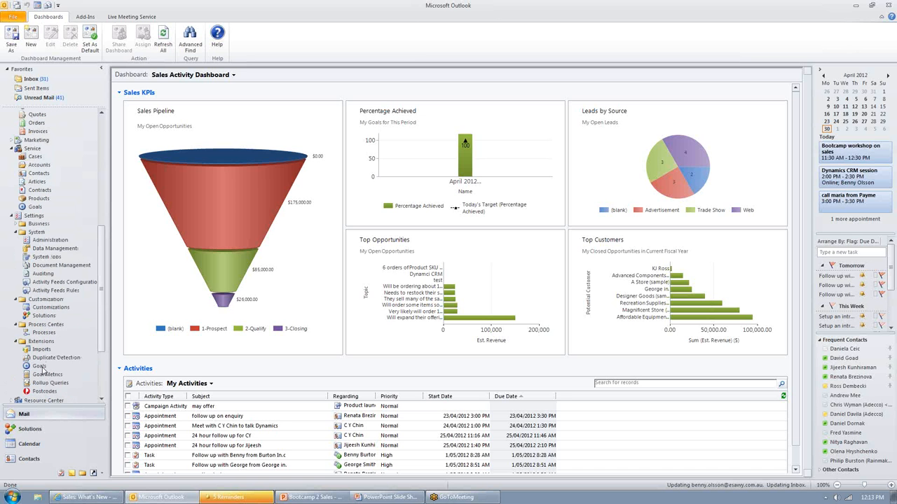
click(40, 366)
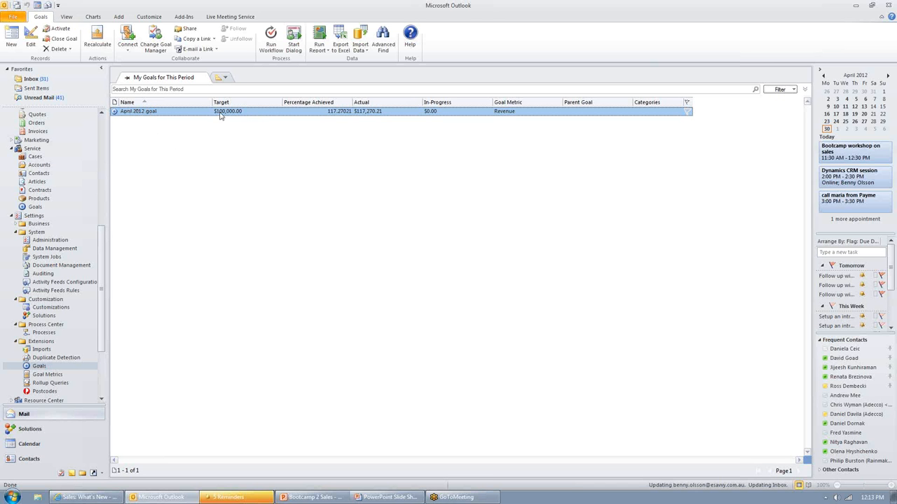
Step: Open the April 2012 goal and check the available goal metrics without choosing another one
double_click(268, 115)
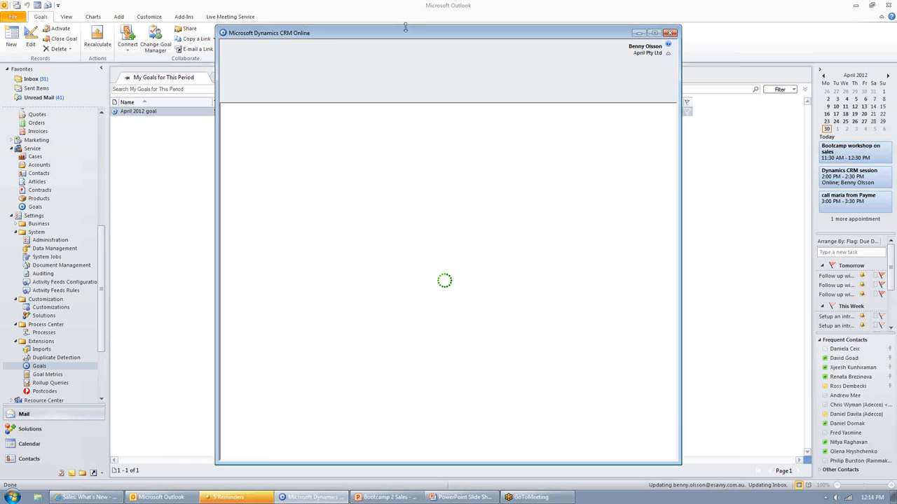
drag(406, 40, 405, 116)
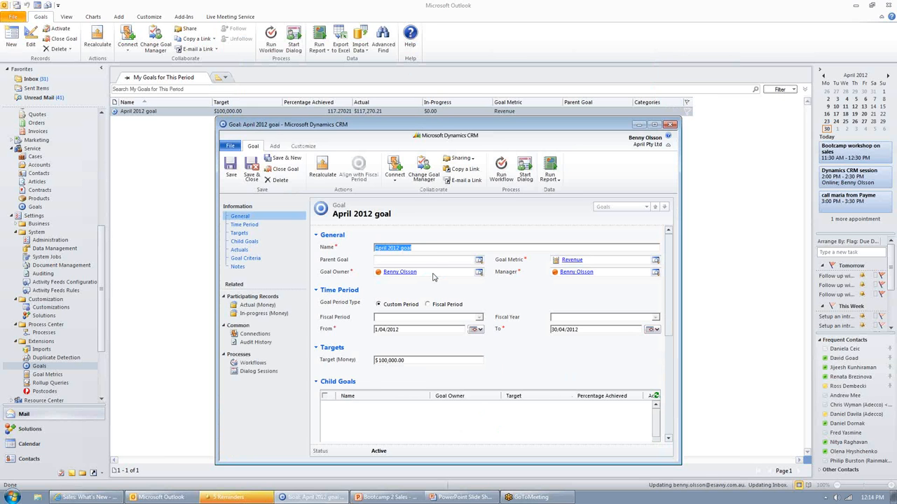
click(426, 248)
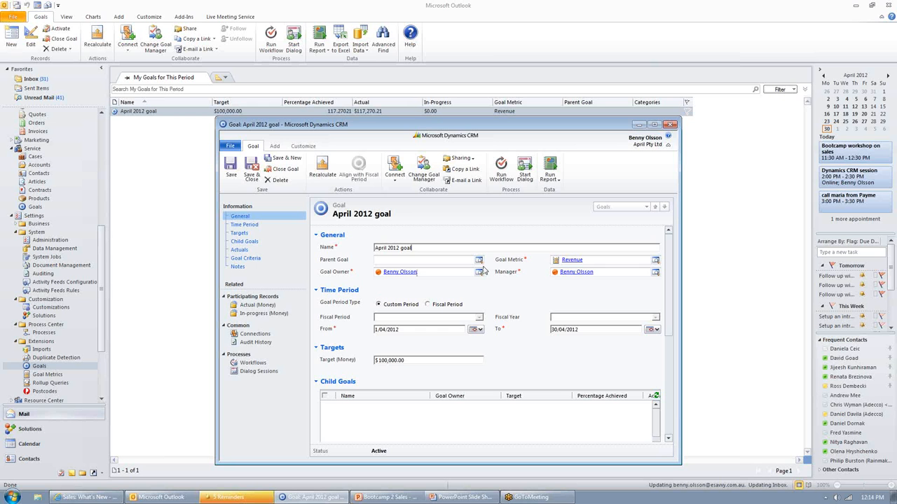
click(655, 262)
drag(441, 165, 352, 175)
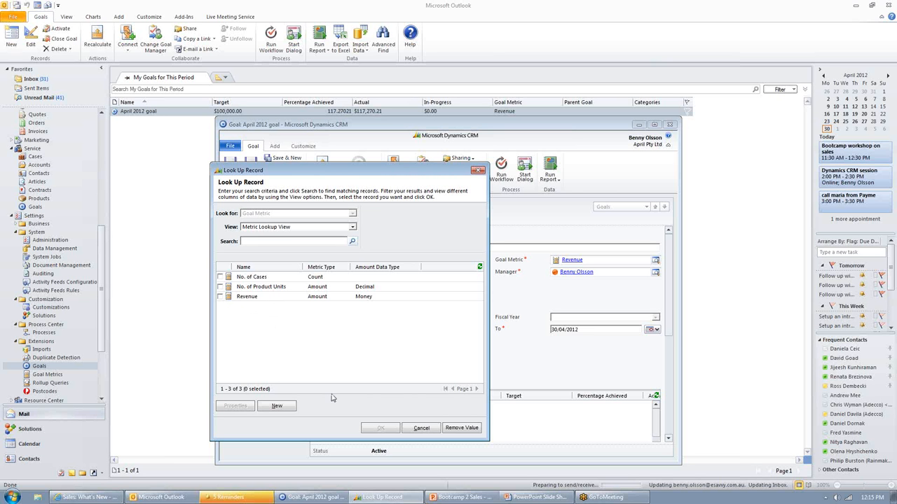
click(422, 429)
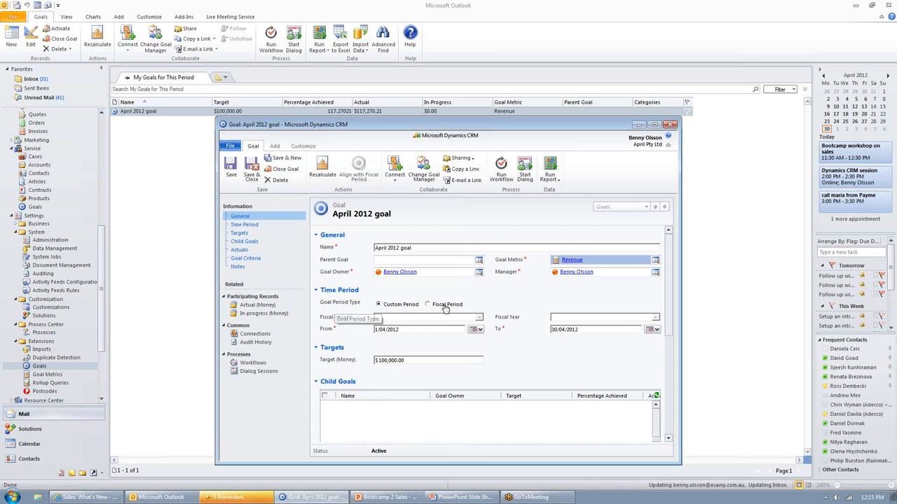
Step: Check the quarters offered for the Fiscal Period goal type and set the type back to Custom Period
click(429, 306)
click(479, 318)
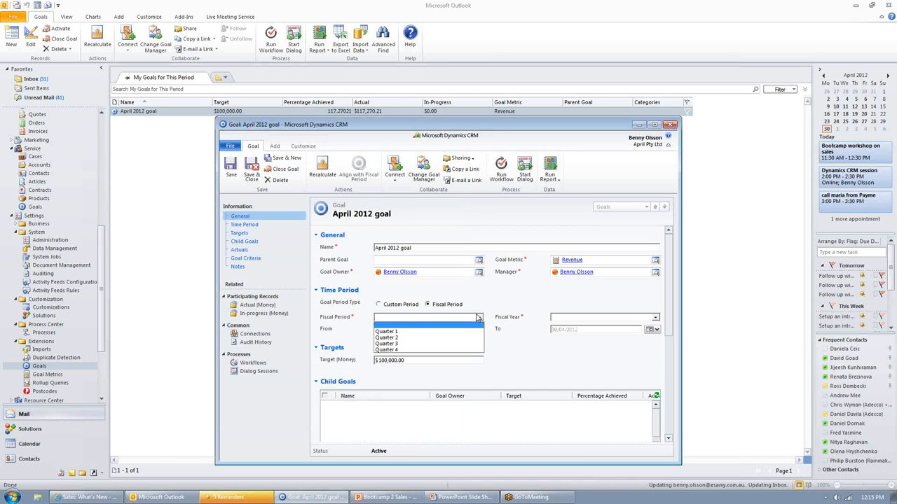
click(490, 298)
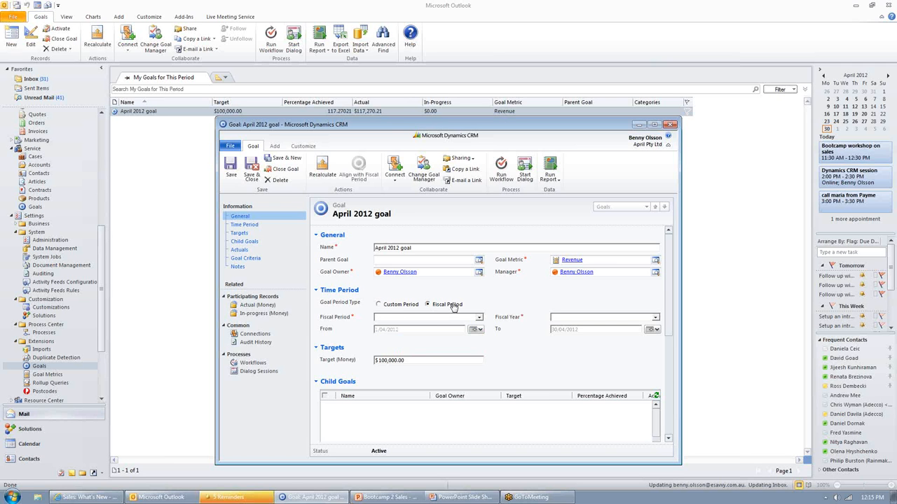
click(401, 308)
click(419, 327)
Step: Review the target amount of the April 2012 goal, and save and close the goal
scroll(417, 358, down, 1)
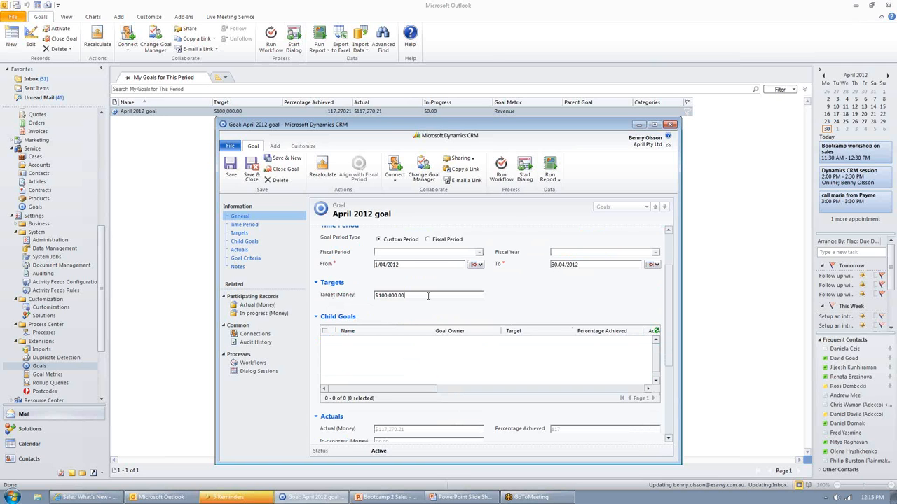
drag(377, 296, 407, 296)
click(409, 296)
scroll(408, 296, up, 2)
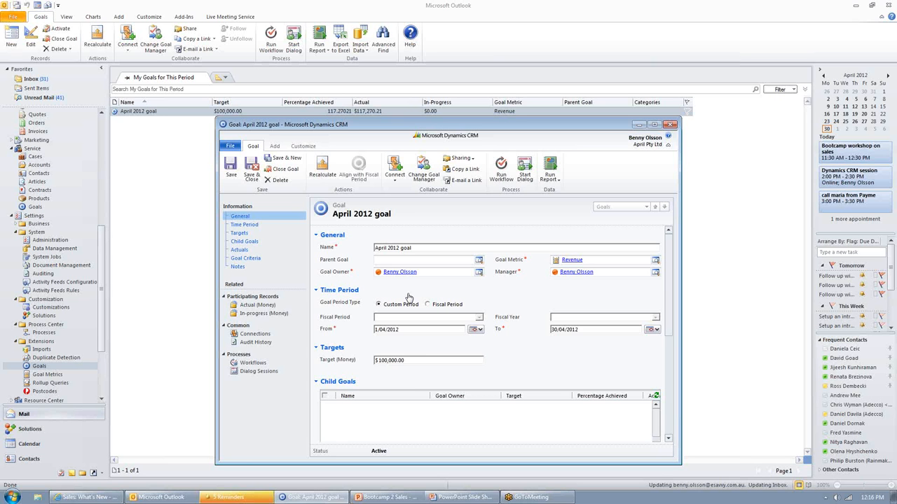
click(251, 171)
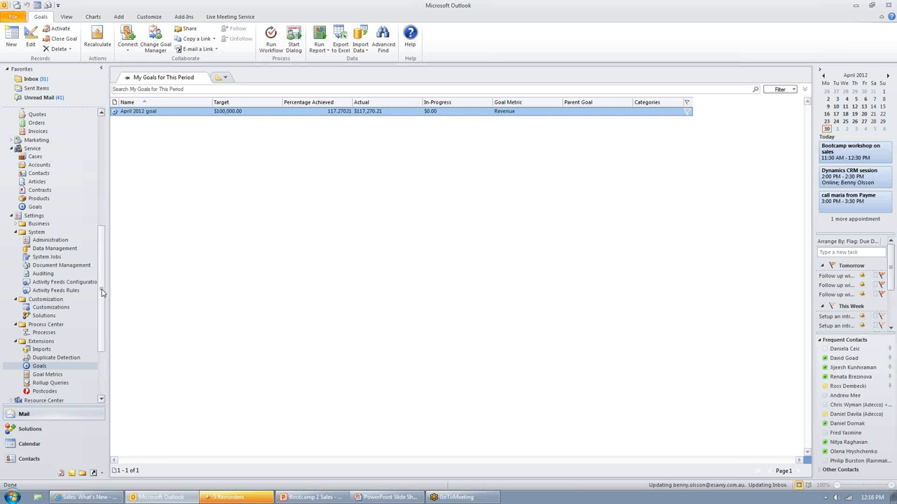
Step: Open the My Work area of the CRM Workplace
drag(102, 293, 104, 135)
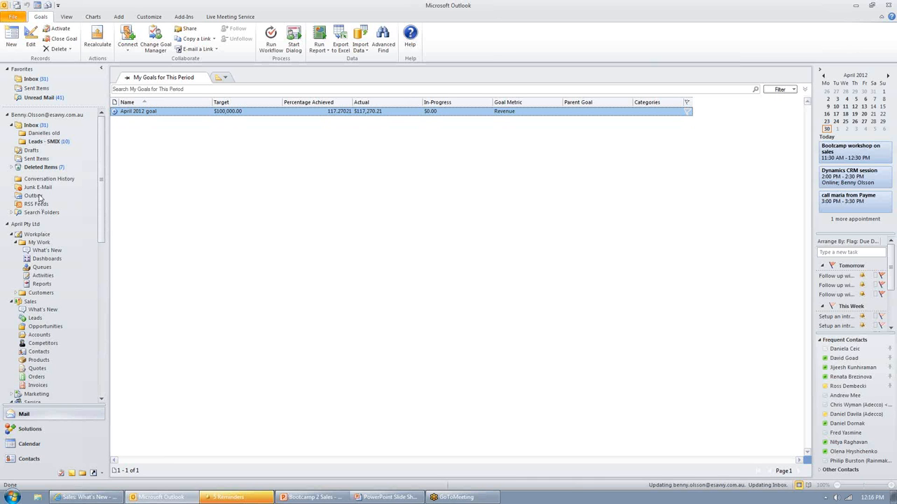
click(38, 235)
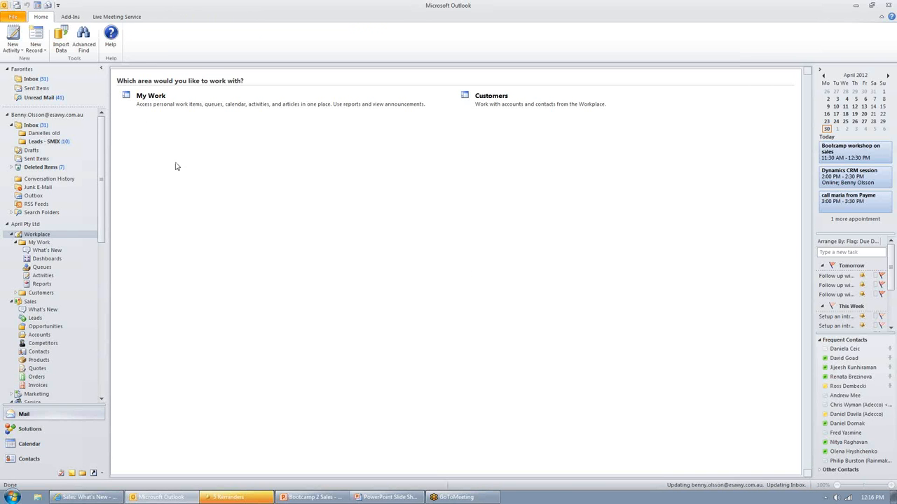
click(151, 97)
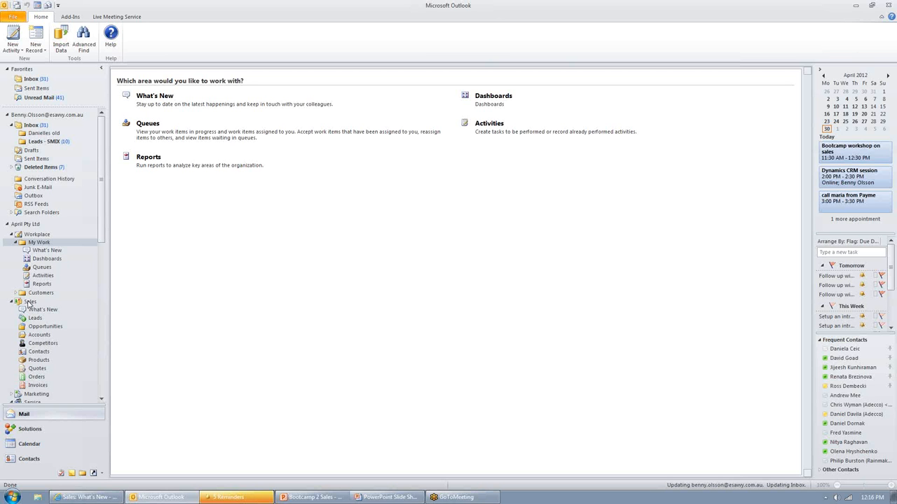
Step: Switch to Dynamics CRM in the browser and view the Workplace Account Tree for Burton In.c, eSavvy, Grand Store and Best o' Things
click(62, 498)
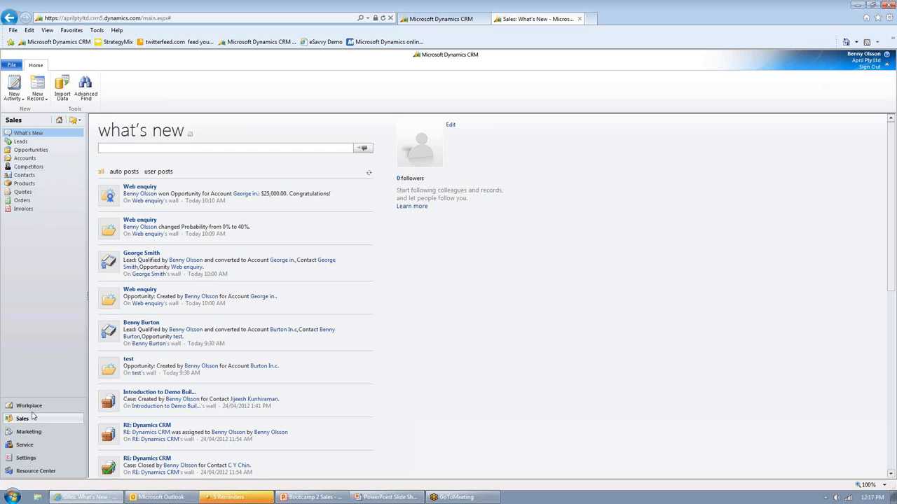
click(38, 408)
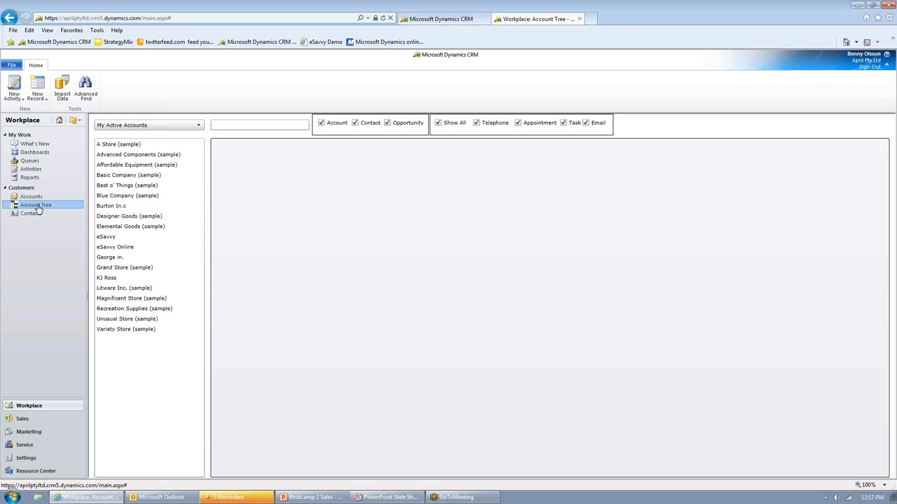
click(110, 207)
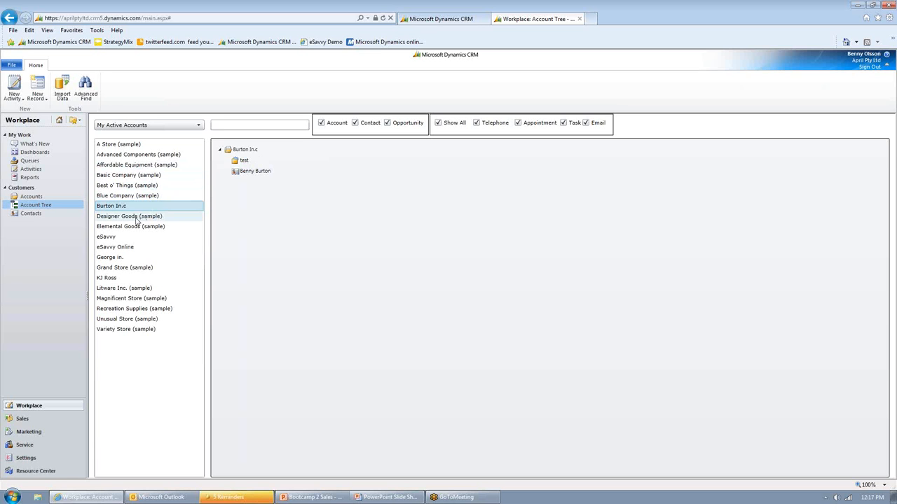
click(125, 249)
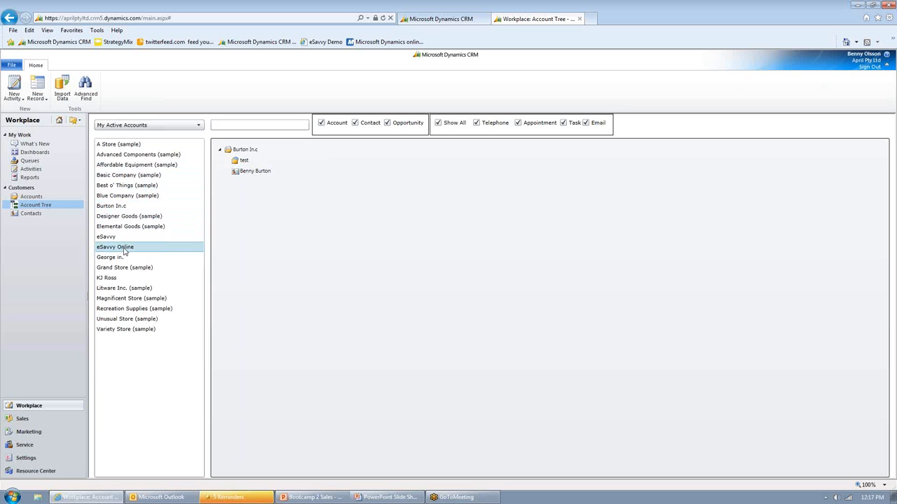
click(118, 239)
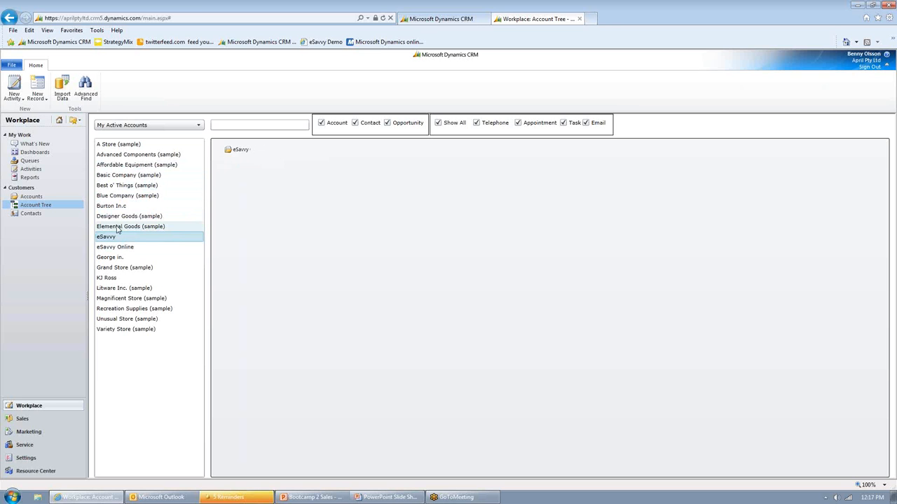
click(117, 271)
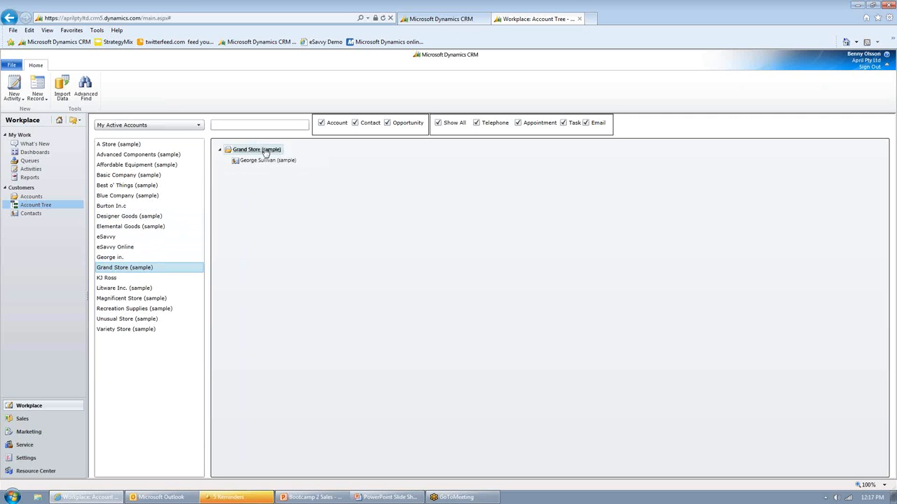
click(125, 187)
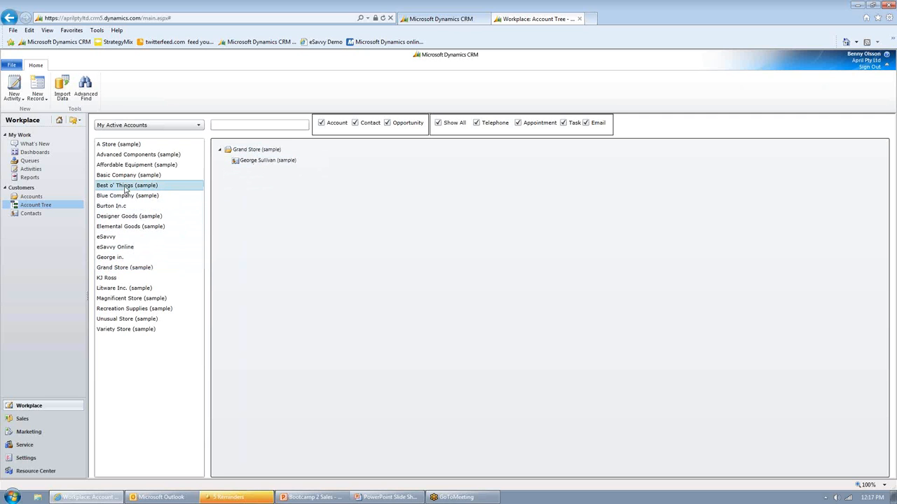
mouse_move(267, 166)
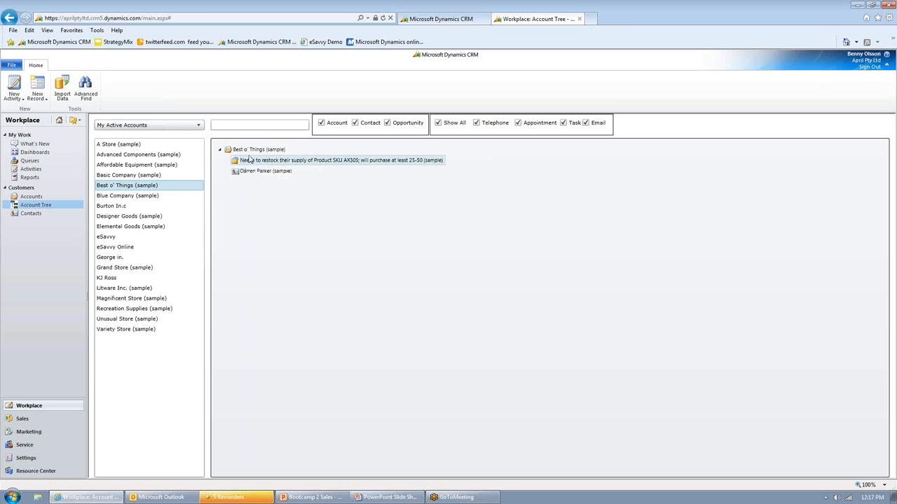
Step: Browse more account trees, from Affordable Equipment to Litware Inc., and inspect the details of Litware's opportunity "Will be ordering about 110 items of all types"
click(140, 168)
click(142, 155)
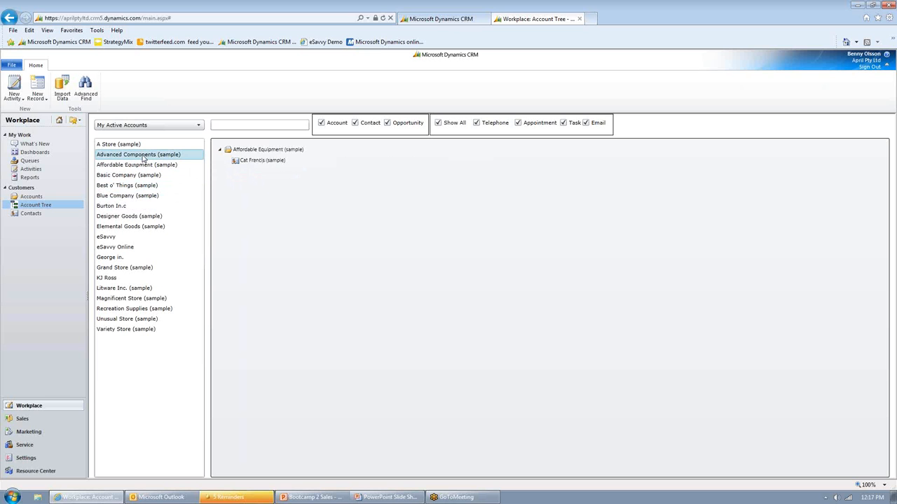
click(133, 186)
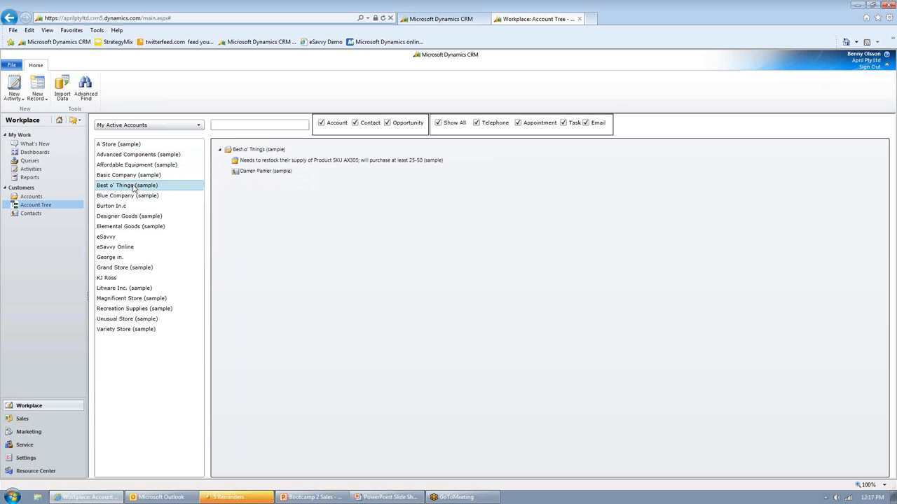
click(128, 198)
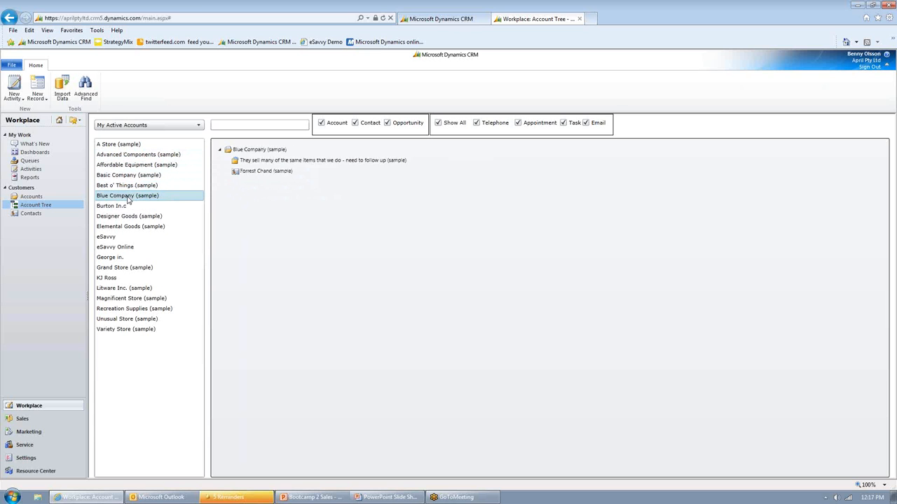
click(124, 206)
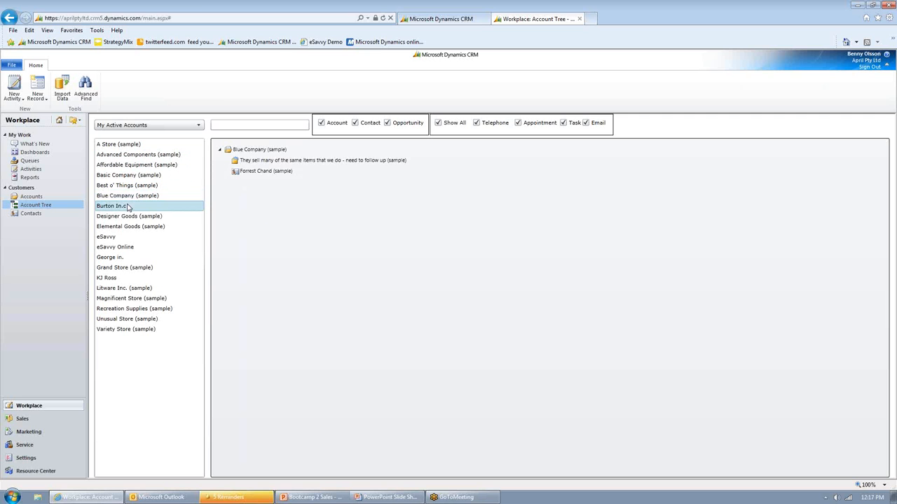
click(115, 219)
click(116, 227)
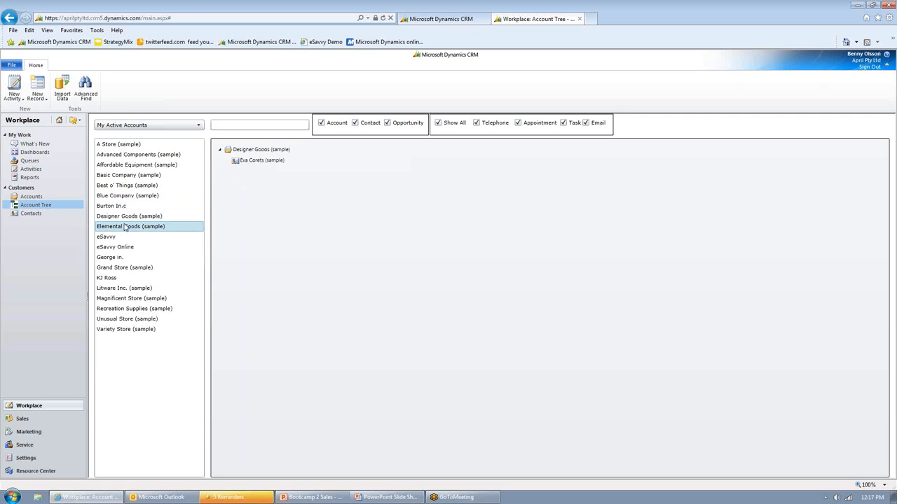
click(122, 269)
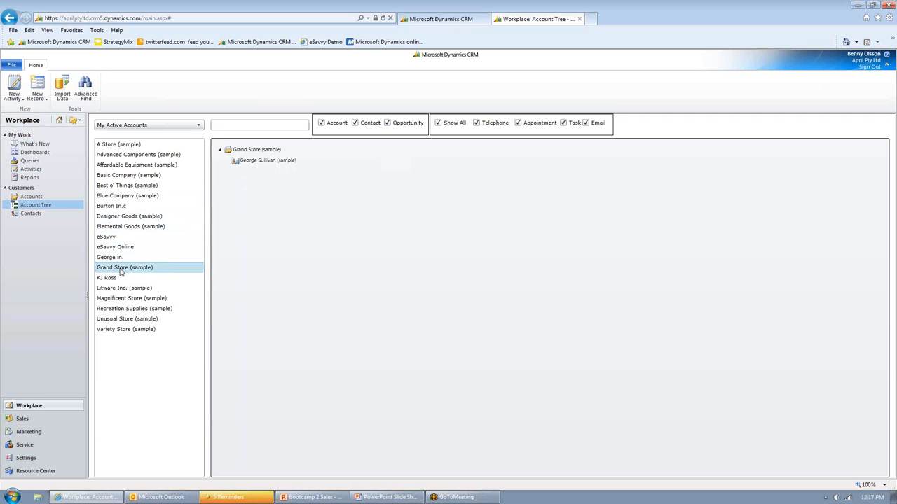
click(111, 280)
click(121, 288)
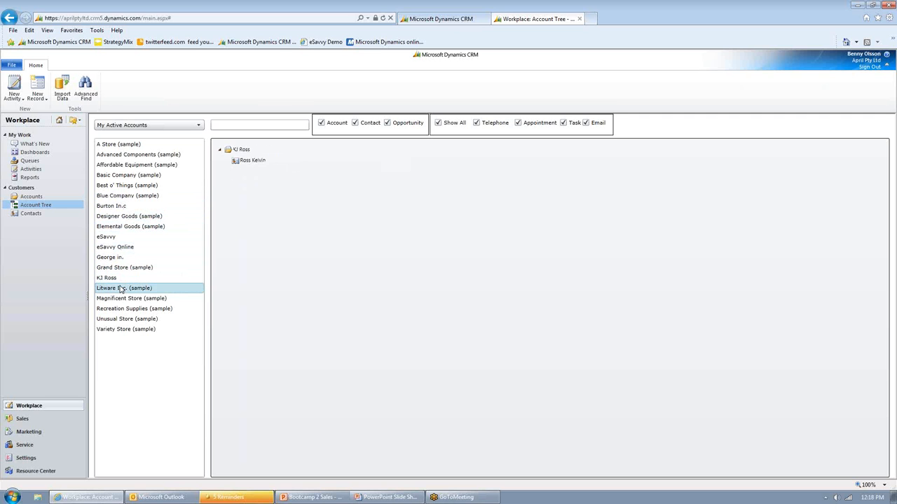
mouse_move(335, 175)
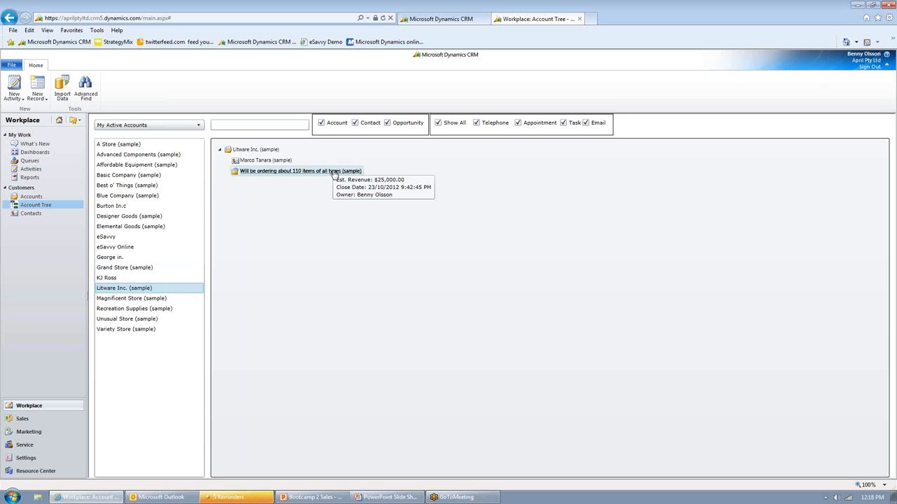
Step: Open Litware Inc.'s opportunity "Will be ordering about 110 items of all types" from the account tree, review it and close it
double_click(334, 175)
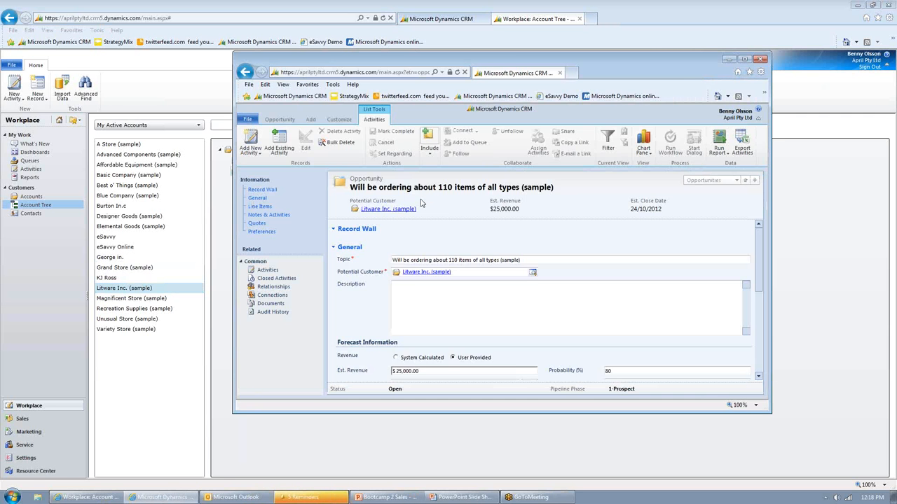
click(761, 61)
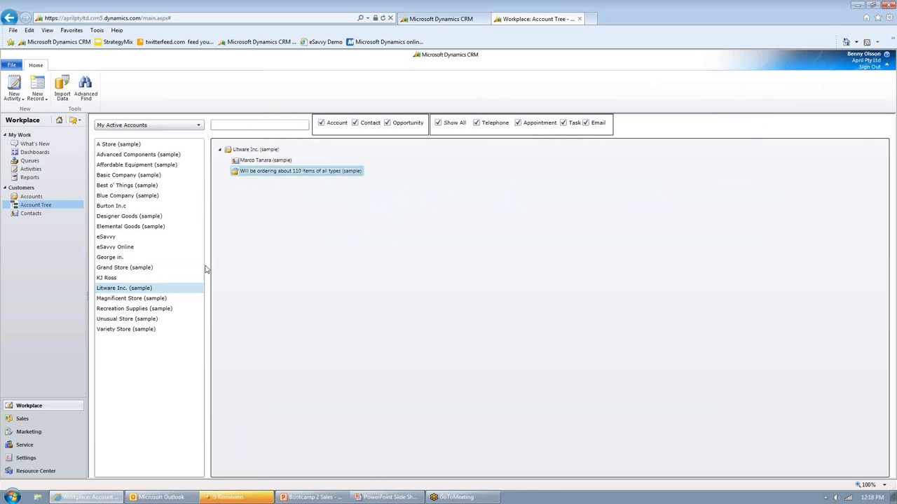
Step: Go to the Sales leads, review the qualification details of the "Webenquiry" lead from Thornton Engineering, and close the lead
click(32, 422)
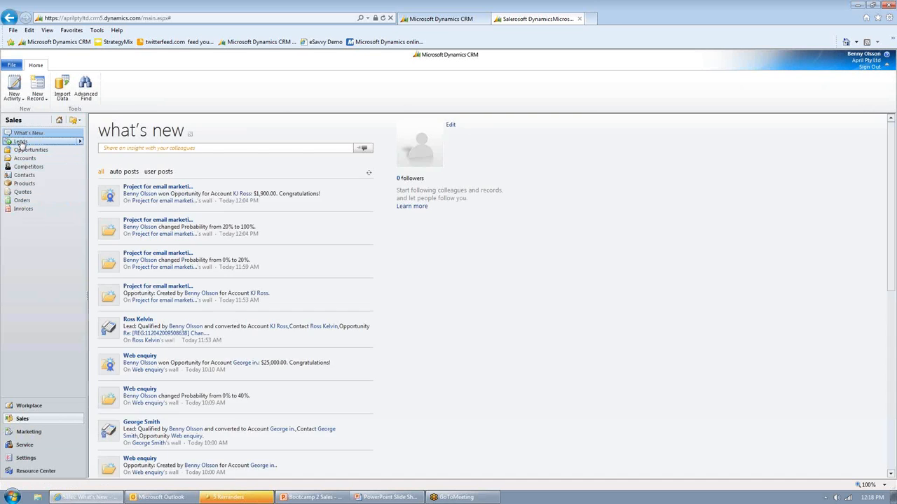
click(21, 141)
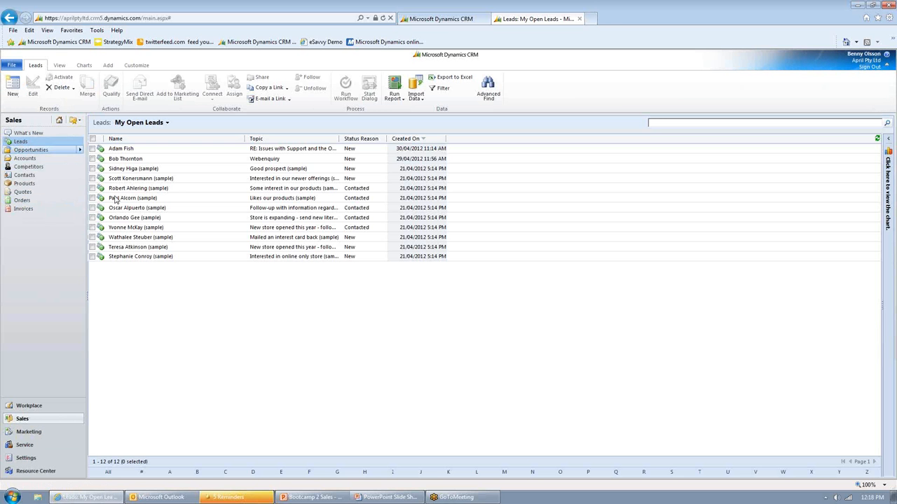
click(303, 163)
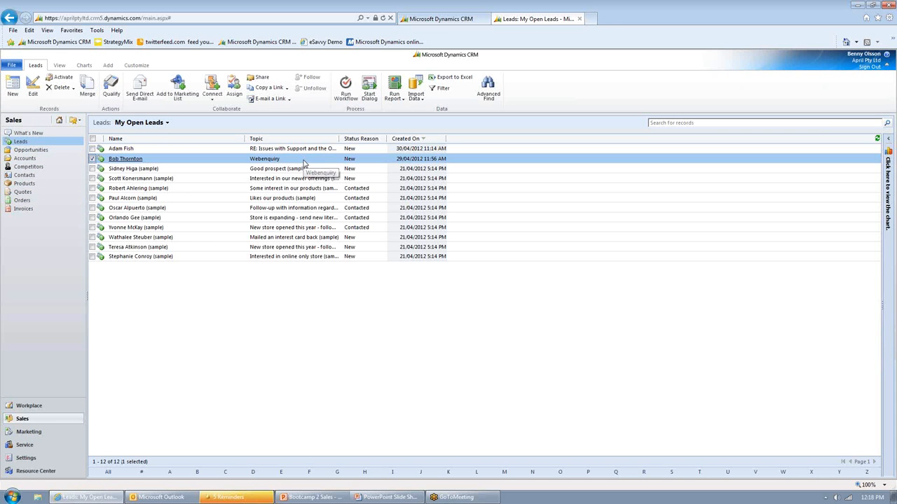
click(127, 159)
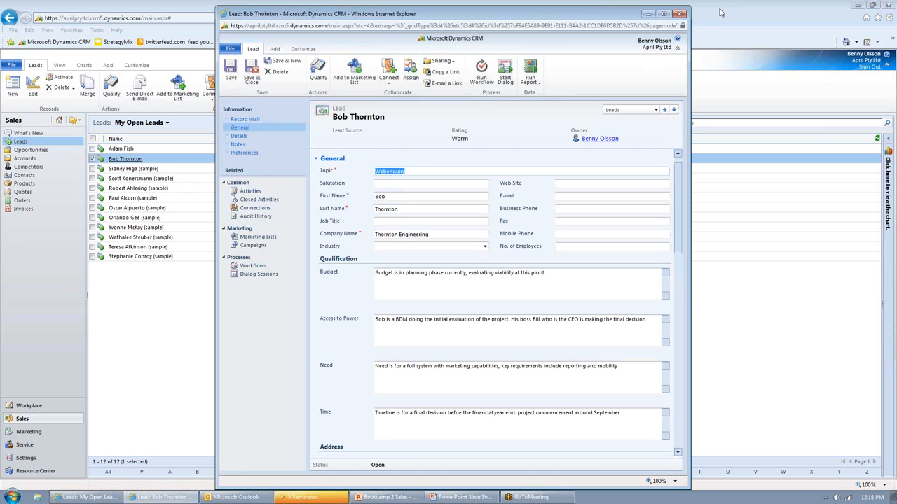
click(681, 15)
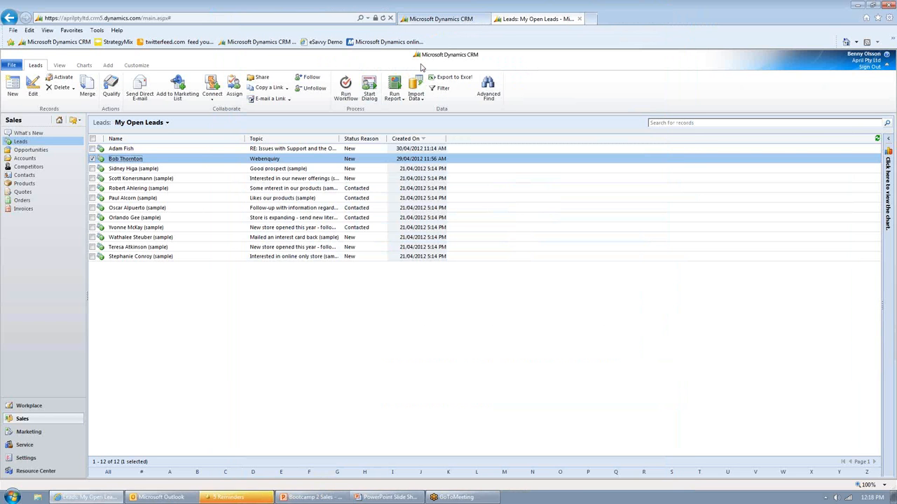
Step: Inspect the open opportunity "Dynamci CRM" and its potential customer's contact record, and close both records
click(30, 150)
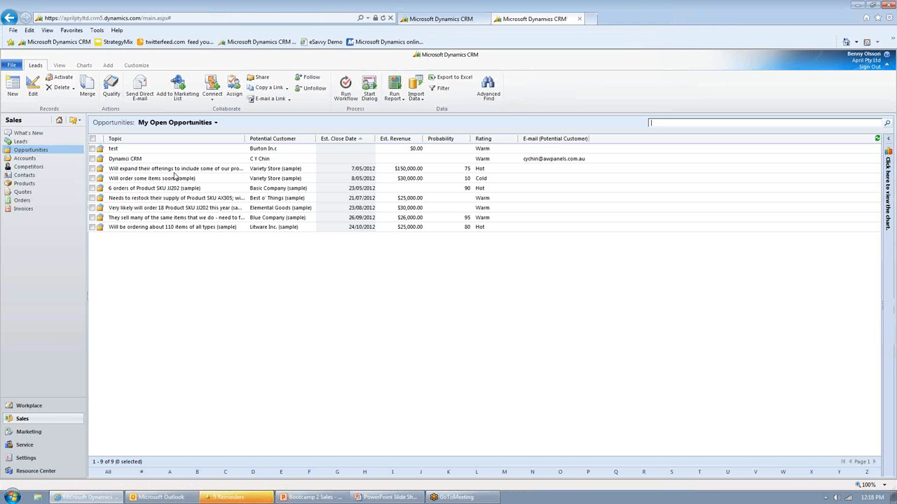
click(140, 159)
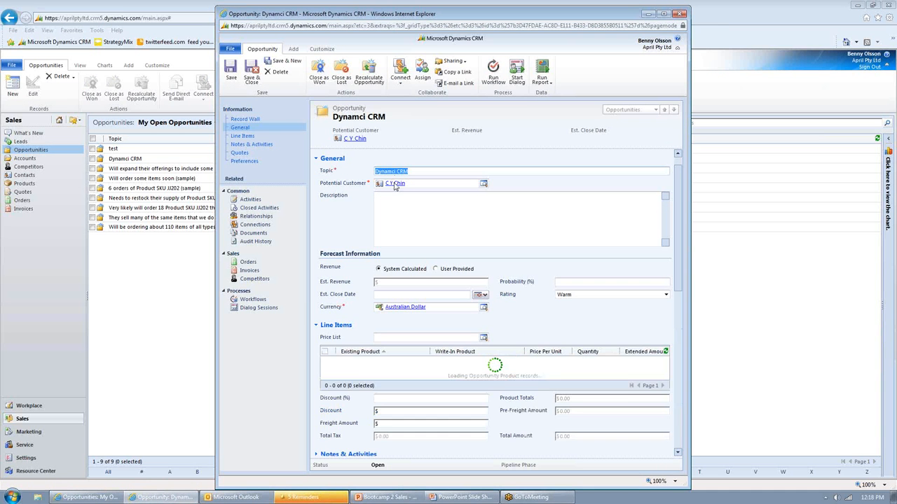
click(395, 183)
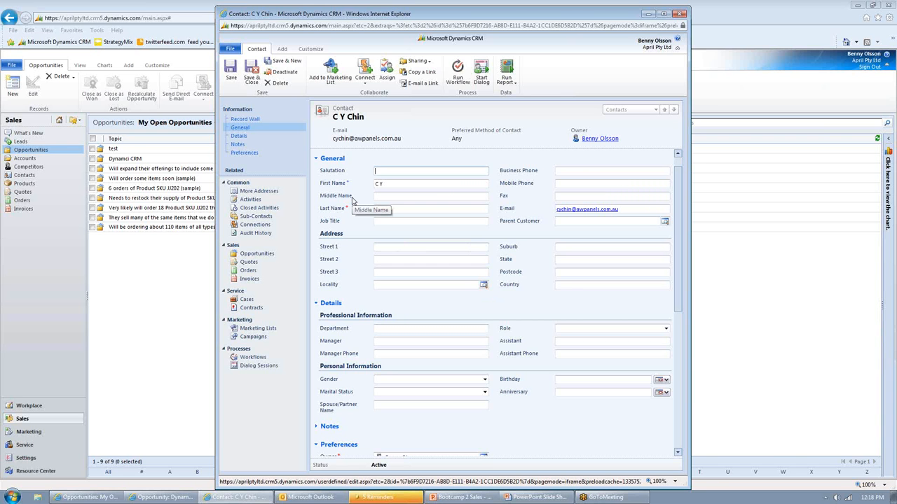
click(680, 14)
click(679, 14)
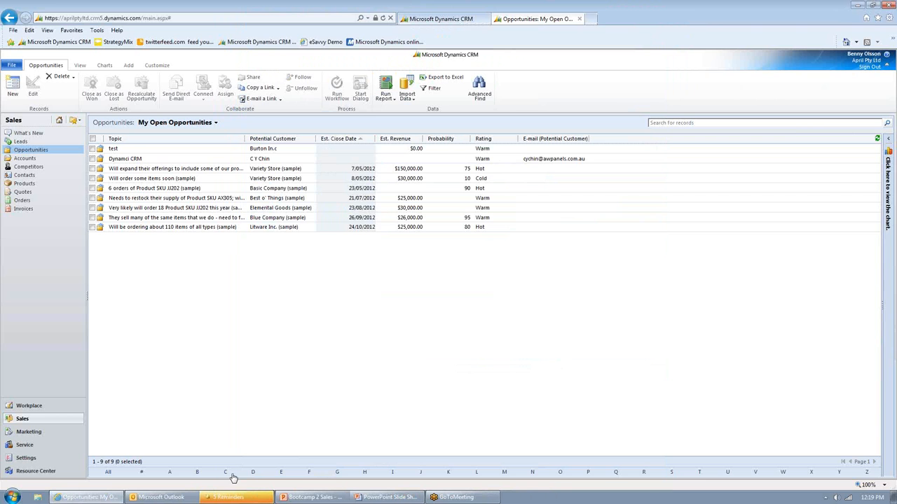
Step: Switch to Outlook, find the "Change Of BAM" email in the Inbox, and enlarge its CRM tracking pane to show the related records
click(168, 498)
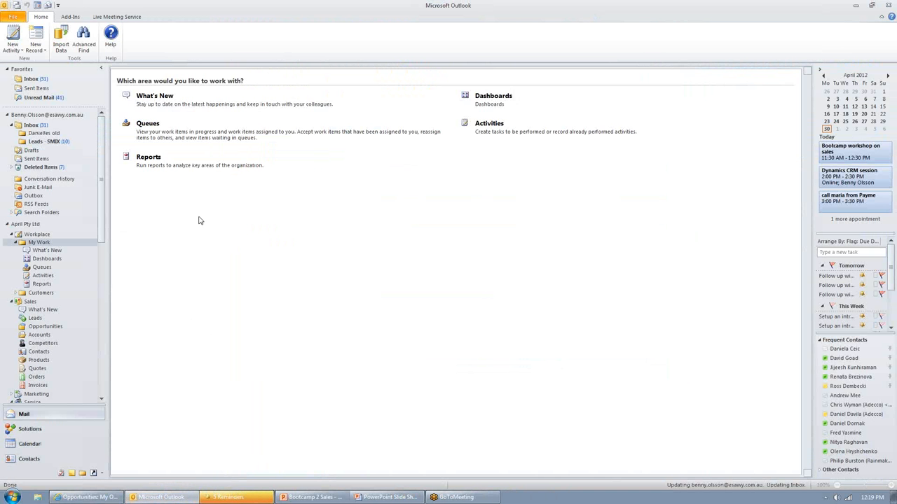
click(30, 126)
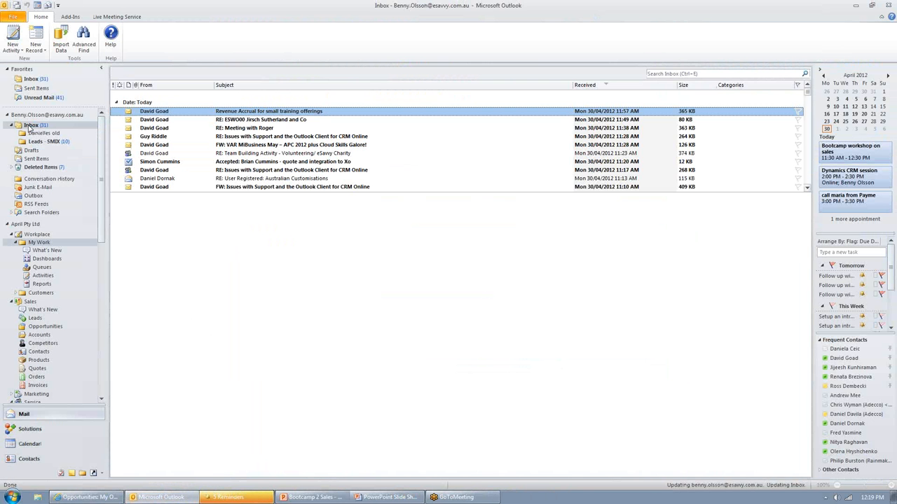
scroll(173, 165, down, 2)
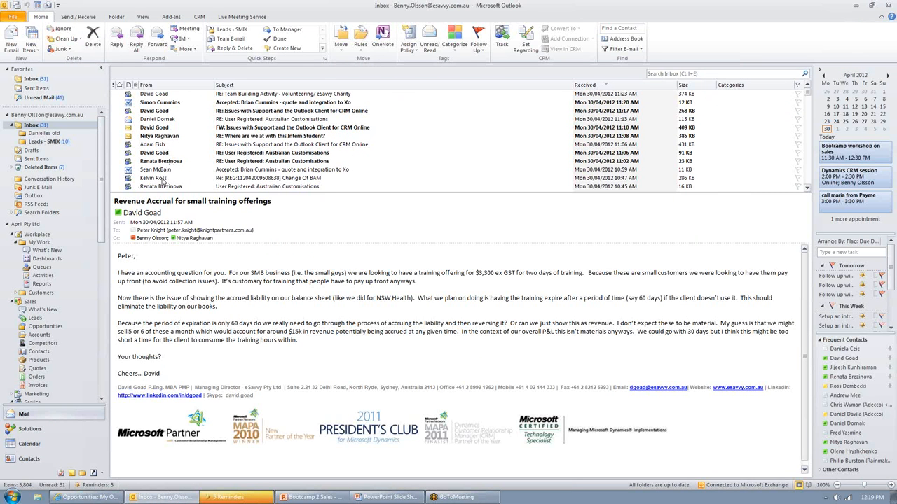
click(167, 177)
click(232, 300)
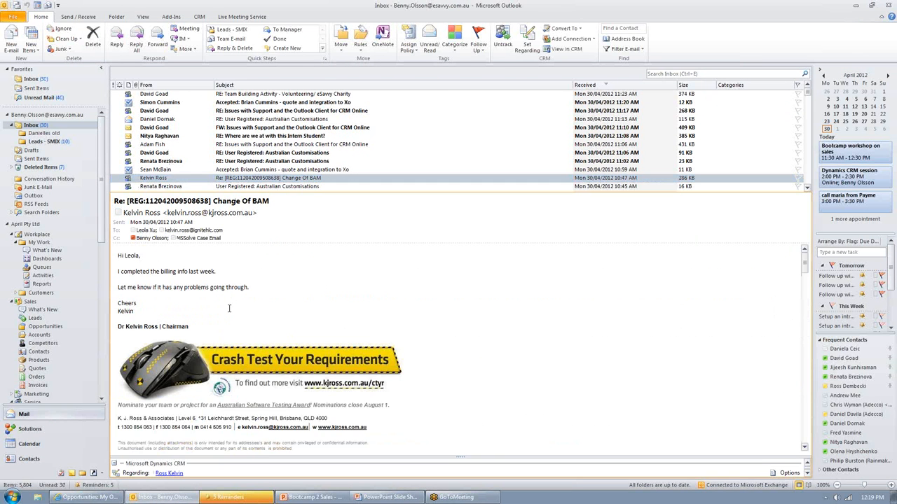
scroll(232, 302, down, 2)
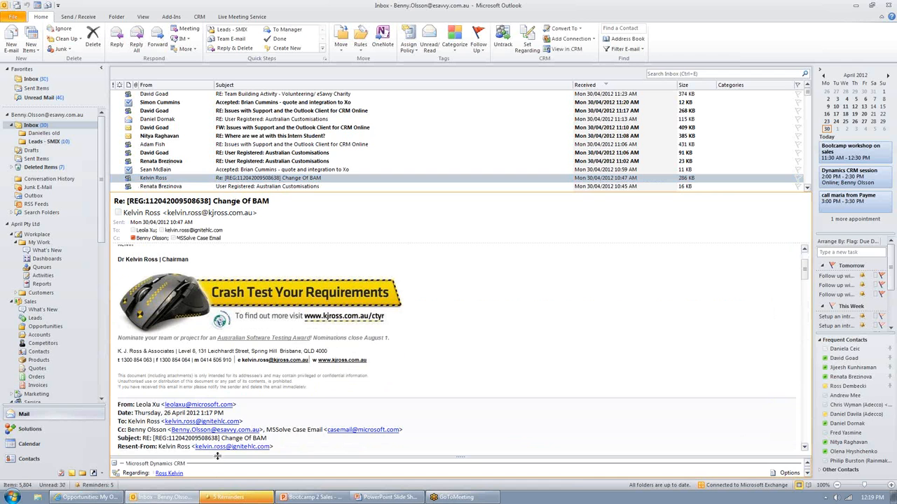
drag(216, 457, 216, 399)
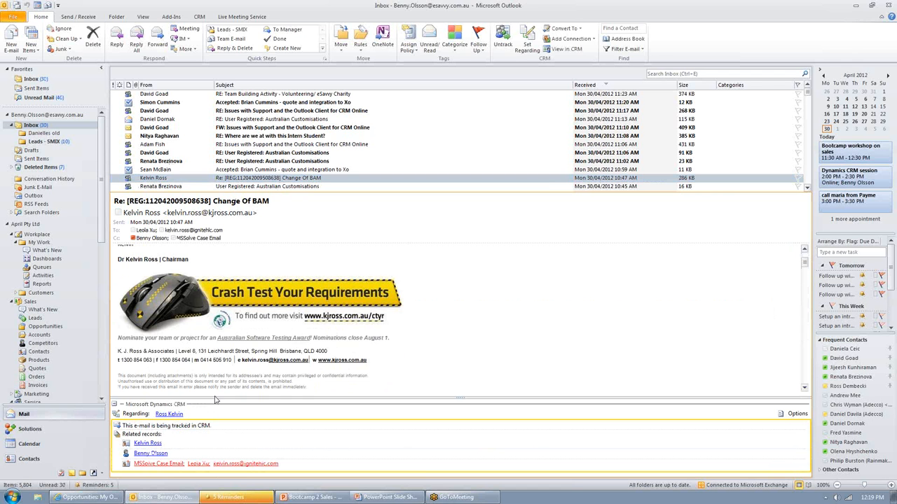
Step: Open the lead the email is regarding, enlarge its window to review the record, and close it
click(172, 415)
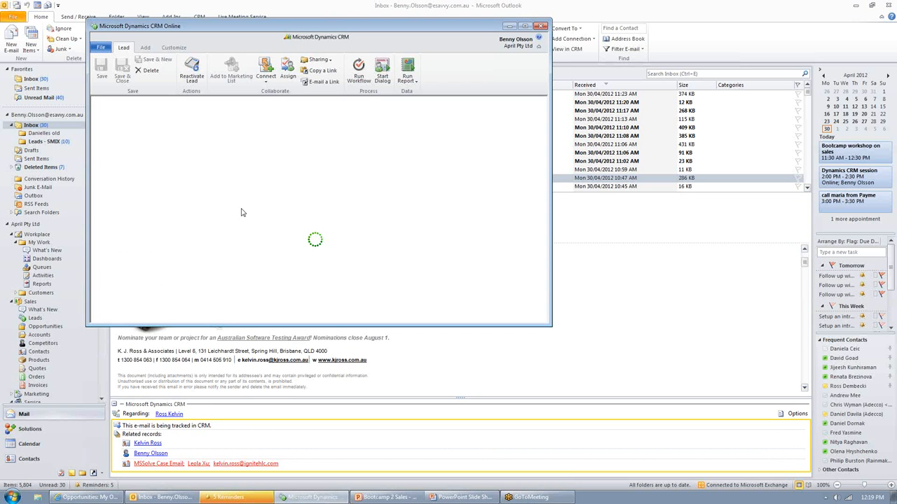
drag(260, 325, 273, 410)
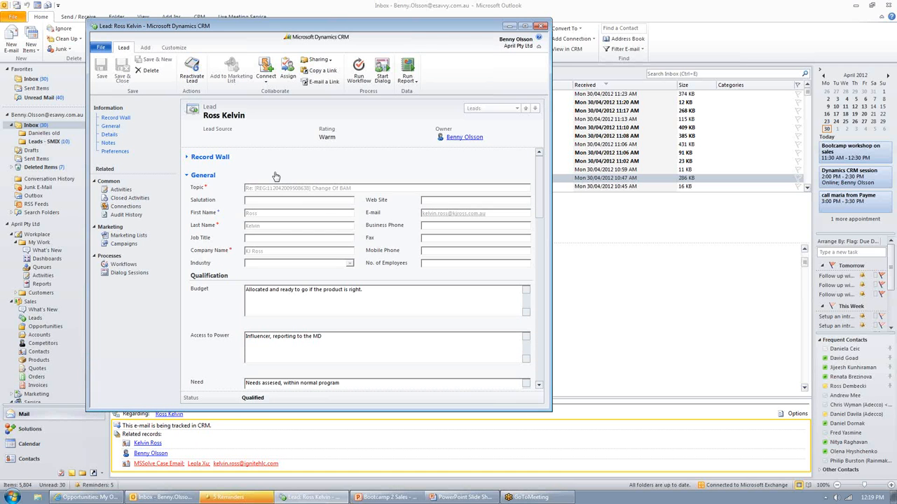
click(540, 26)
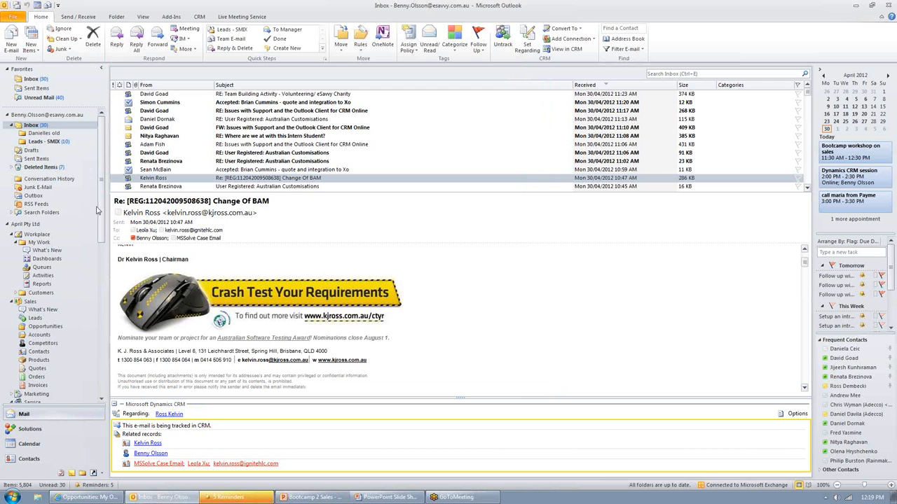
Step: Open the KJ Ross account from the Sales accounts and review its Actual Revenues By Month chart and address fields
click(41, 337)
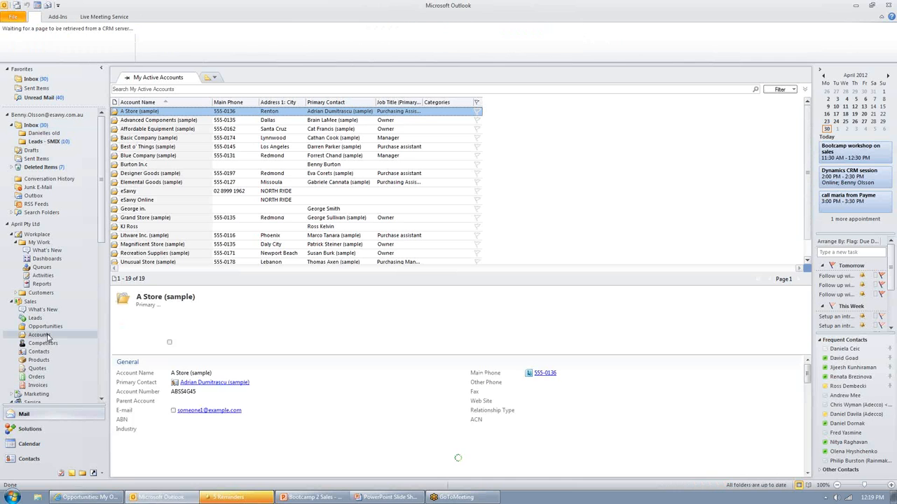
double_click(167, 227)
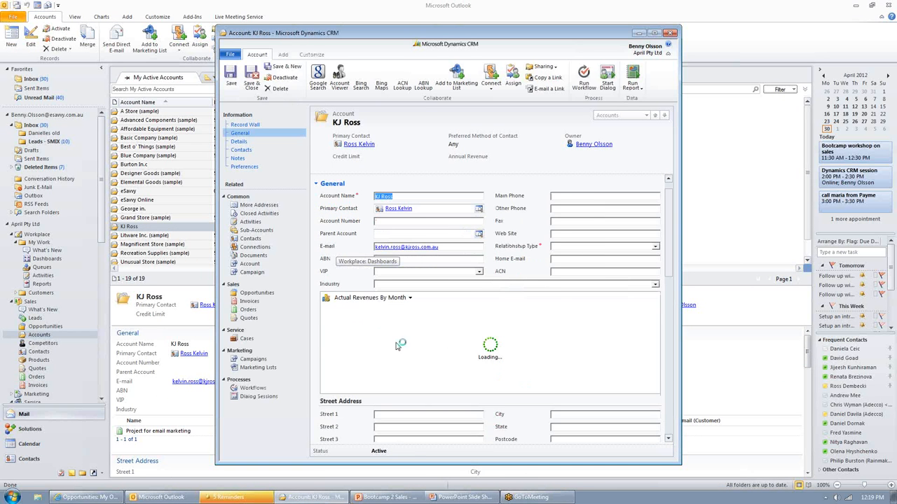
click(532, 302)
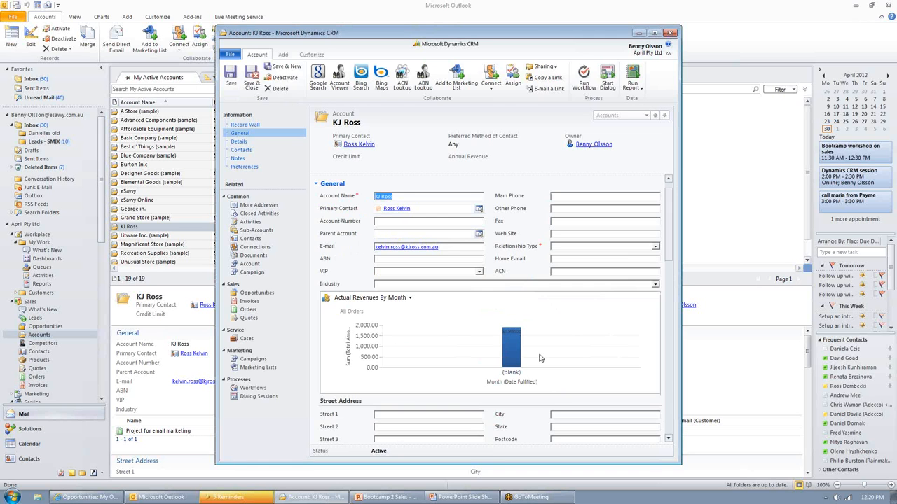
scroll(541, 358, down, 3)
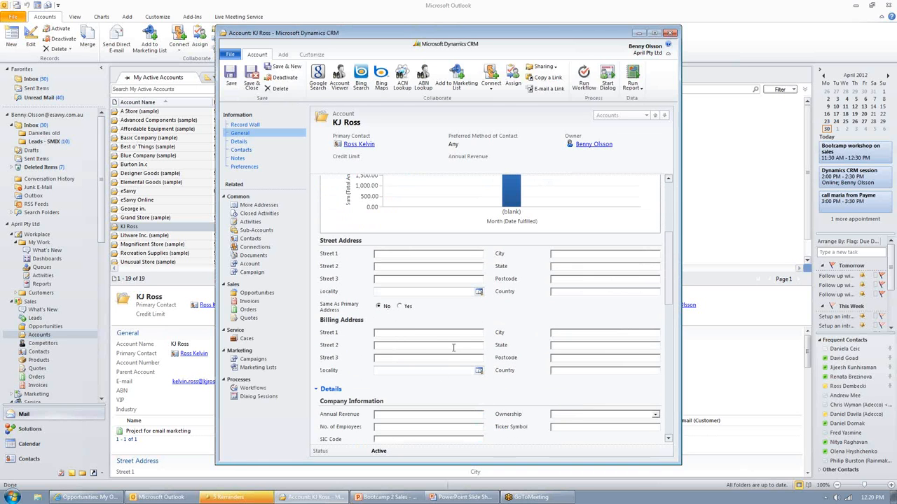
Step: List the KJ Ross account's opportunities filtered on All, review its closed activities, and close the account
click(257, 293)
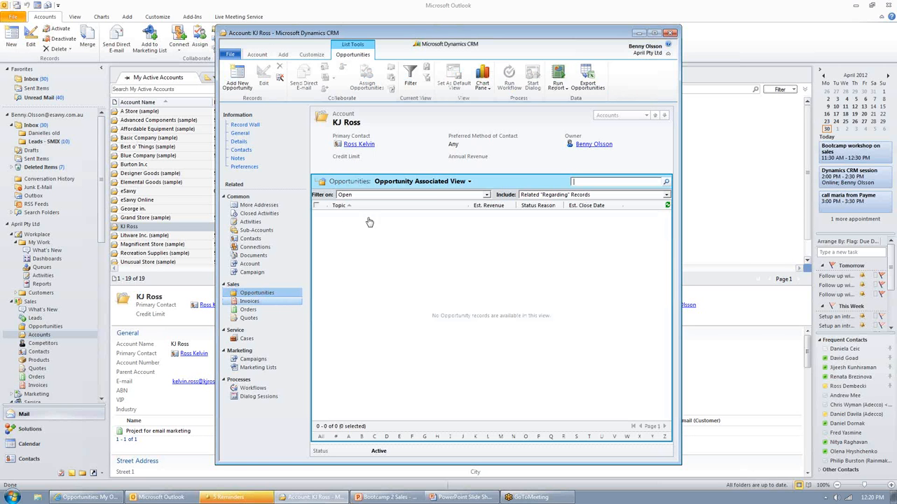
click(450, 195)
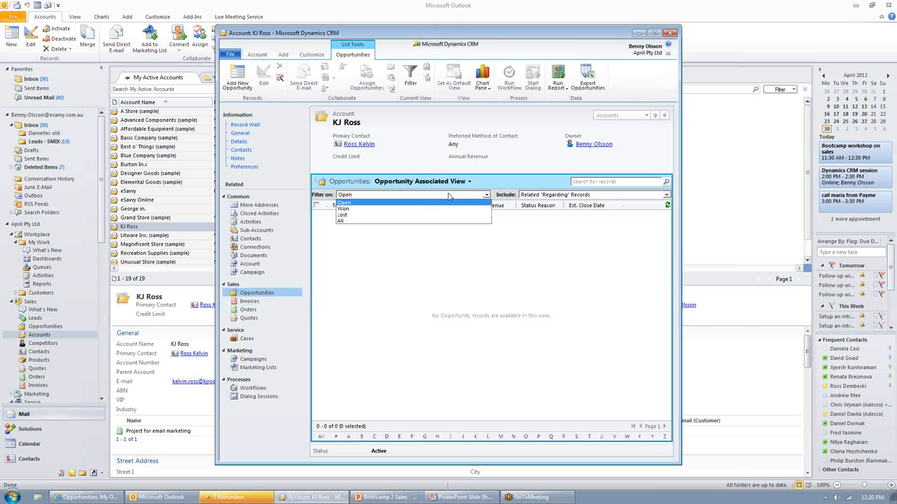
click(377, 221)
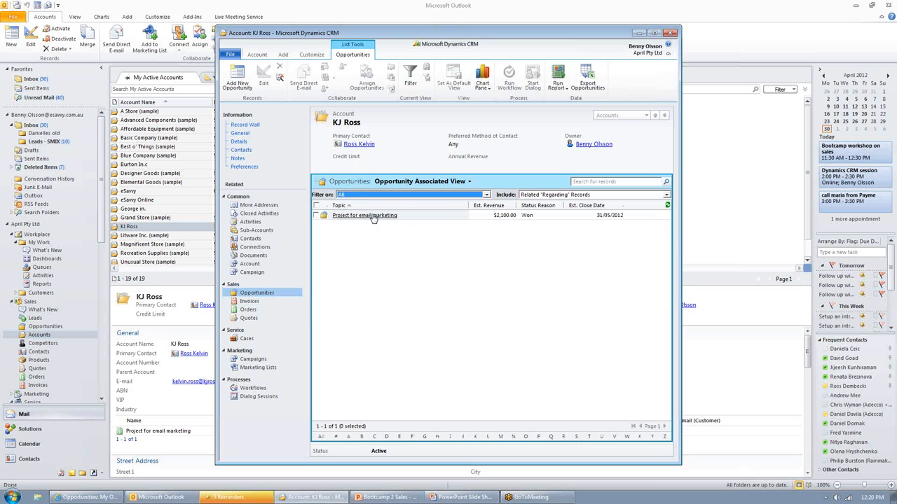
click(384, 261)
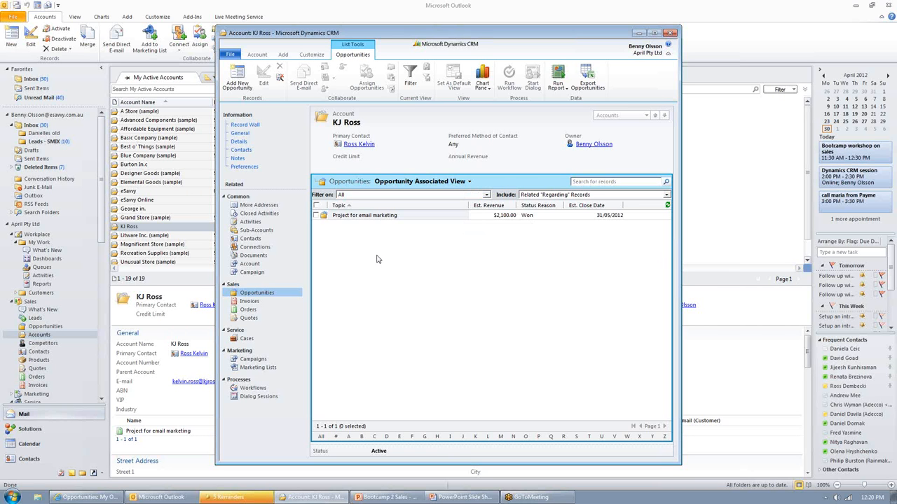
click(262, 216)
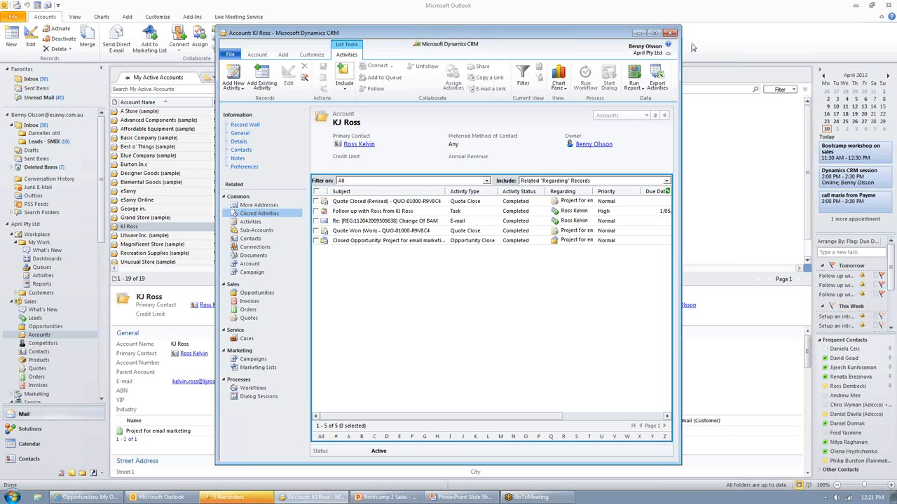
click(671, 33)
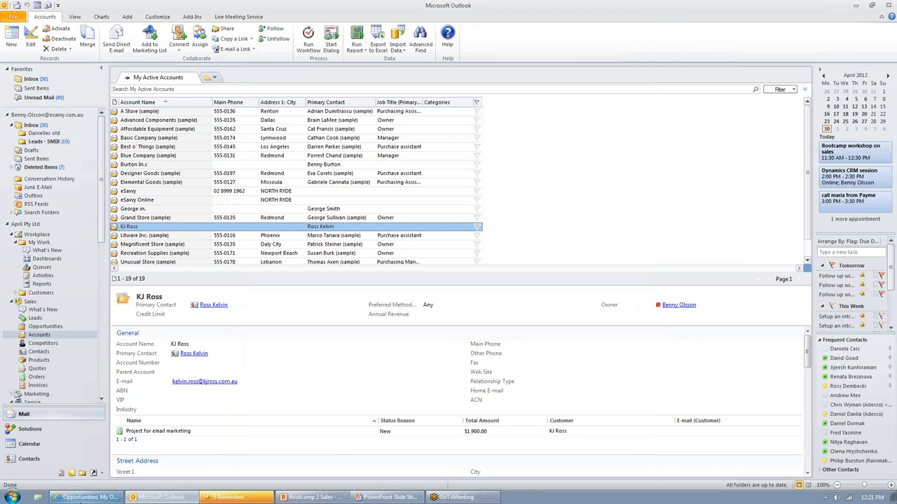
click(81, 500)
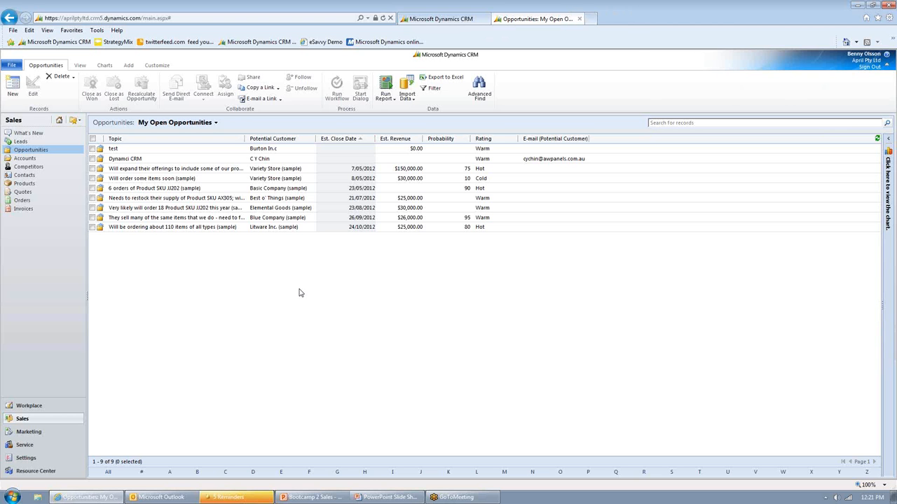
click(156, 16)
drag(148, 19, 202, 19)
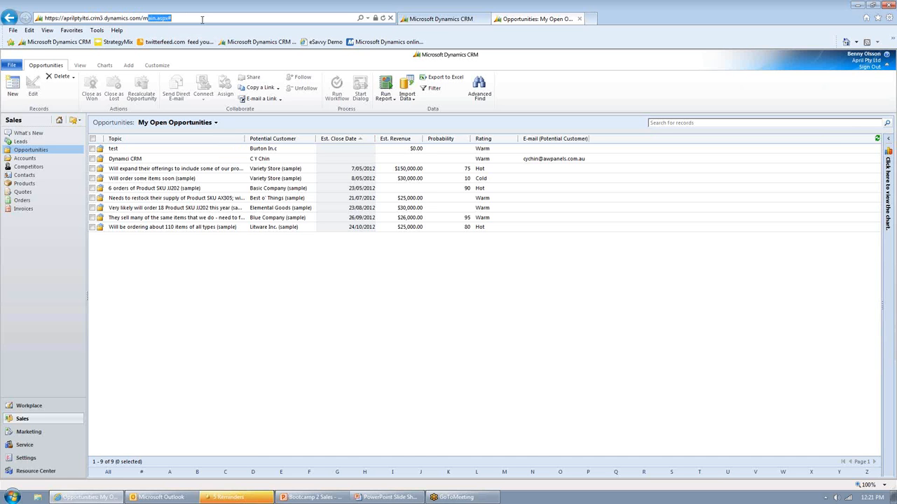
key(BackSpace)
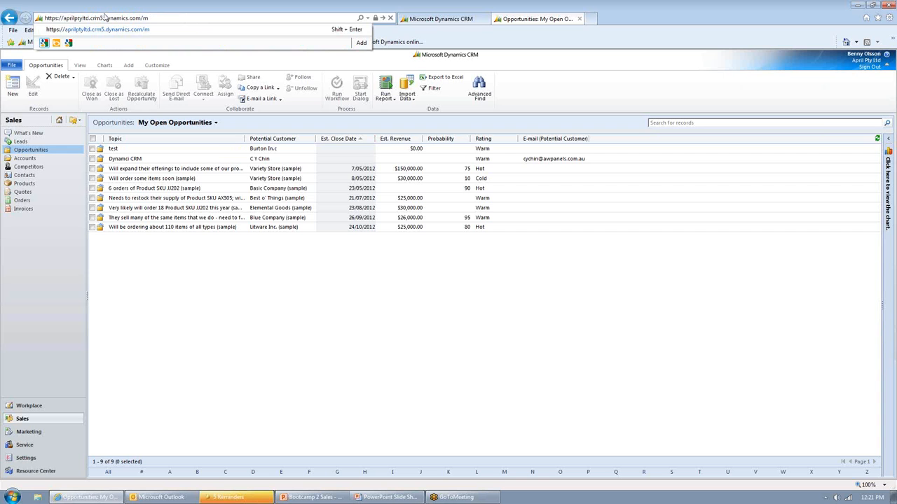
drag(148, 17, 142, 19)
click(150, 18)
key(Return)
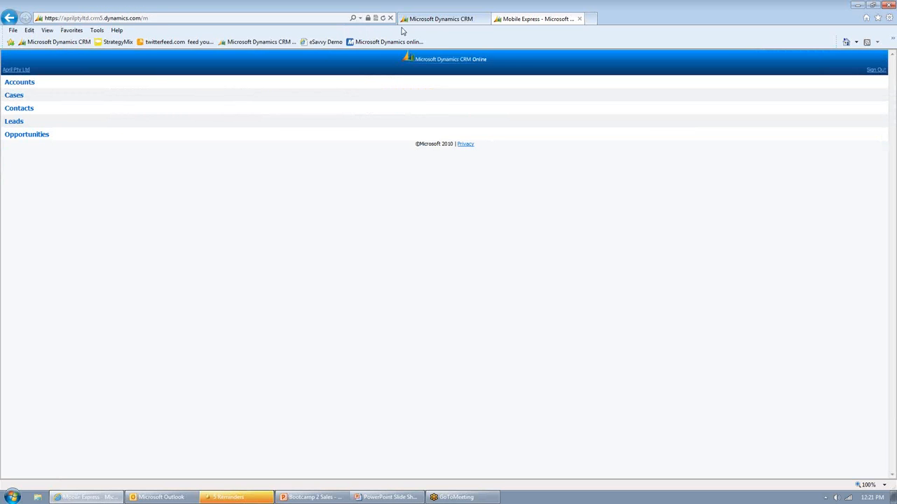
click(872, 4)
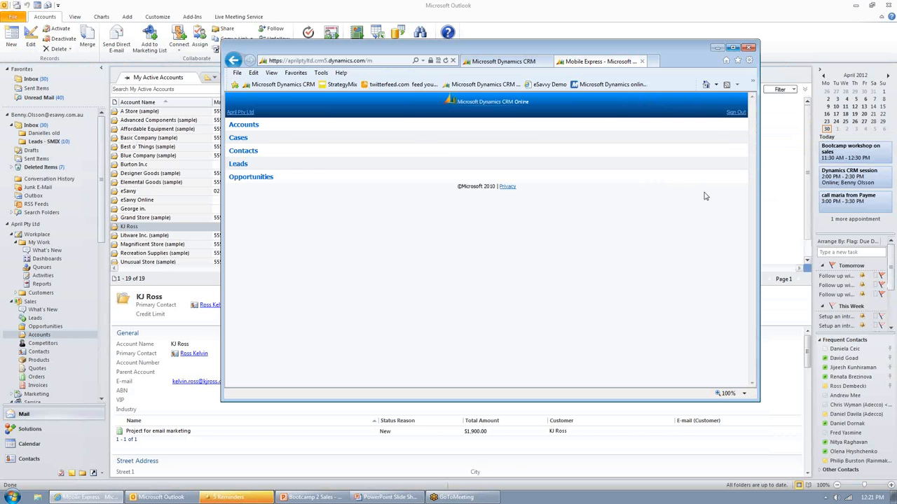
Step: Shrink the browser window to roughly phone-screen size and move it over the Outlook accounts list
drag(758, 203, 393, 188)
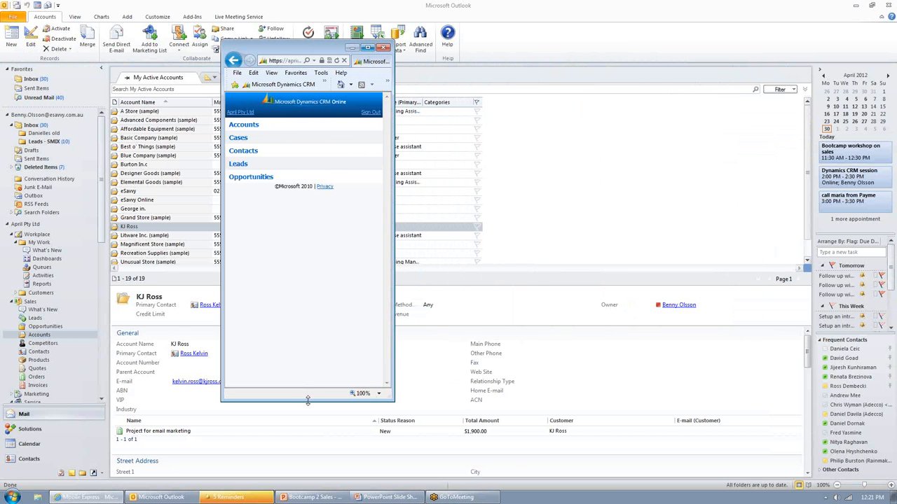
drag(308, 400, 306, 271)
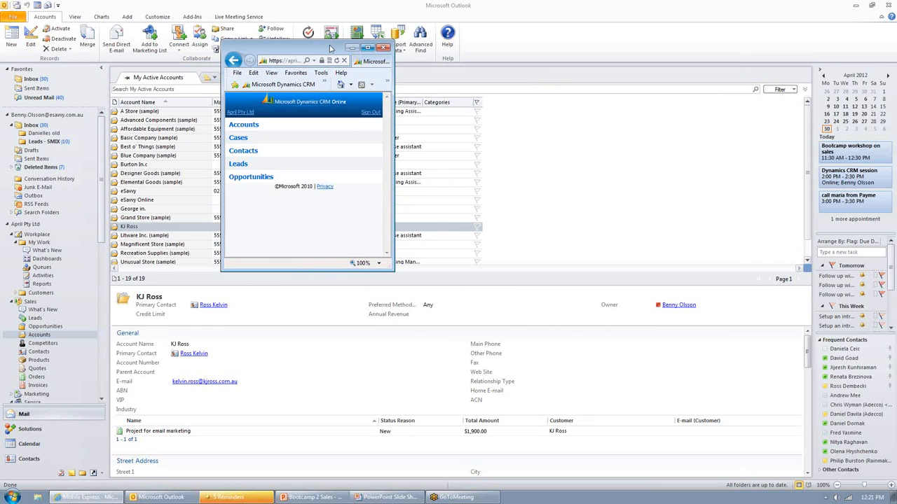
drag(330, 48, 216, 86)
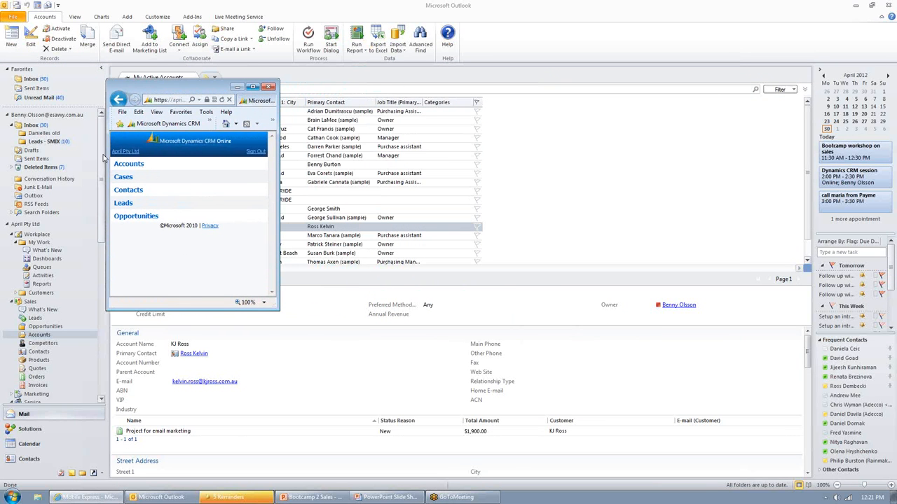
Step: Open the A Store (sample) account in the mobile CRM site and review its details and related entities
click(128, 165)
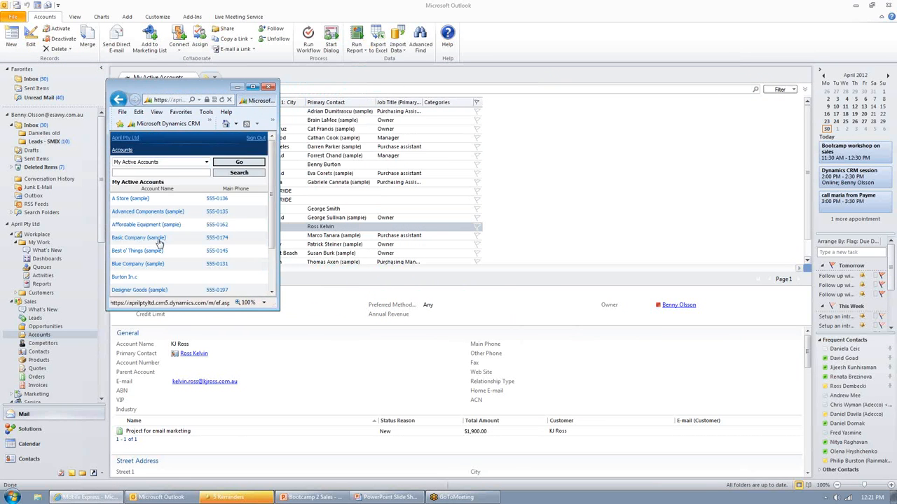
click(121, 198)
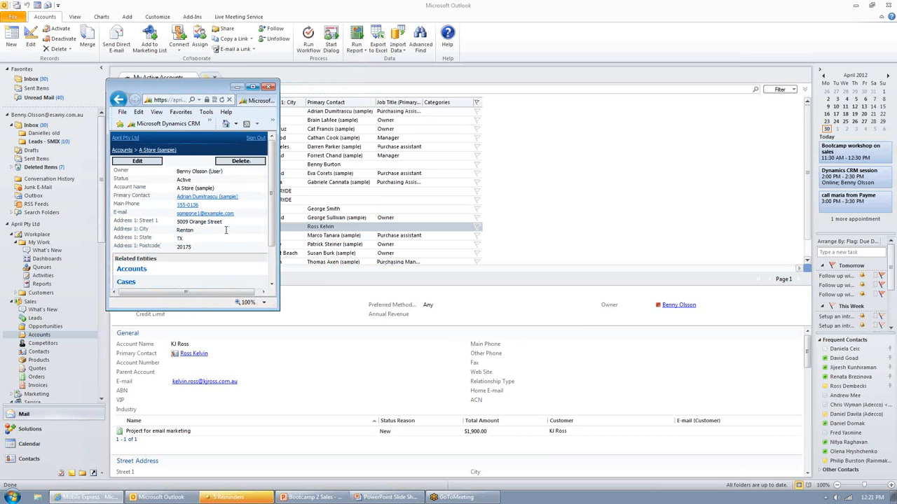
drag(274, 229, 277, 261)
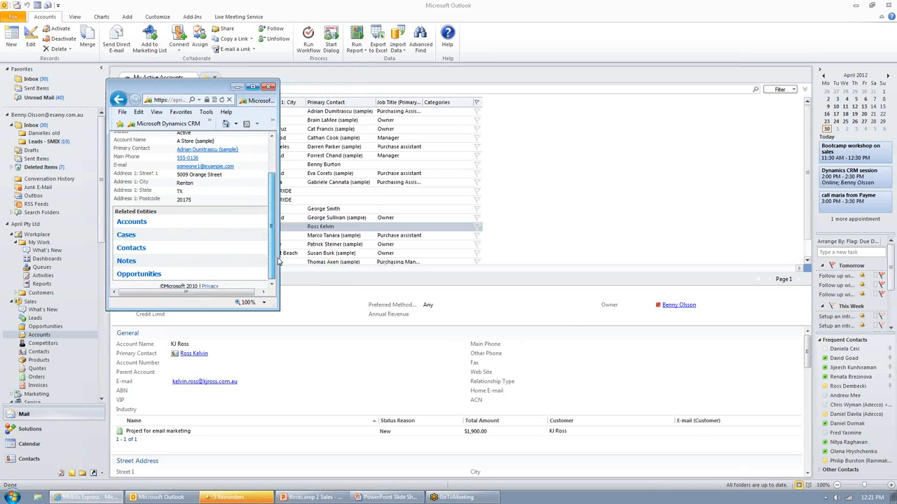
Step: Open A Store's opportunity for 10 orders of Product SKU JJ202 and review its fields and related entities
click(134, 274)
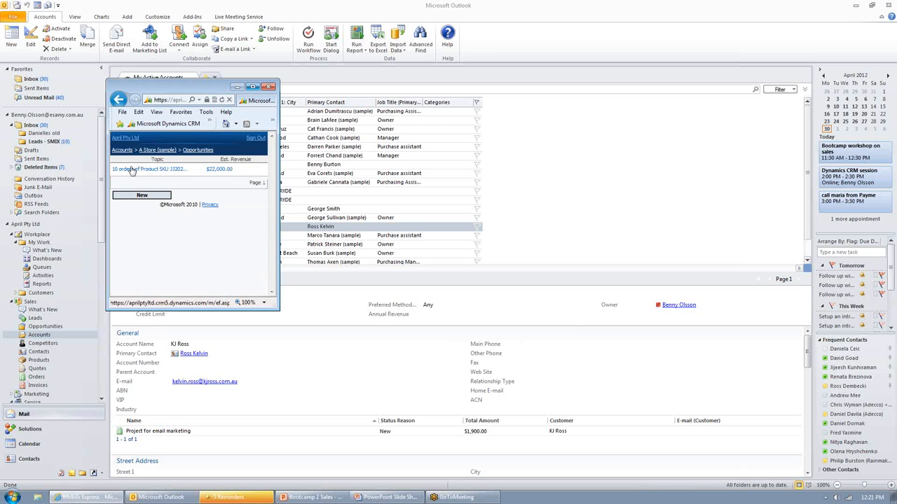
click(131, 169)
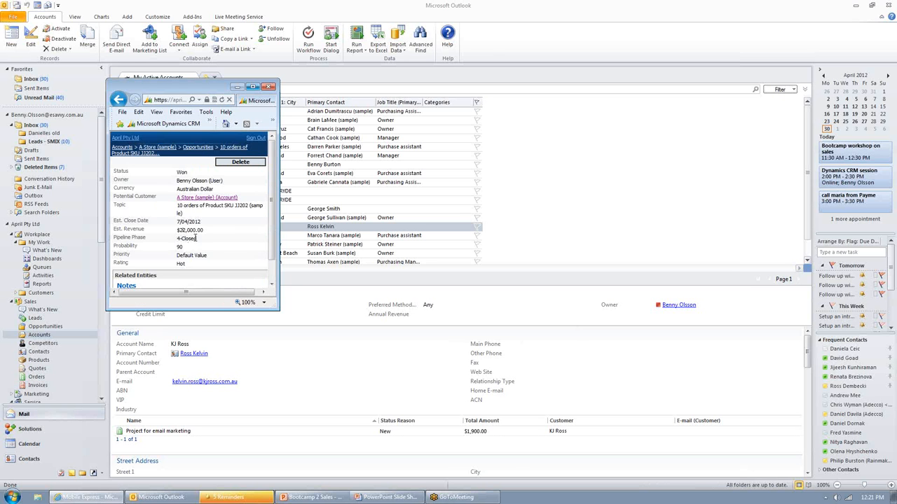
scroll(163, 245, down, 1)
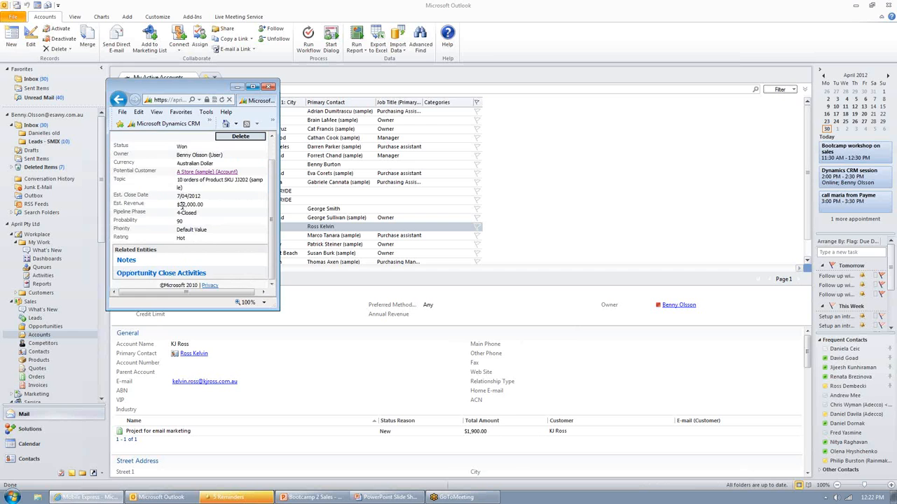
scroll(188, 210, up, 1)
scroll(190, 214, down, 1)
scroll(173, 236, up, 1)
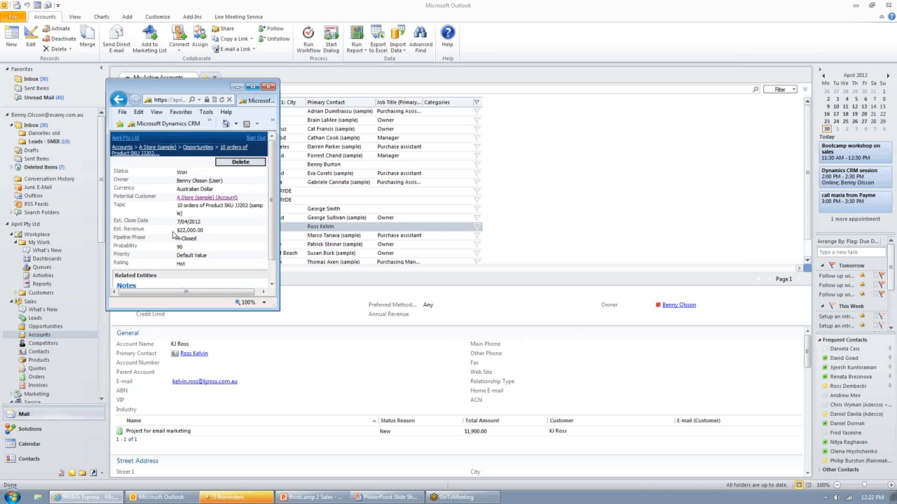
Step: Return to the mobile home page, open the Dynamci CRM opportunity for editing, and review the form's fields
click(128, 141)
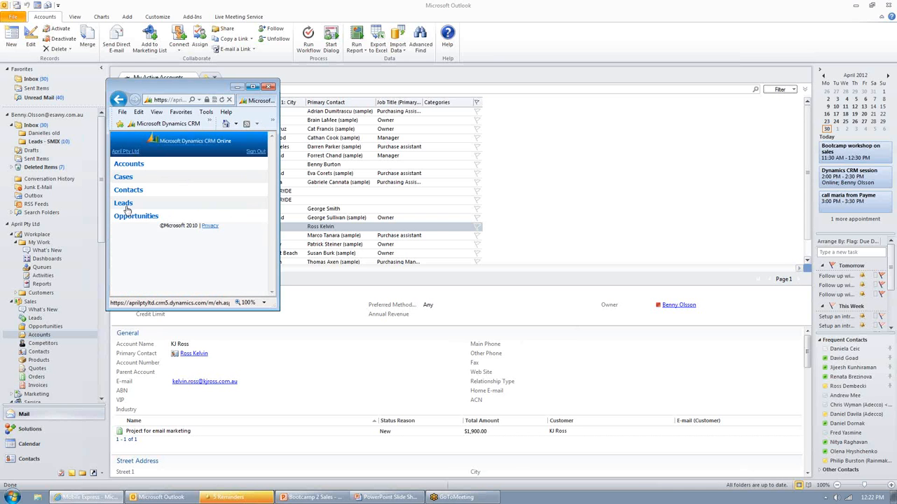
click(134, 217)
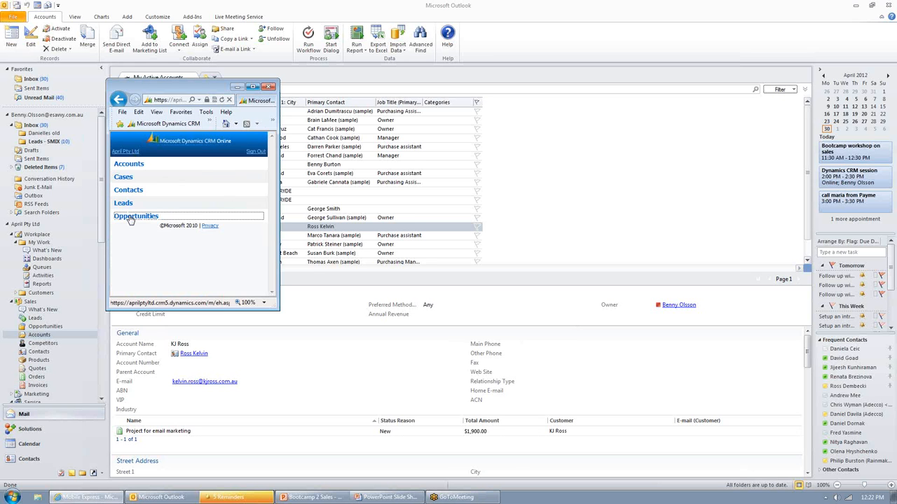
click(132, 213)
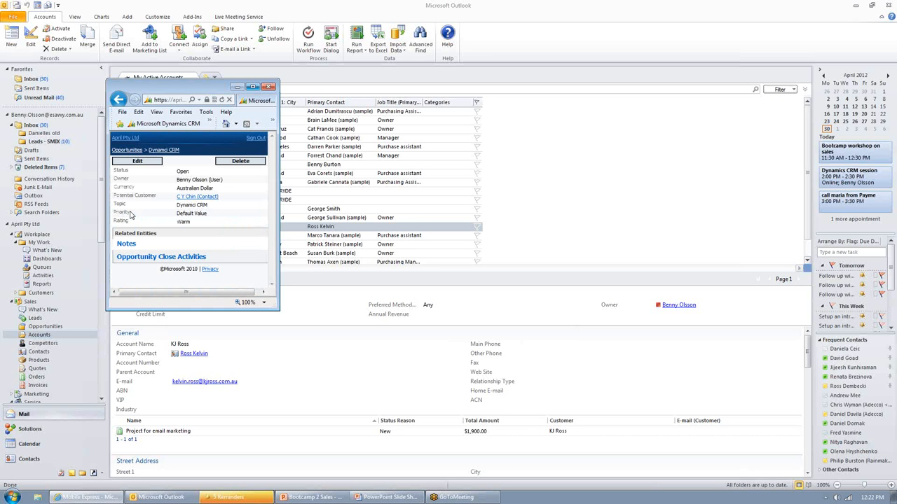
click(153, 162)
scroll(210, 224, down, 3)
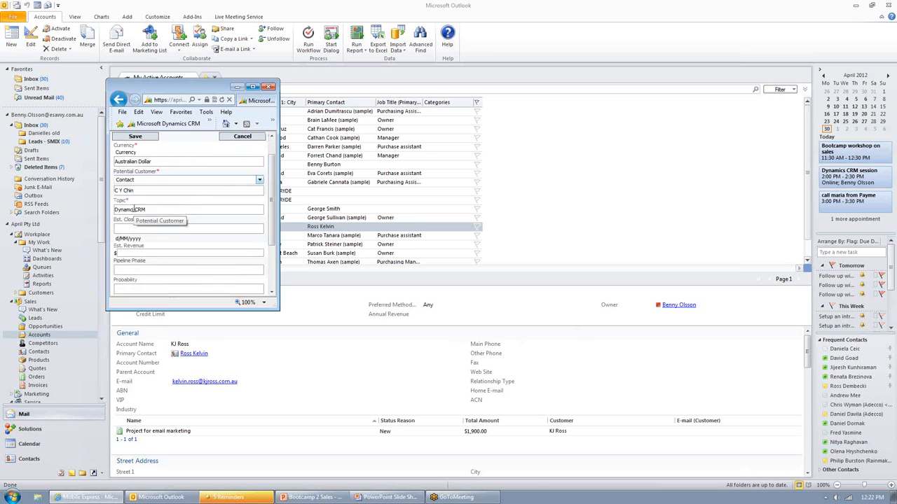
scroll(214, 242, down, 1)
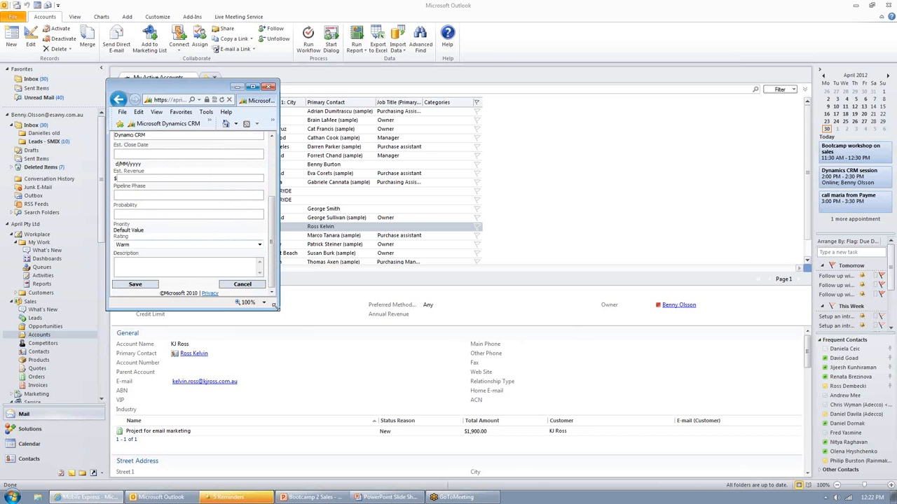
Step: Enlarge the browser window showing the opportunity form and maximize it to fill the screen
drag(275, 305, 468, 451)
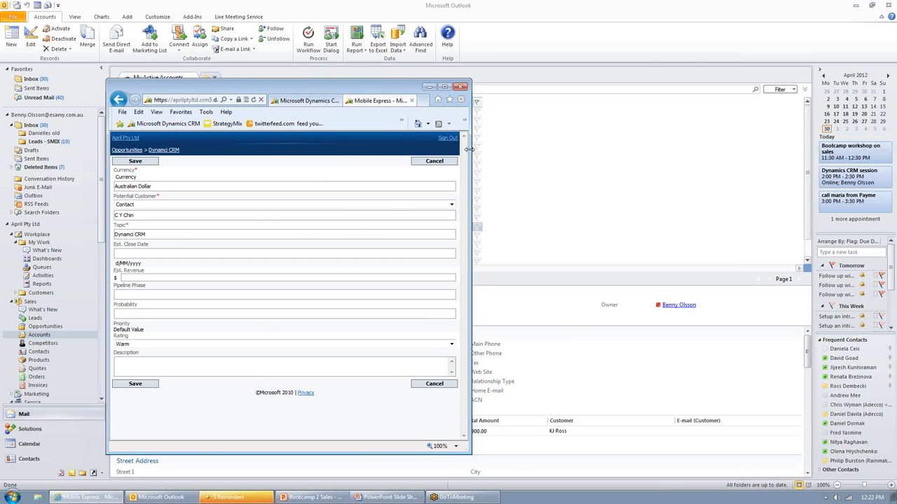
drag(469, 149, 608, 153)
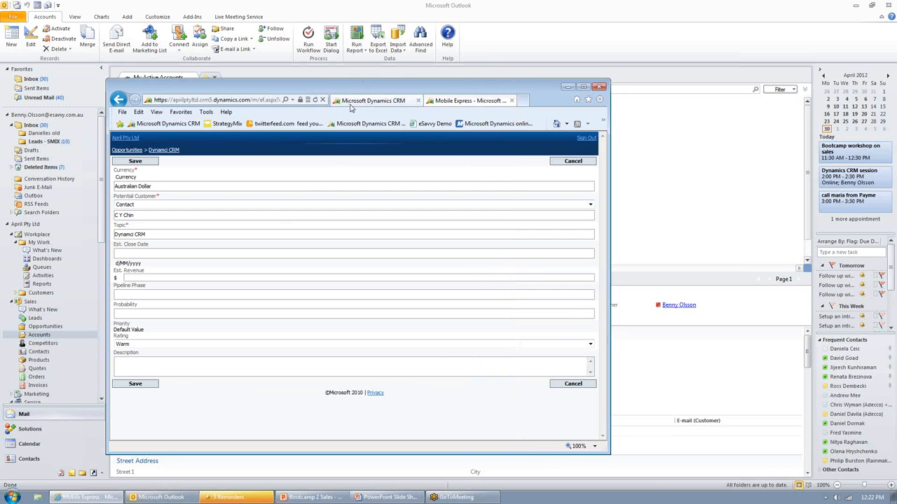
click(263, 100)
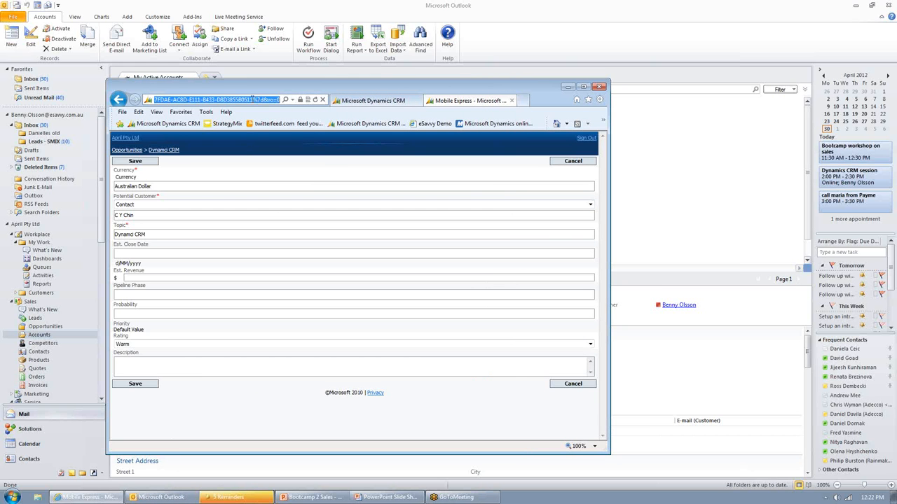
click(260, 100)
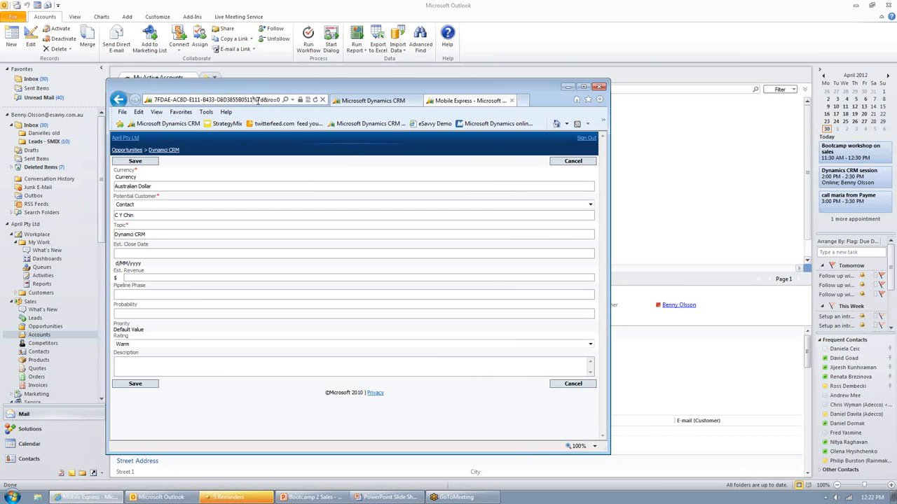
click(582, 86)
Step: Remove everything after aprilptyltd.crm5.dynamics.com from the web address and load the full CRM site
click(184, 17)
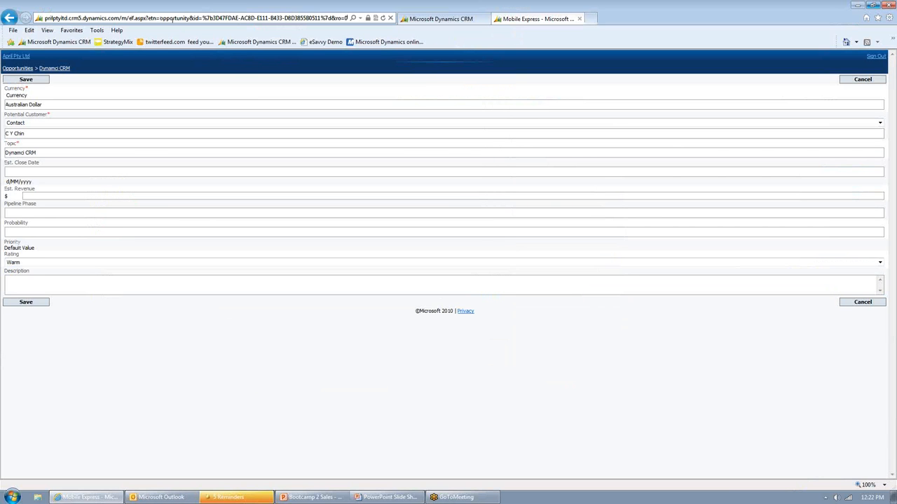
drag(120, 17, 608, 29)
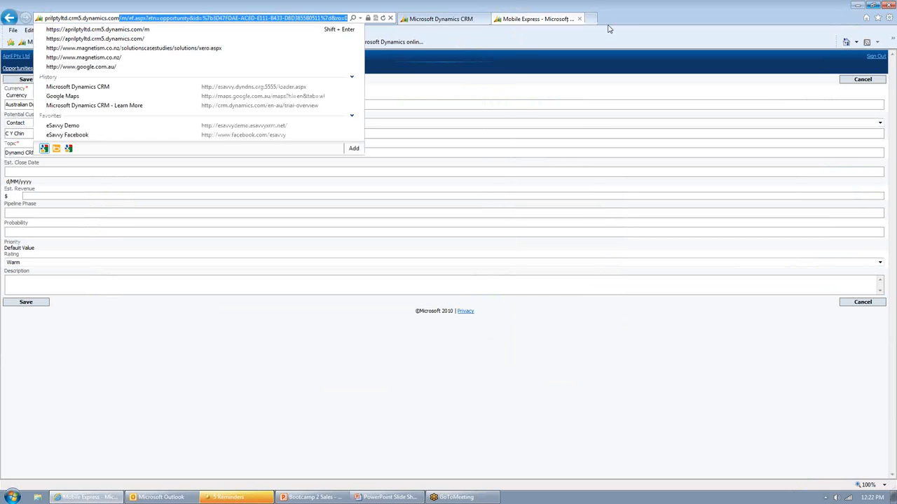
key(Delete)
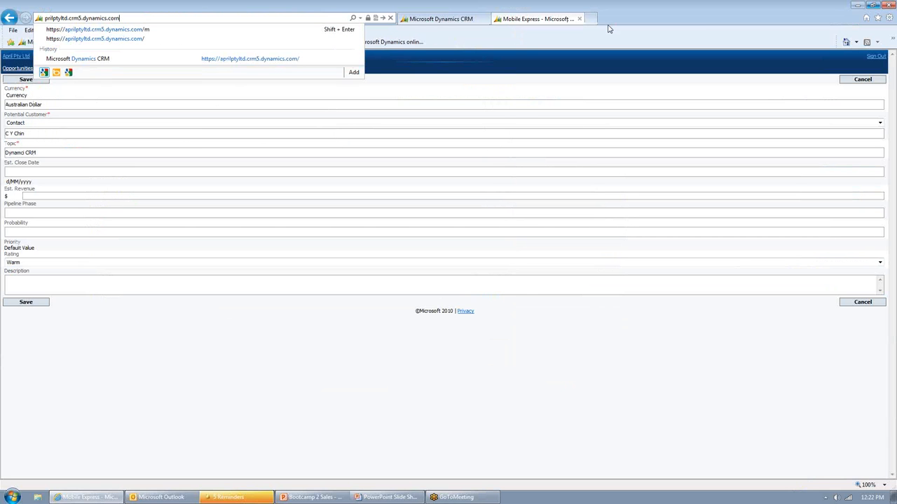
key(Return)
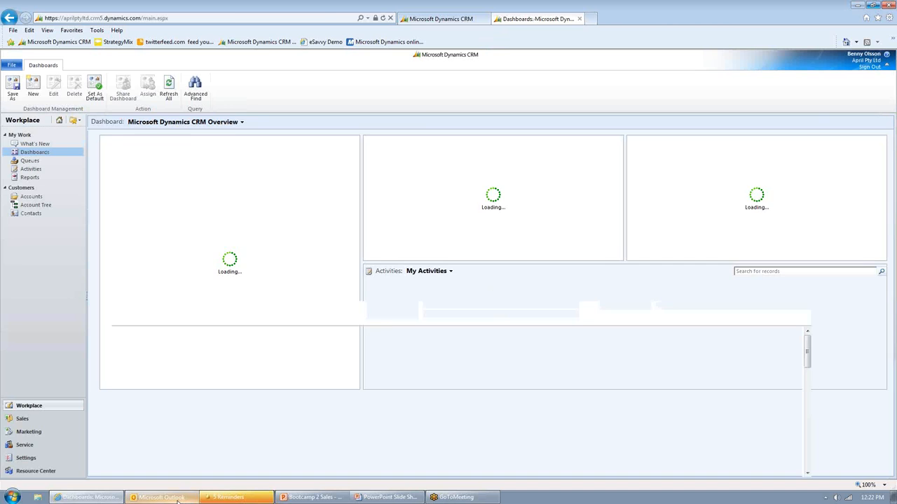
Step: Switch to Outlook, preview the eSavvy account, and show the CRM commands available in the Inbox
click(163, 497)
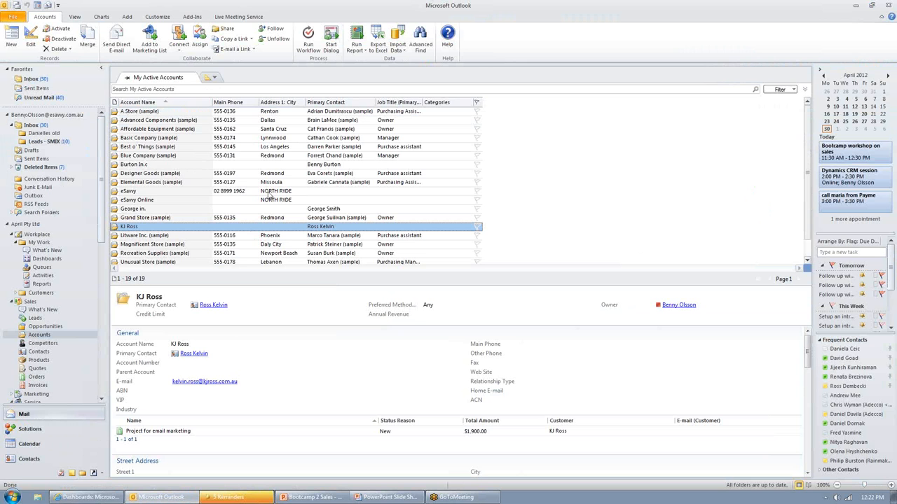
click(334, 192)
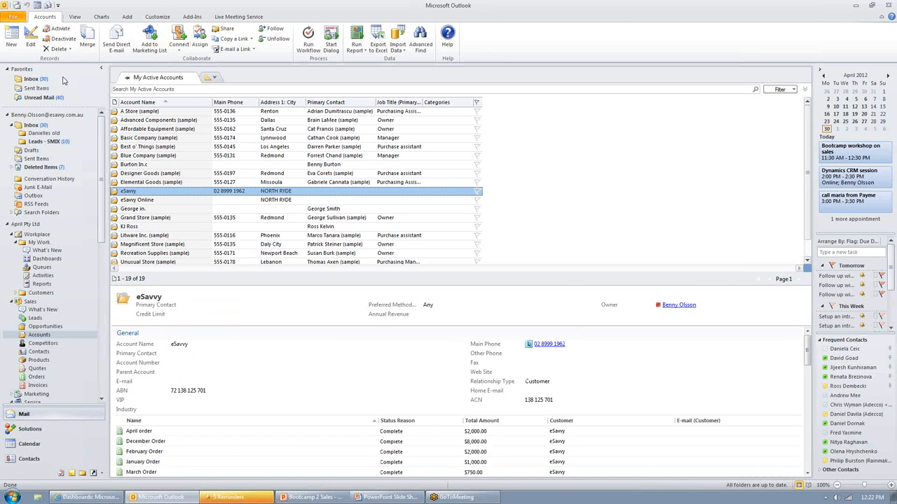
click(40, 79)
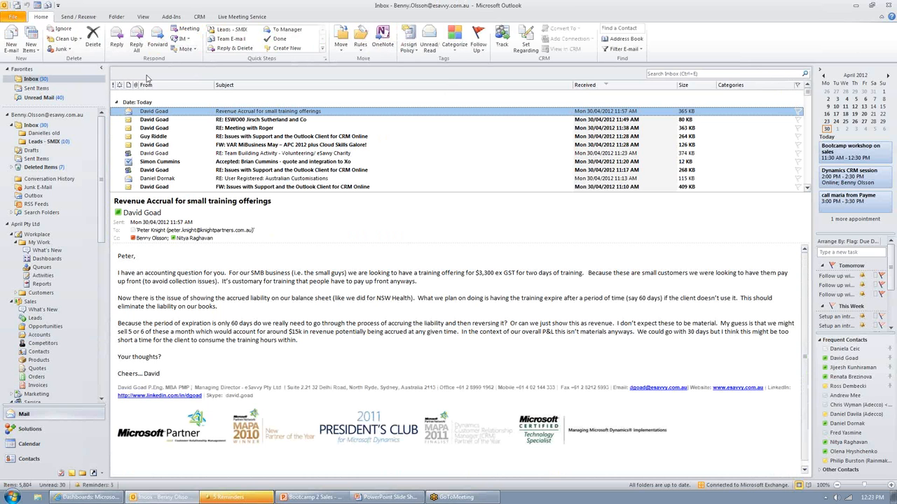
click(199, 16)
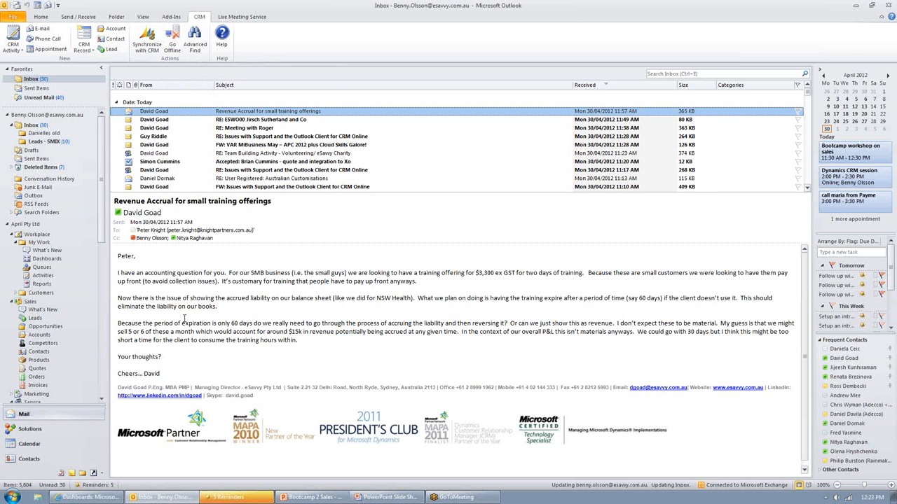
click(173, 359)
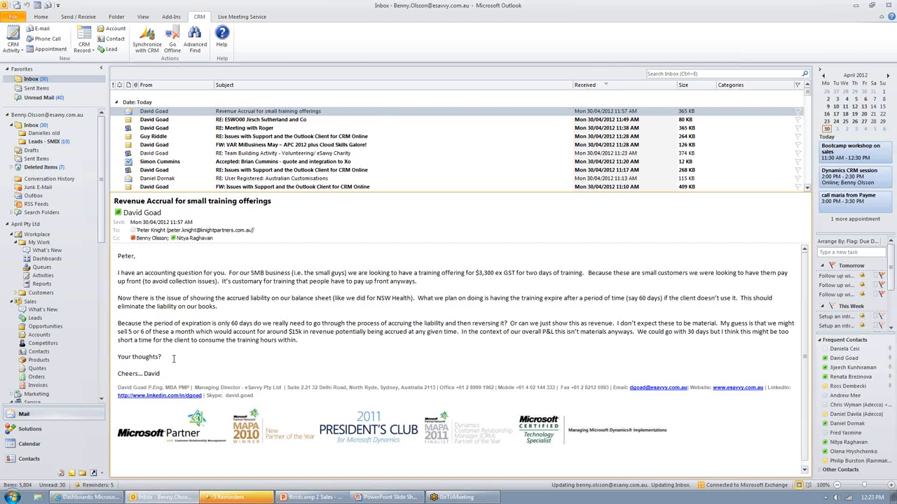
Step: Switch to the browser to view the Microsoft Dynamics CRM Overview dashboard, and return to the Outlook Inbox
click(66, 498)
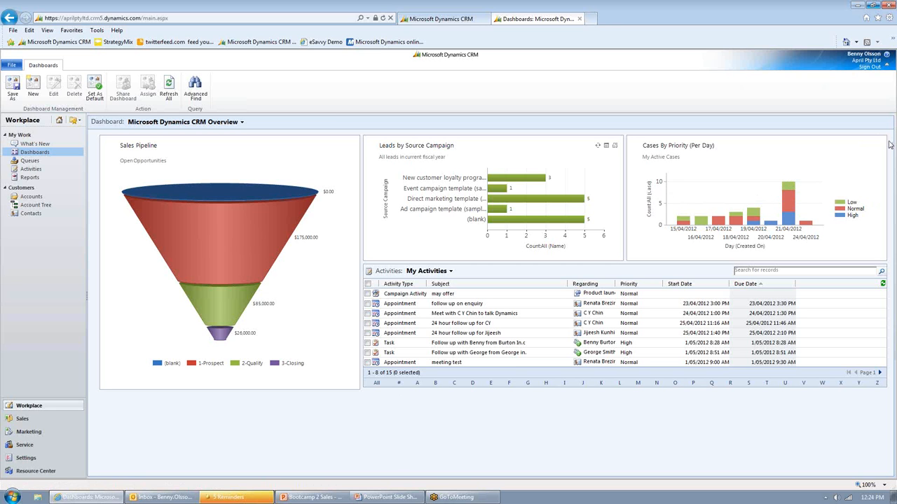
click(892, 32)
click(179, 500)
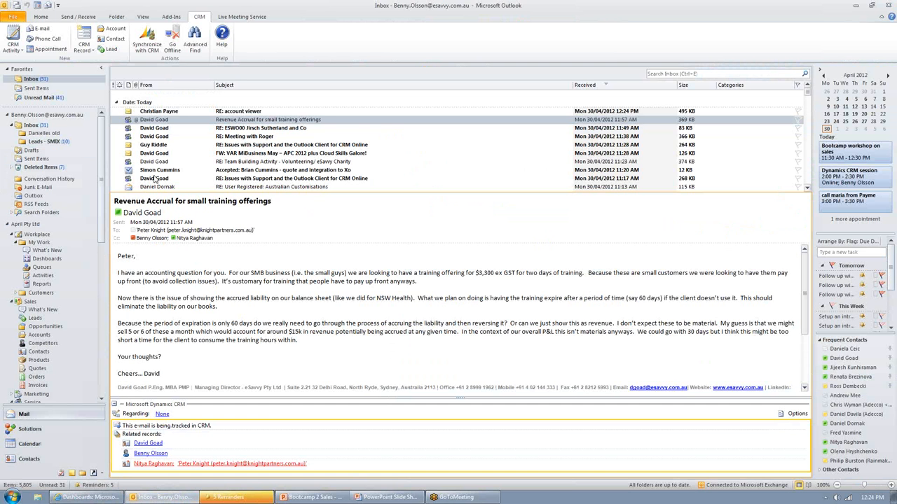
Step: Preview the "Opportunity on hold" and "RE: Dynamics CRM 2PM session CRM:0001009" emails in the Inbox, and switch to the browser's CRM dashboard
scroll(159, 176, down, 2)
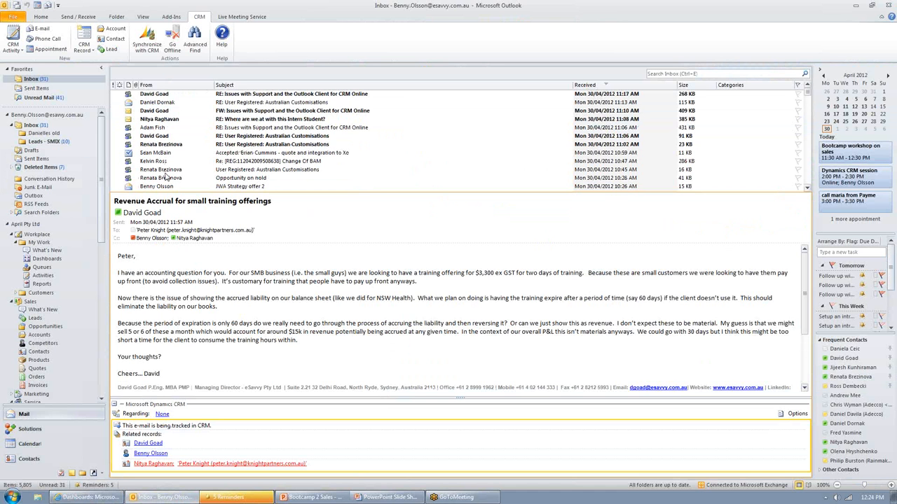
scroll(168, 172, down, 1)
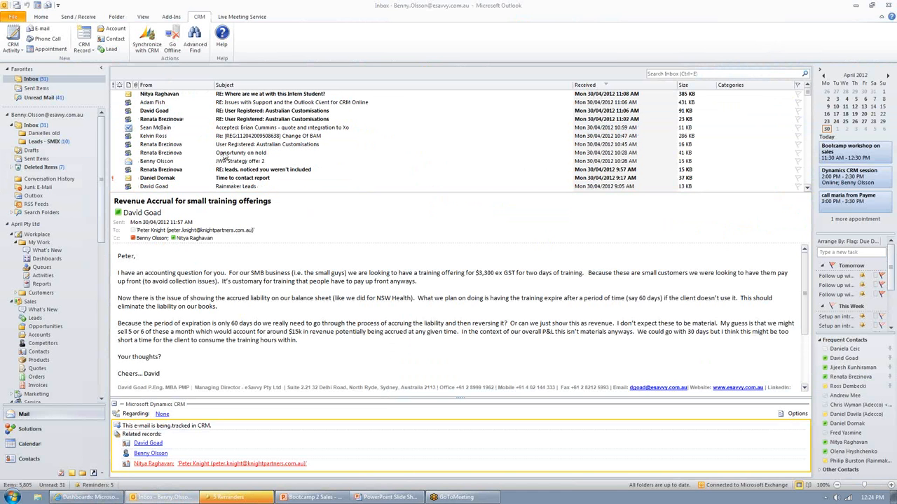
click(298, 153)
scroll(299, 156, down, 5)
scroll(298, 156, down, 5)
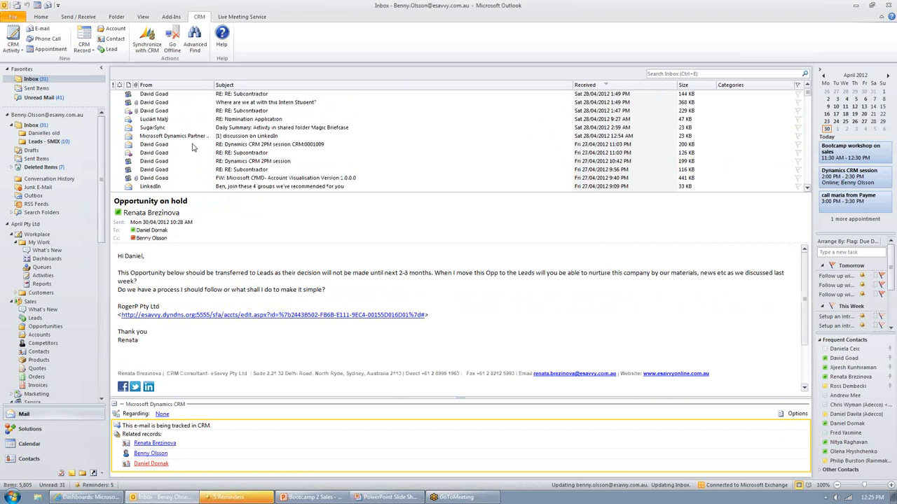
click(193, 145)
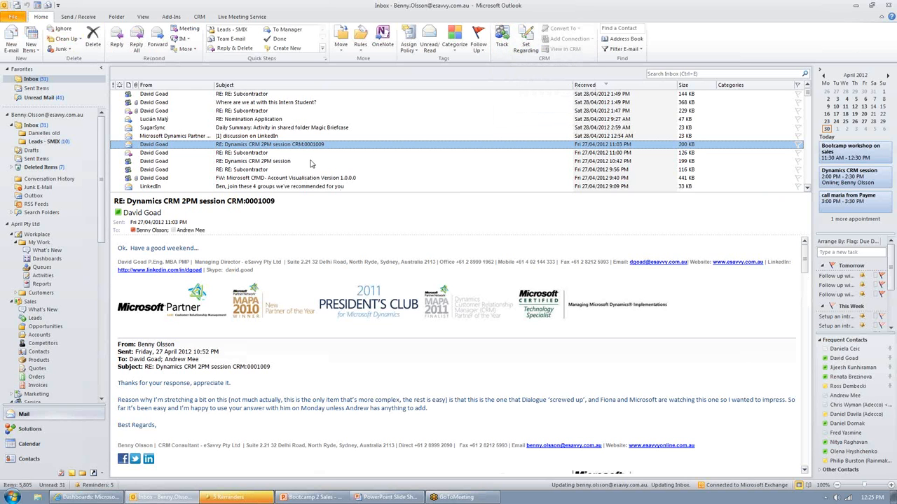
click(80, 497)
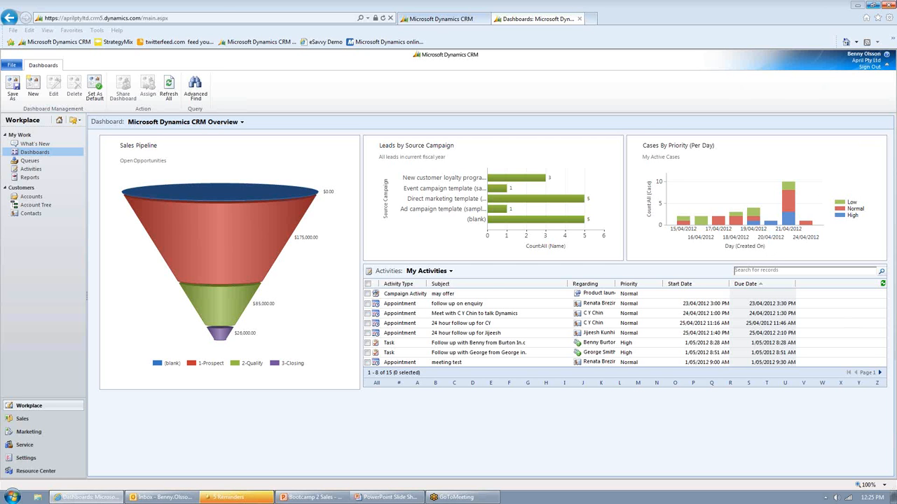
Step: Switch to the Outlook Inbox and show the open "RE: Dynamics CRM 2PM session CRM:0001009" email in the reading pane
click(163, 498)
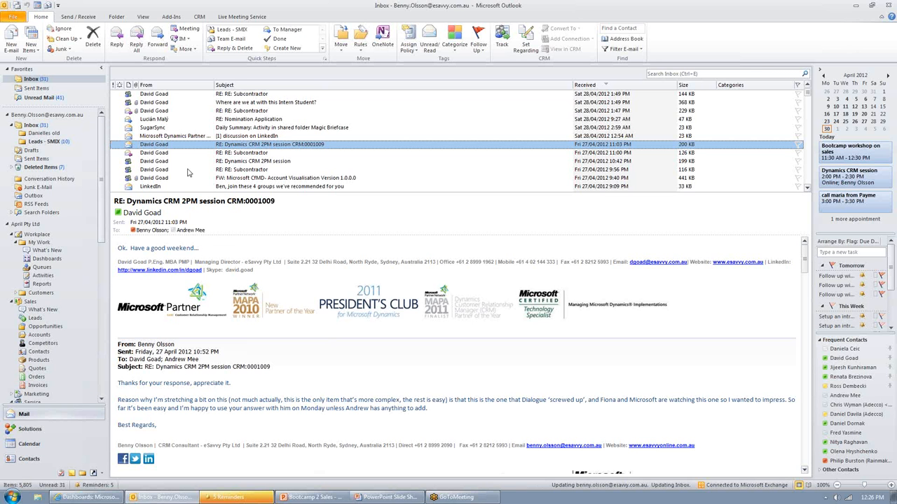
click(236, 250)
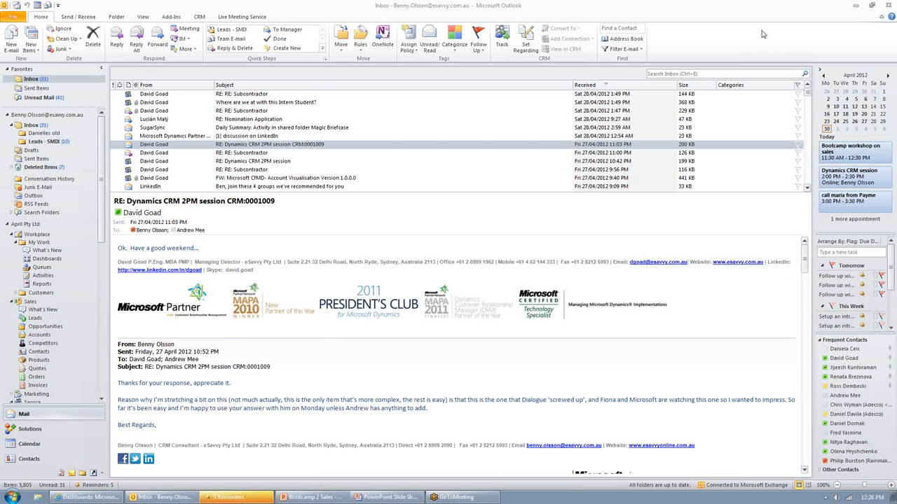
click(727, 7)
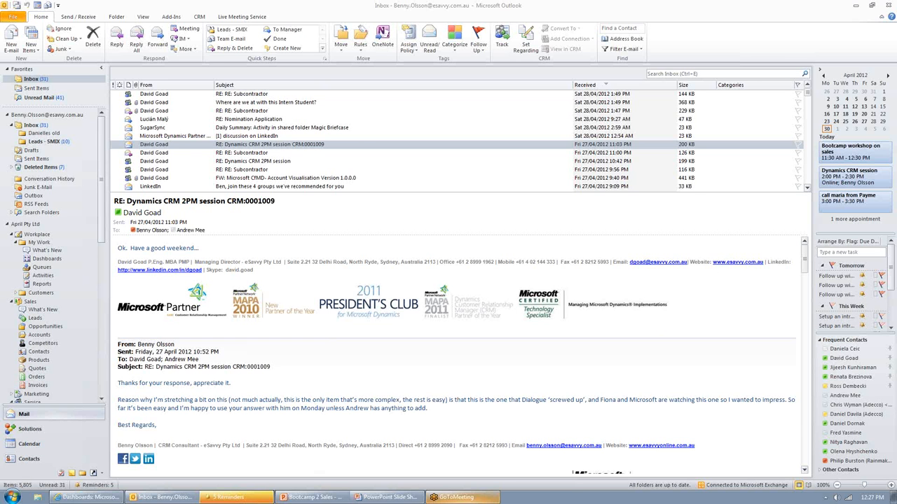
Step: Switch to the running PowerPoint slide show of the Bootcamp 2 Sales presentation and display the Coming Sessions slide
click(320, 499)
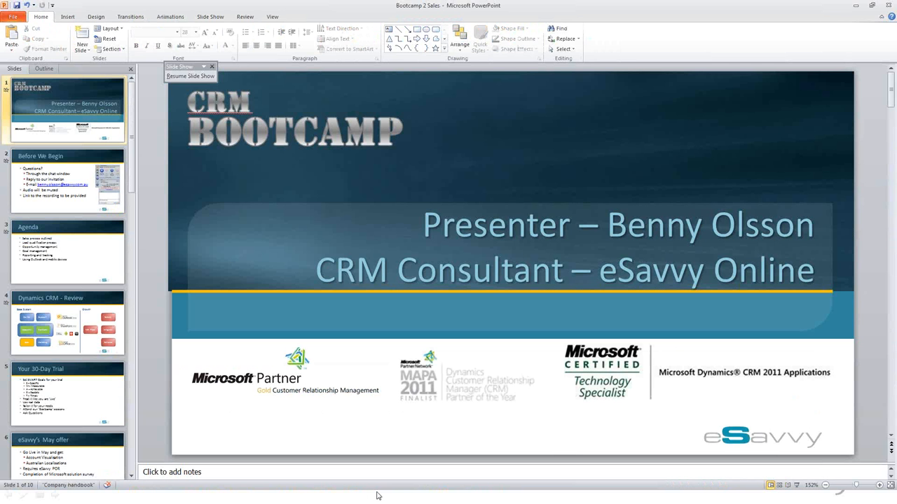
key(alt+Tab)
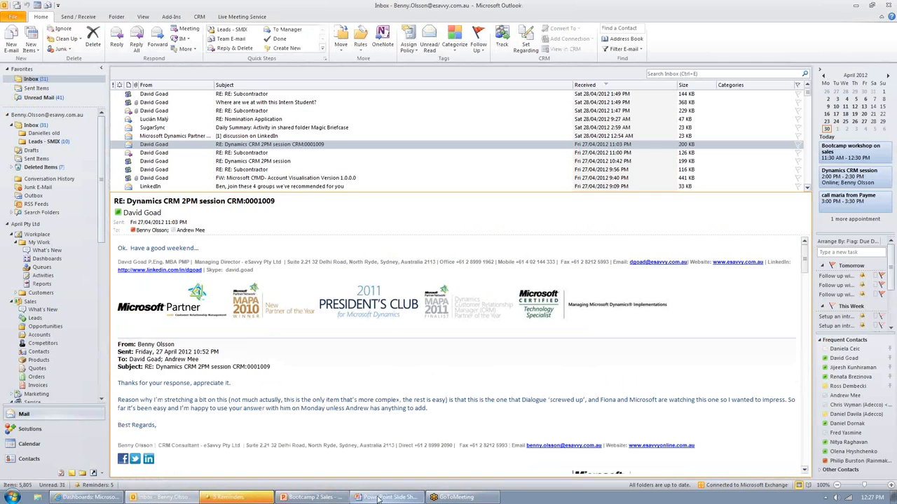
click(395, 499)
click(401, 470)
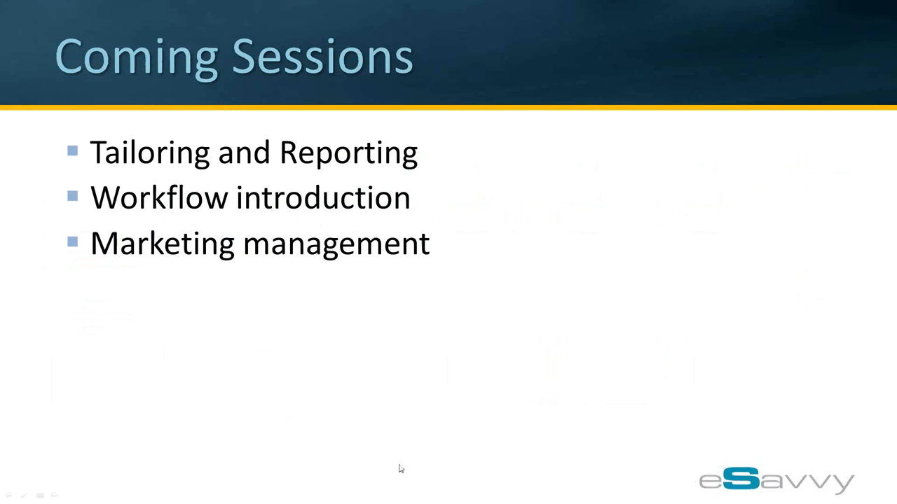